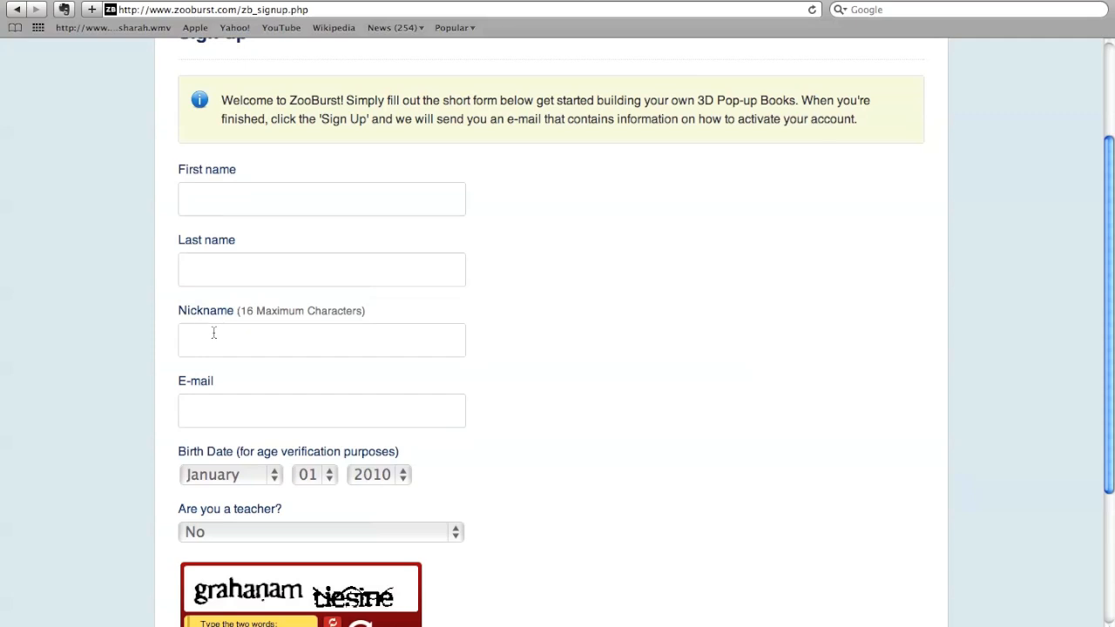
- Review the sign-up form's required fields, from the names and e-mail down to the terms and sign-up option
left_click(217, 398)
scroll(215, 397, "down", 2)
scroll(216, 397, "down", 1)
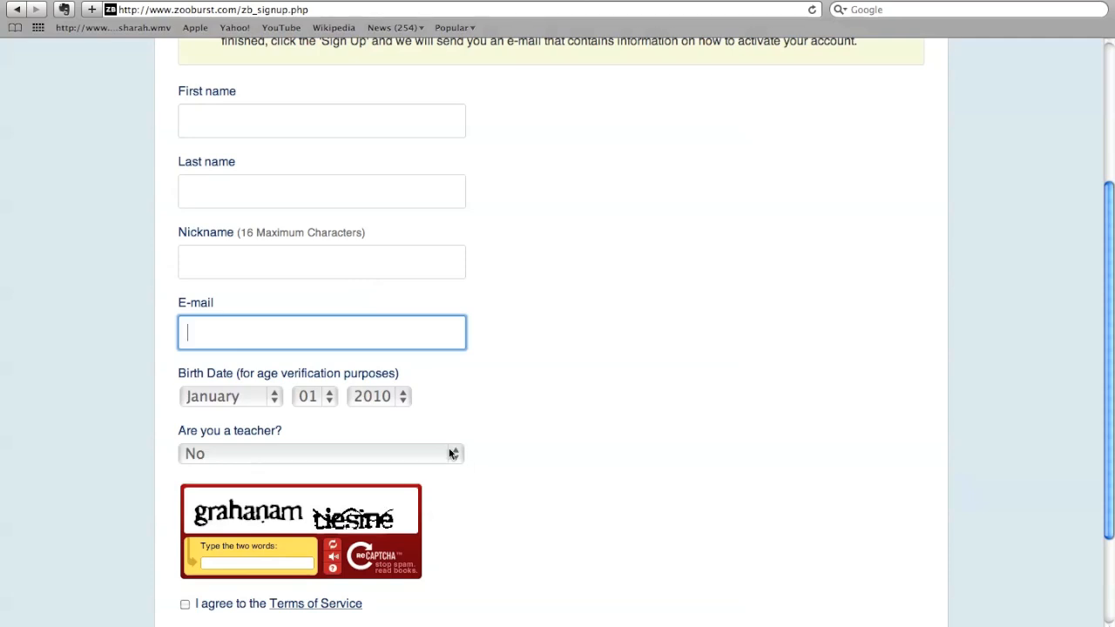
scroll(223, 522, "down", 3)
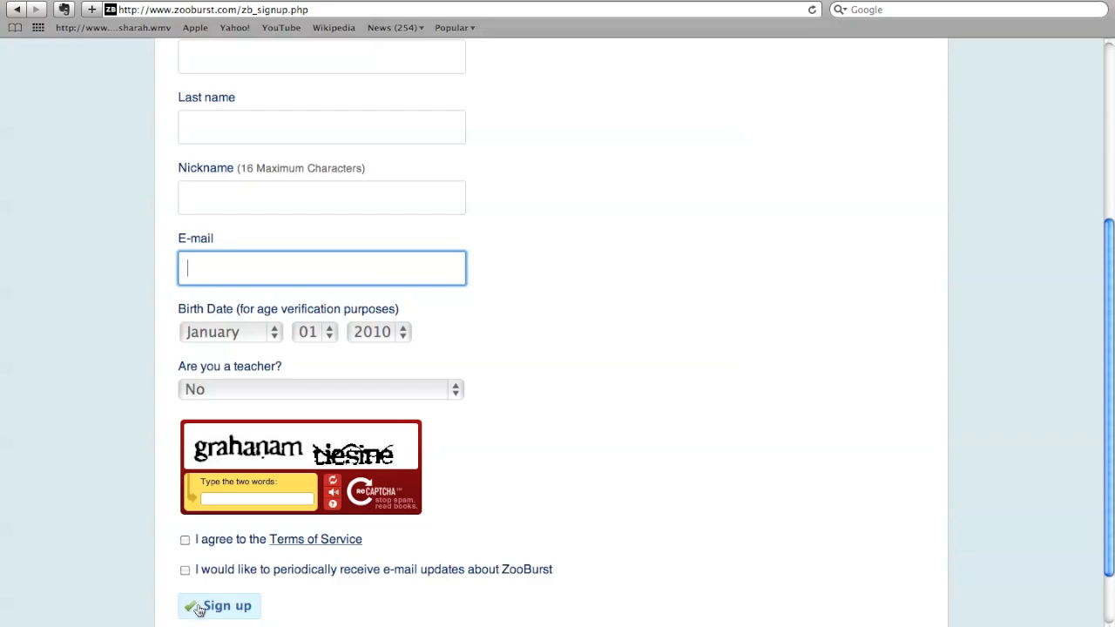
scroll(200, 610, "down", 2)
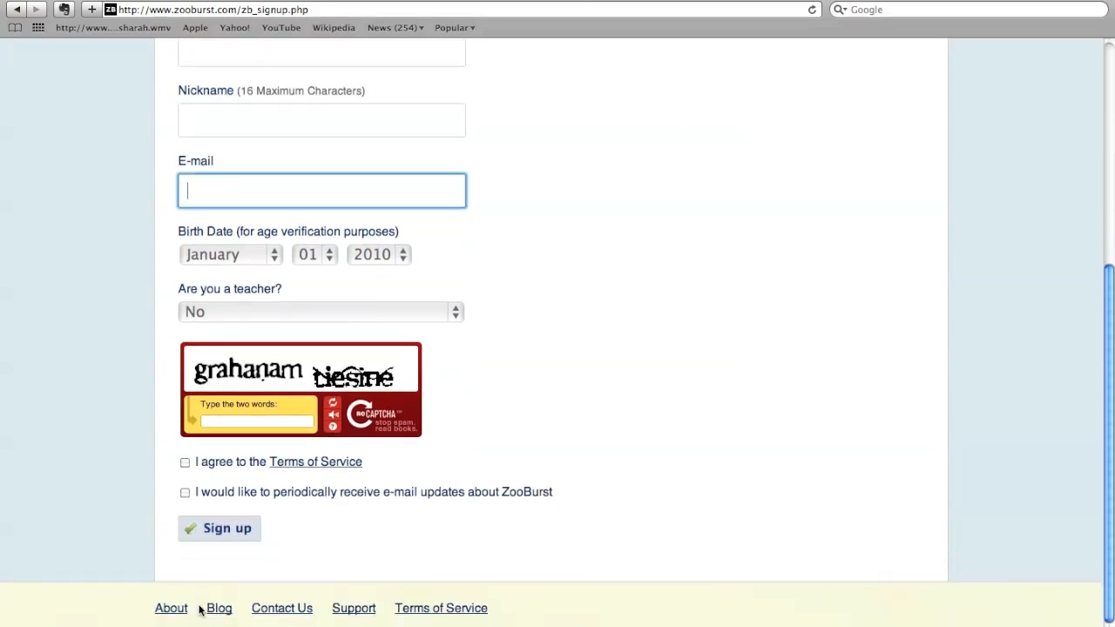
scroll(200, 610, "up", 10)
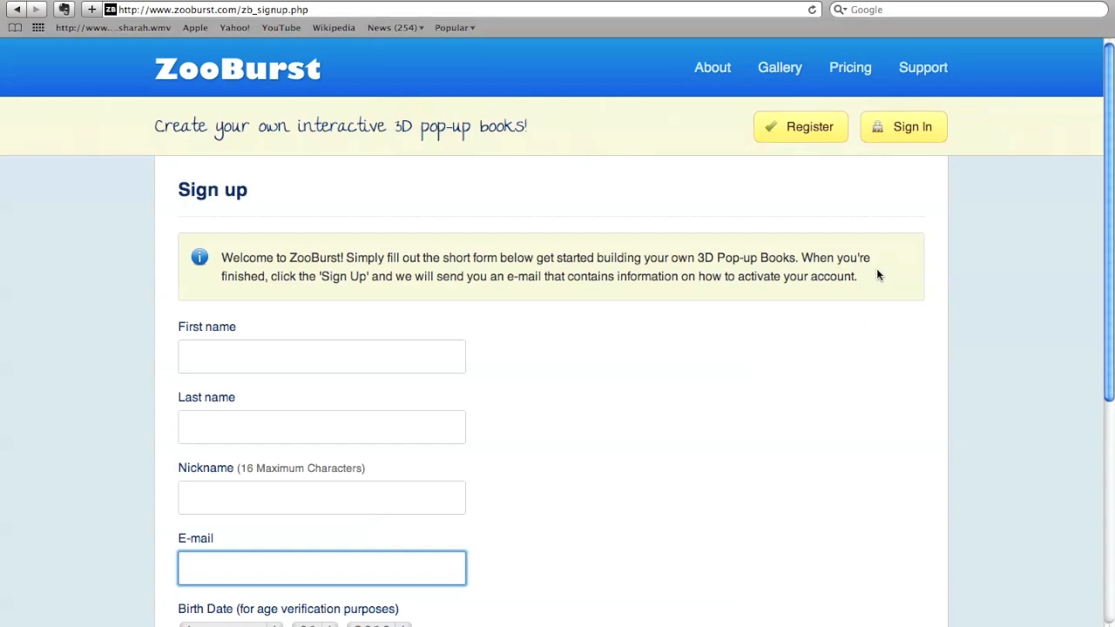
- Sign in to a Personal or Teacher account with the account e-mail and password
left_click(897, 137)
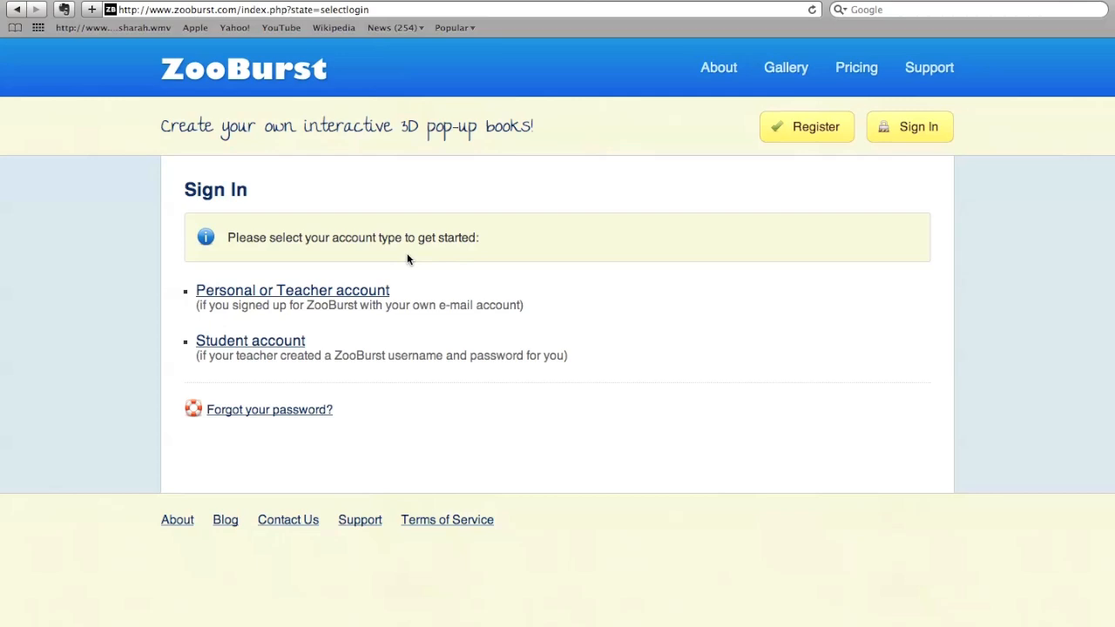
left_click(311, 292)
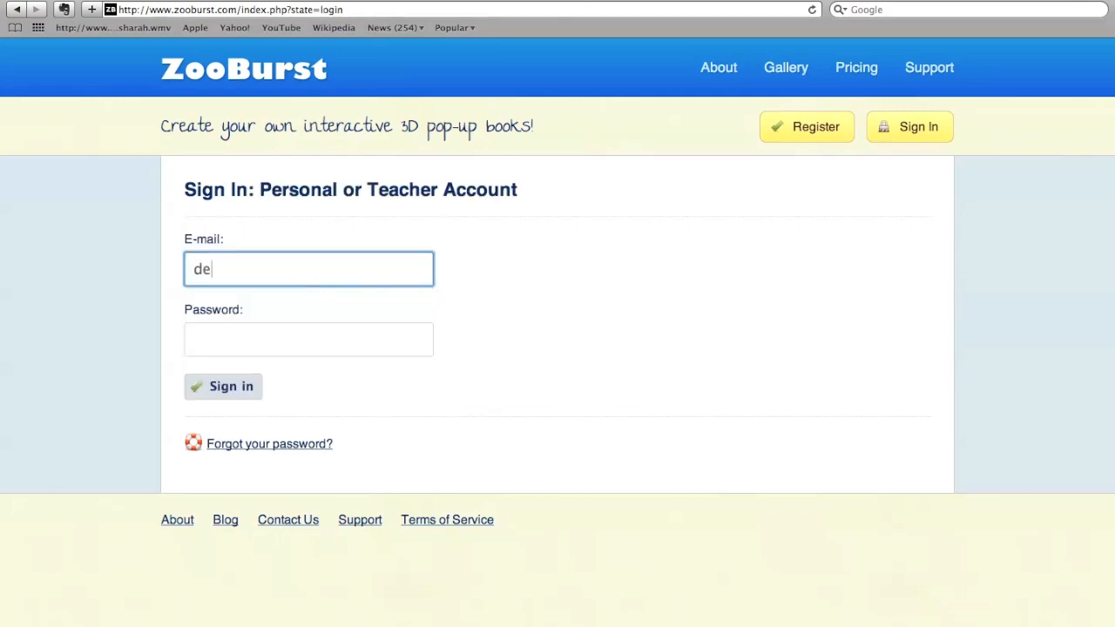
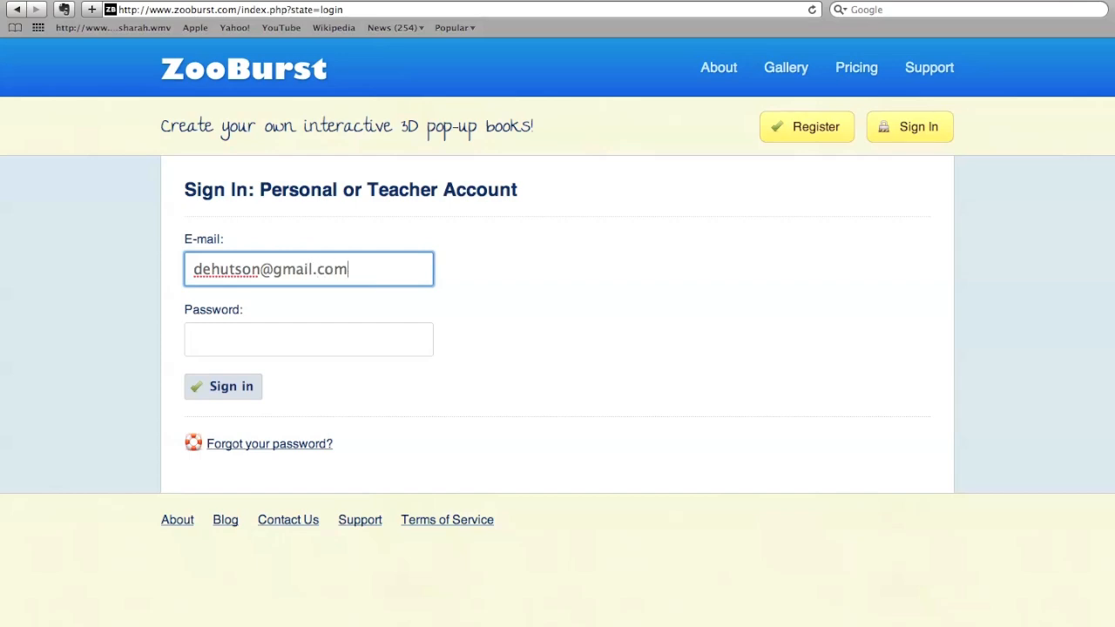
key("Tab")
type("•••••••••")
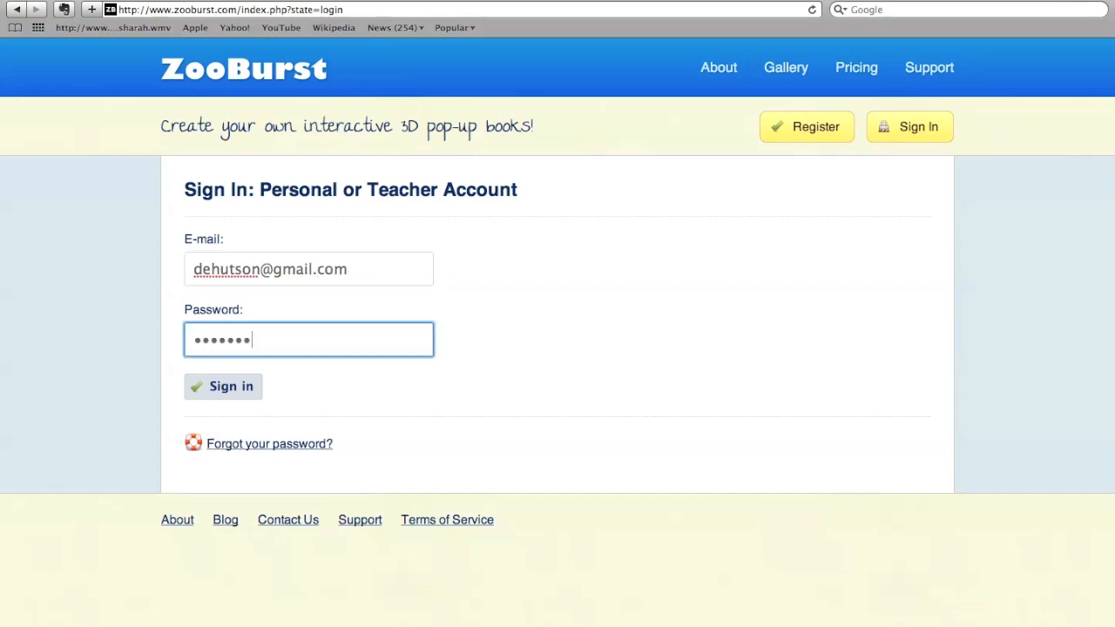
left_click(230, 388)
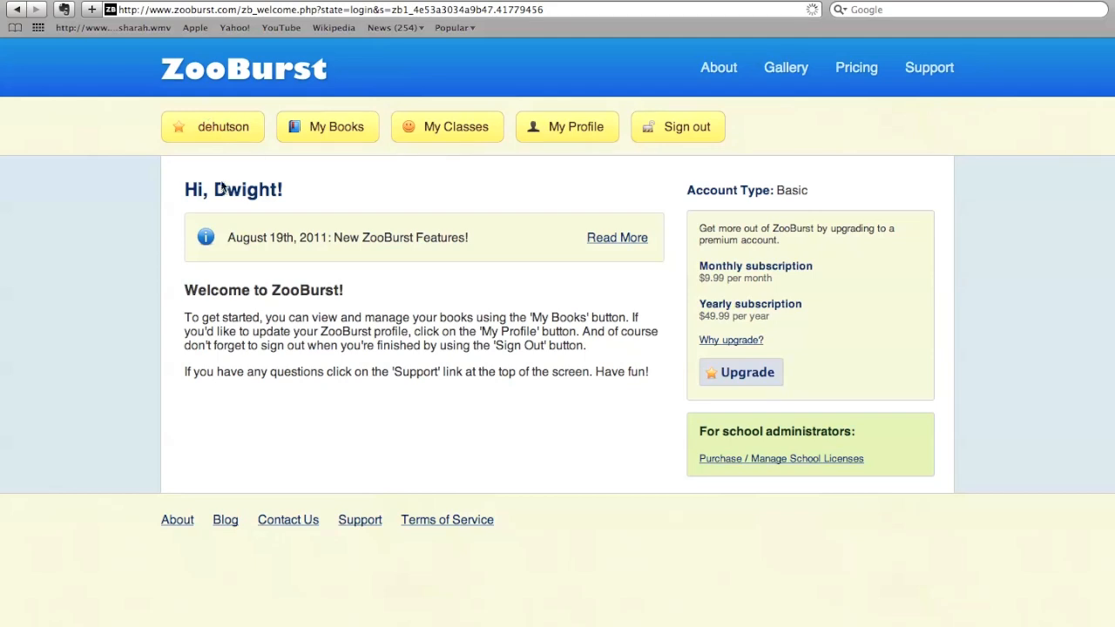
- Look through the My Books library and view the My Classes section
left_click(346, 130)
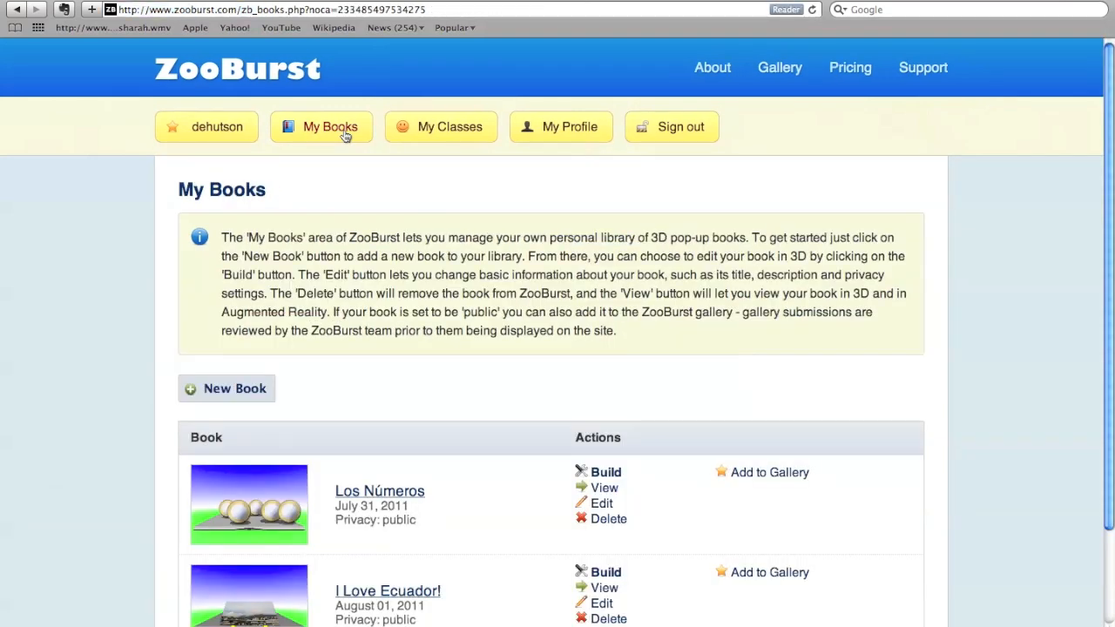
scroll(346, 136, "down", 1)
scroll(345, 137, "down", 5)
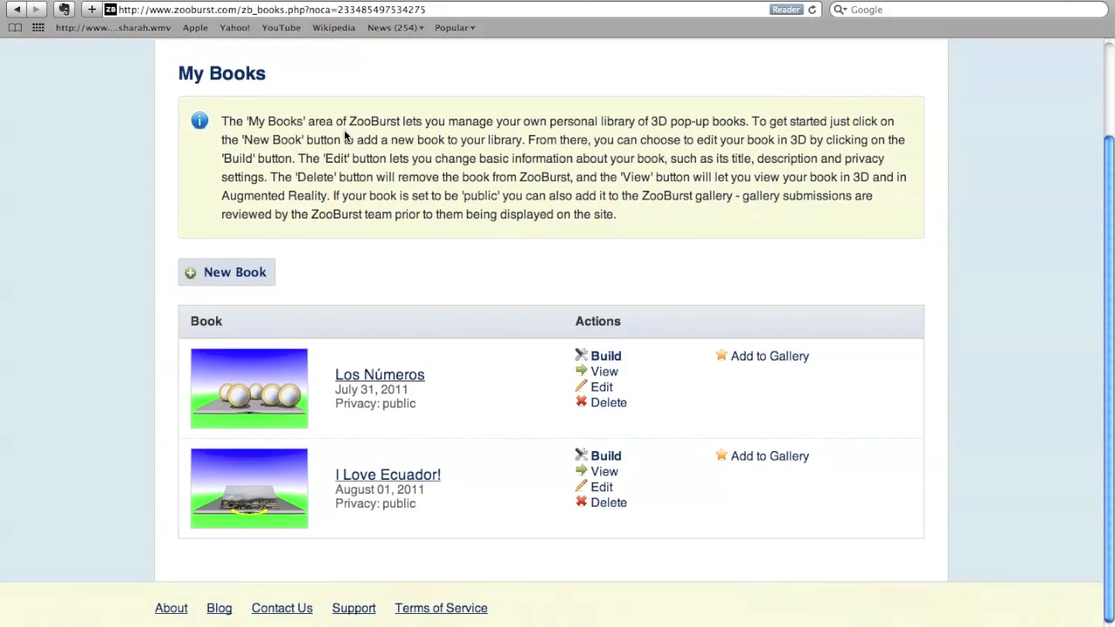
scroll(344, 136, "up", 3)
scroll(344, 136, "up", 3)
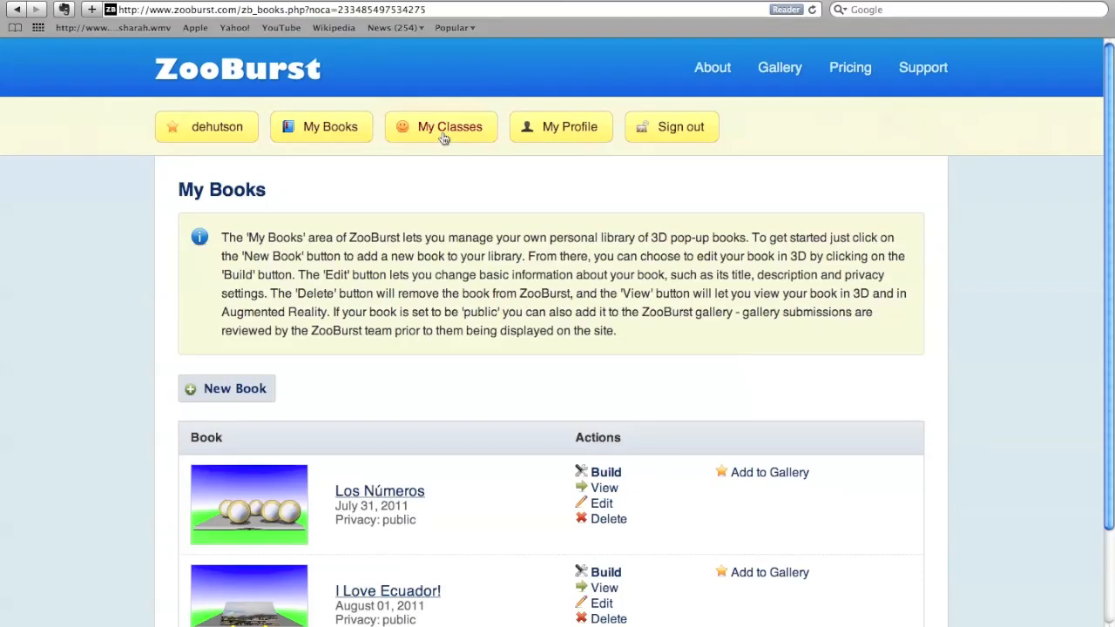
left_click(444, 137)
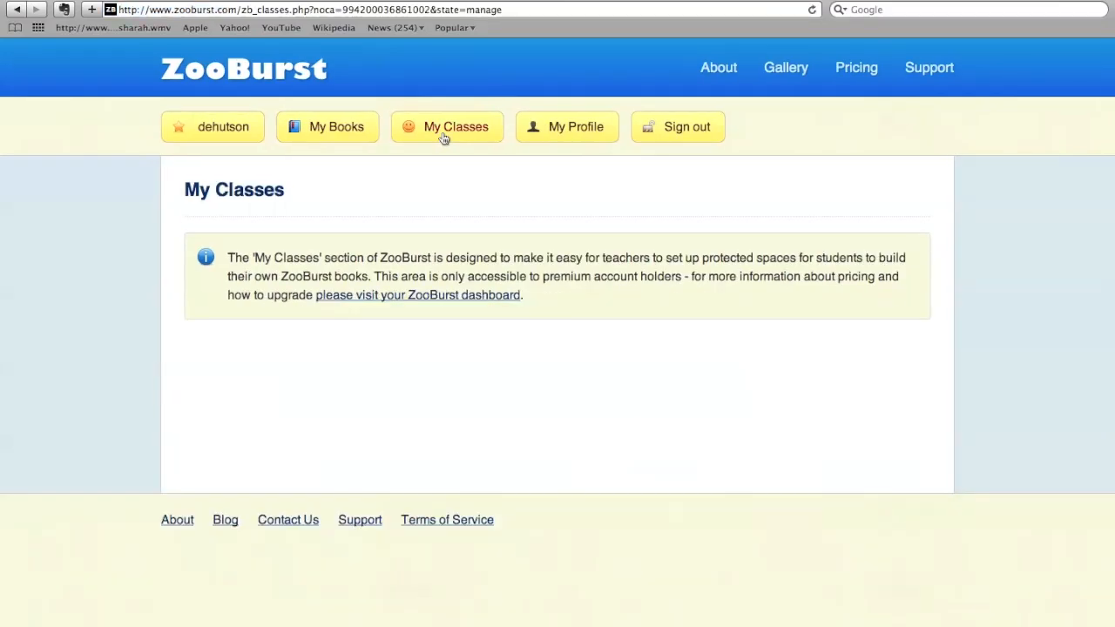
left_click(541, 129)
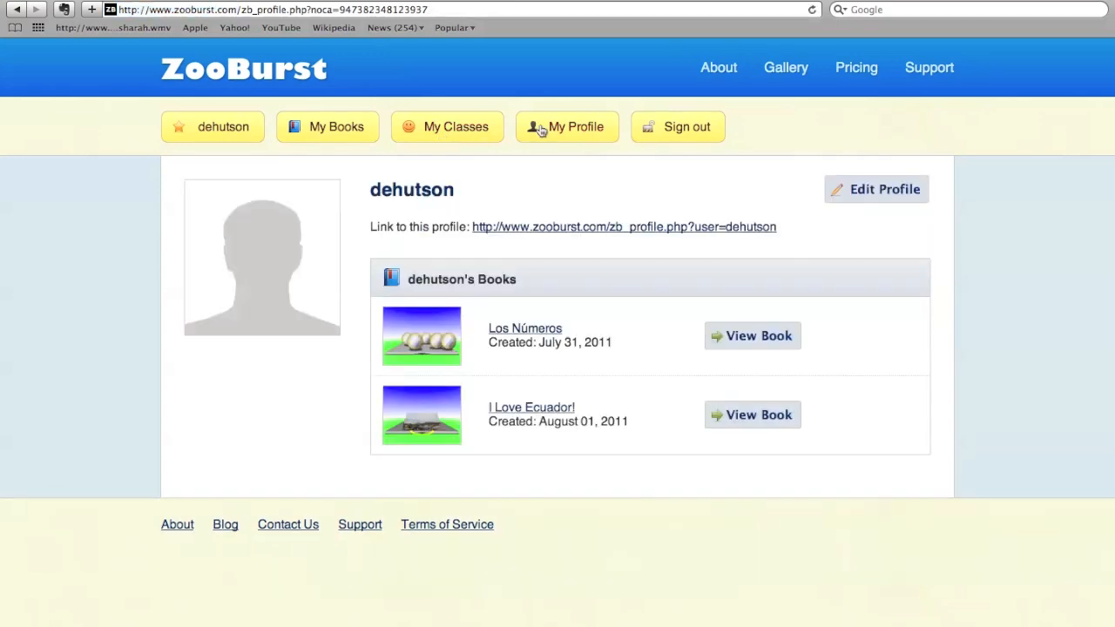
left_click(881, 190)
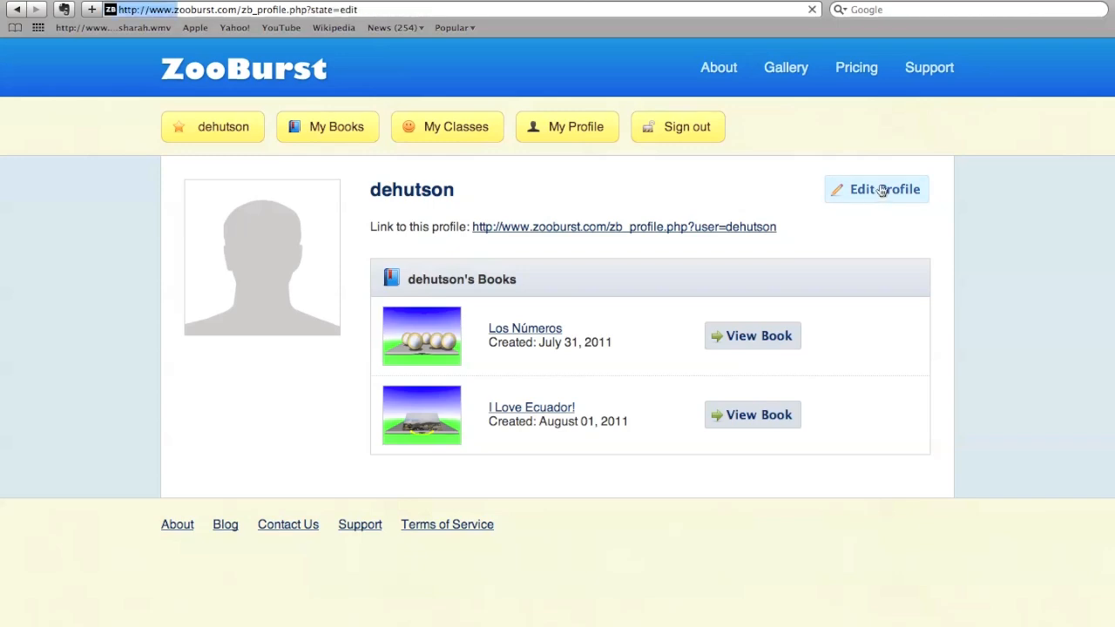
scroll(647, 280, "down", 4)
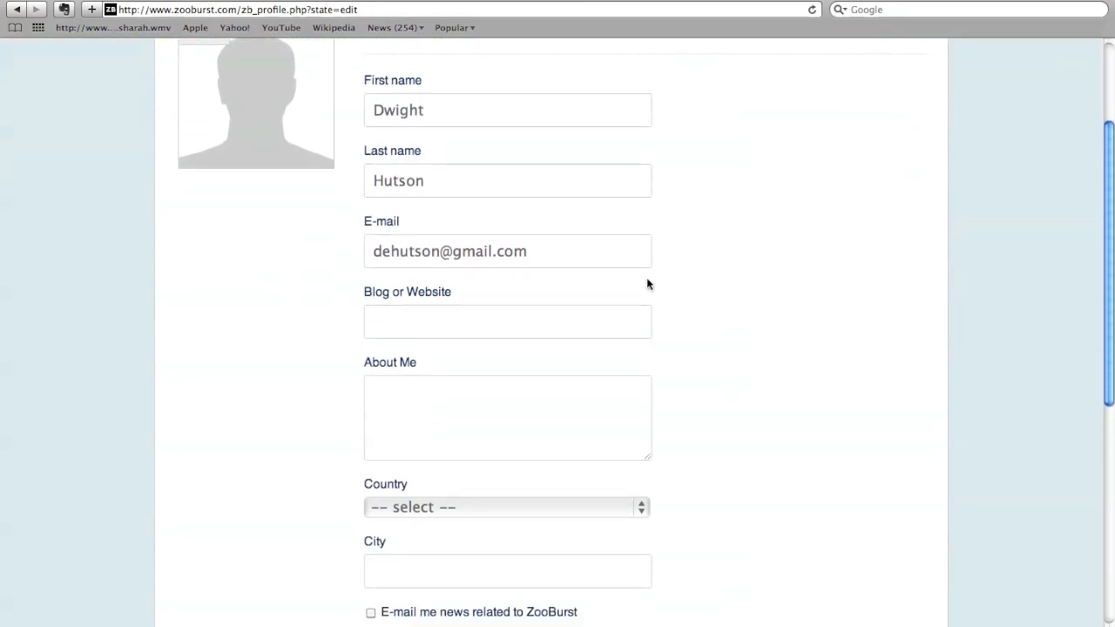
left_click(376, 335)
type("ww")
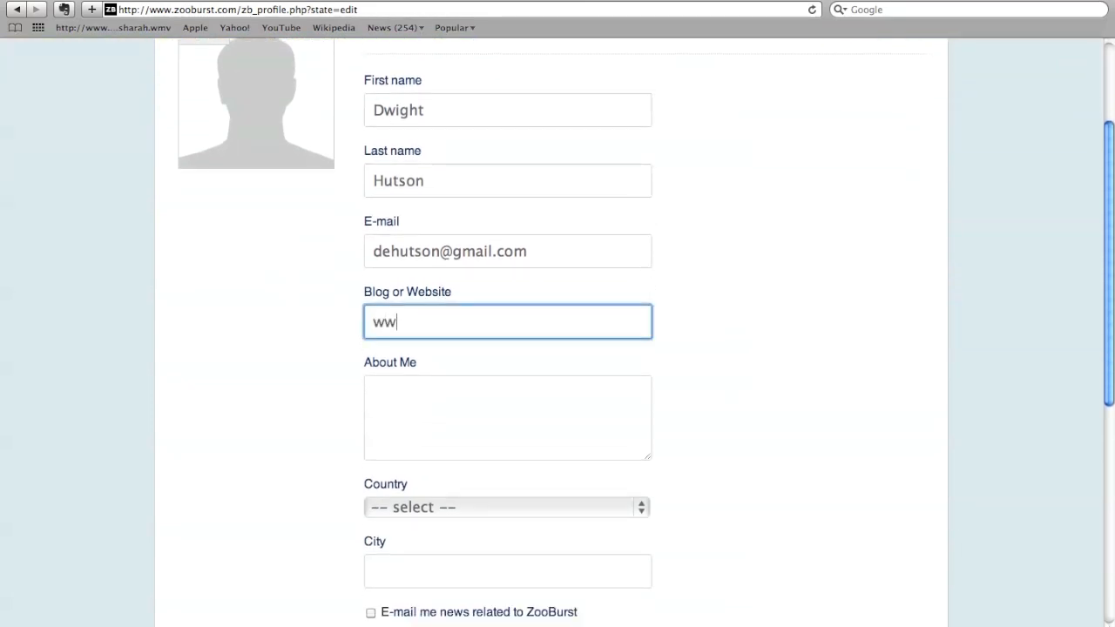
type("w.tech-hut.com")
- Enter "I love World Languages" as the profile's About Me text
left_click(381, 407)
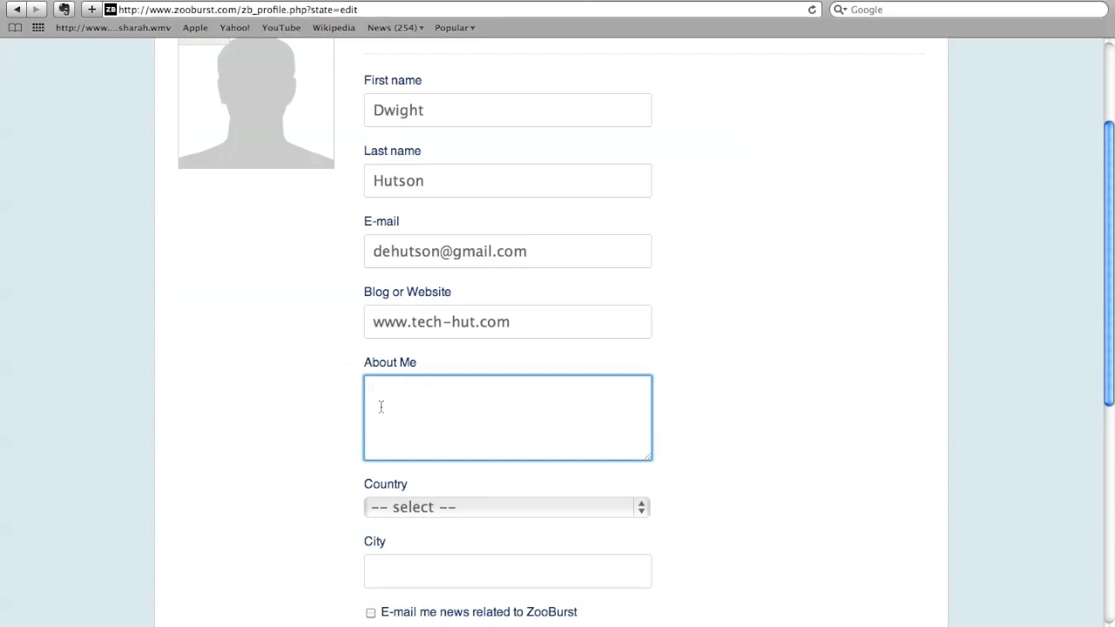
type("I love World Languages")
- Set the profile's location to country United States, city Atlanta and state Georgia
scroll(393, 406, "down", 3)
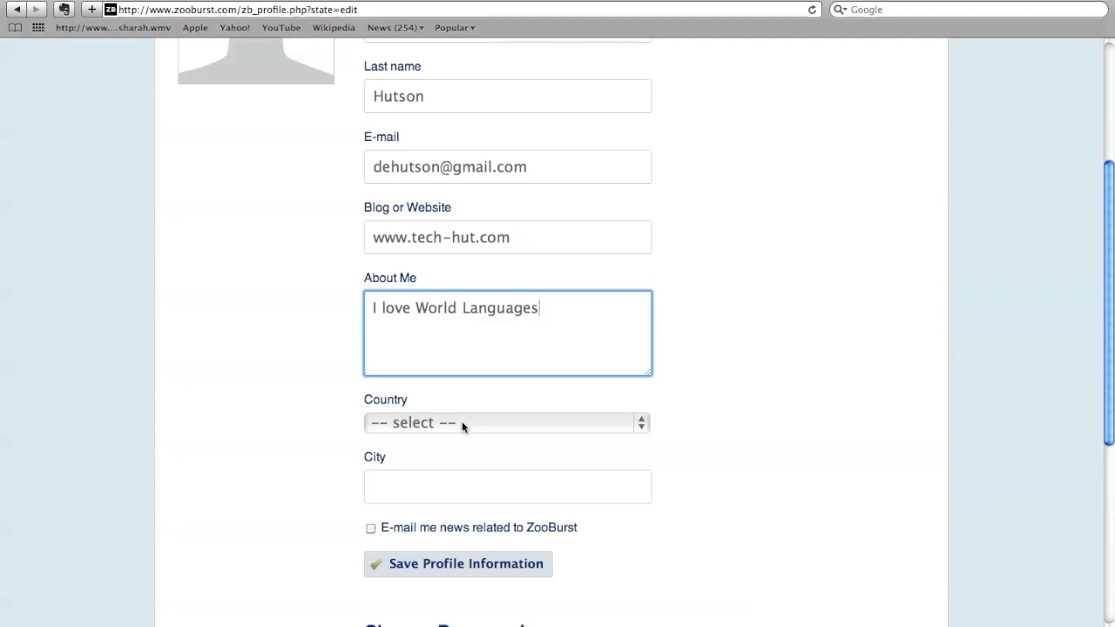
left_click(462, 425)
left_click(460, 443)
left_click(440, 487)
type("Atlanta")
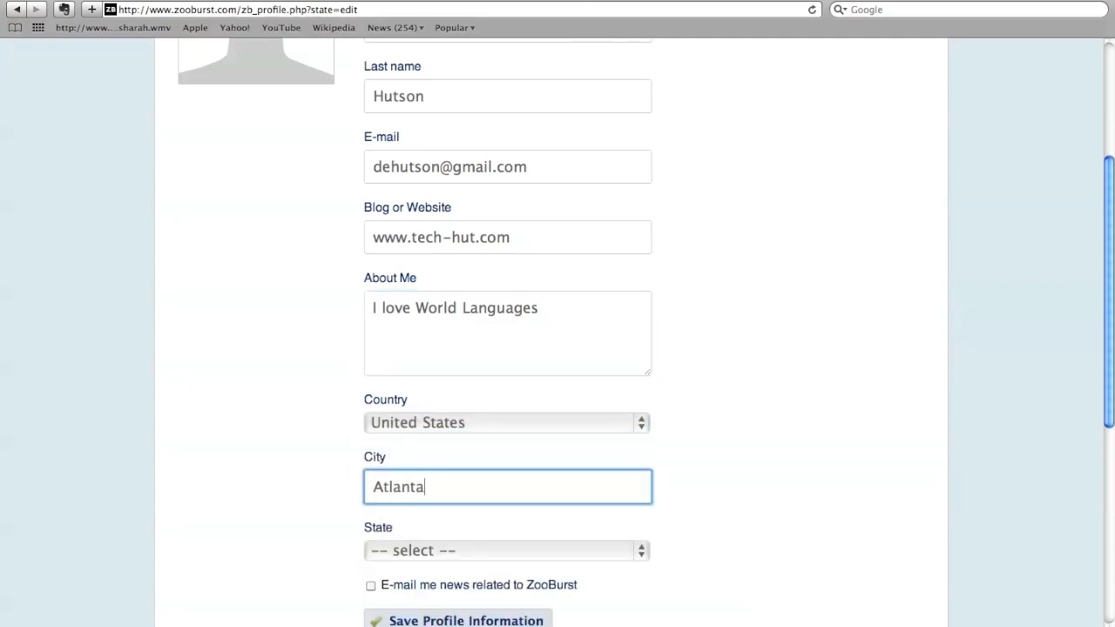
left_click(440, 549)
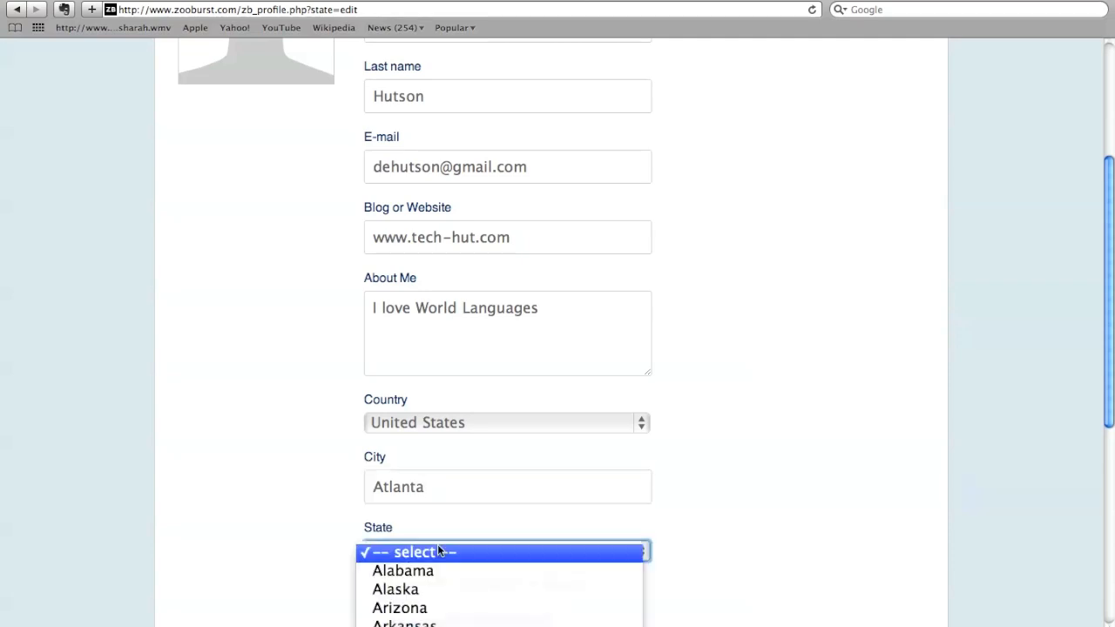
key("g")
key("Return")
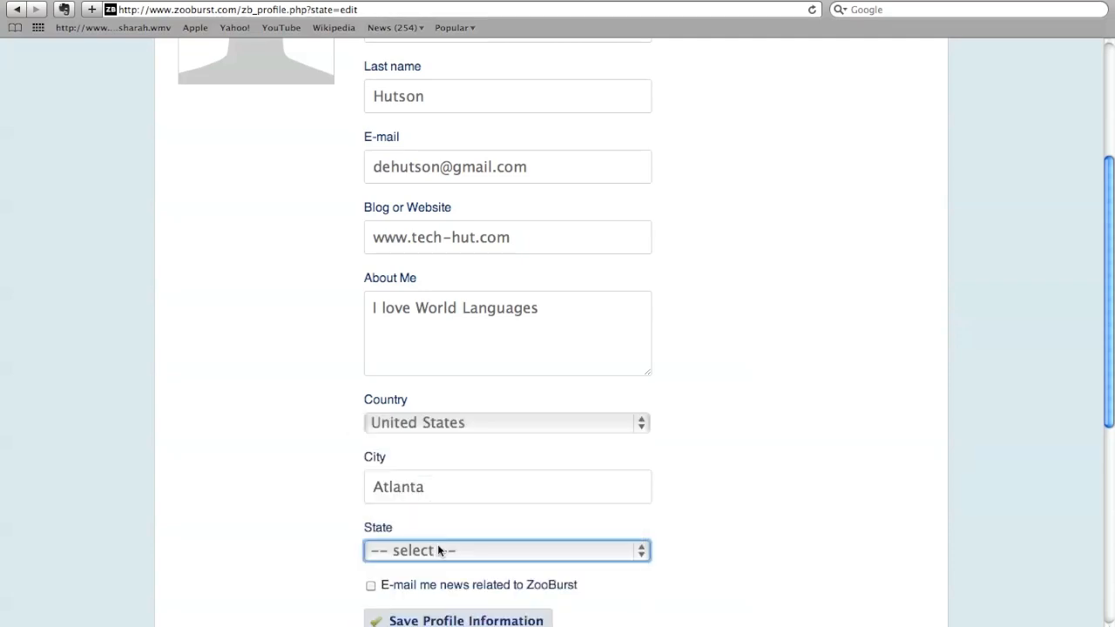
- Check the rest of the profile form, including the picture and password sections, and save the profile information
scroll(394, 604, "down", 3)
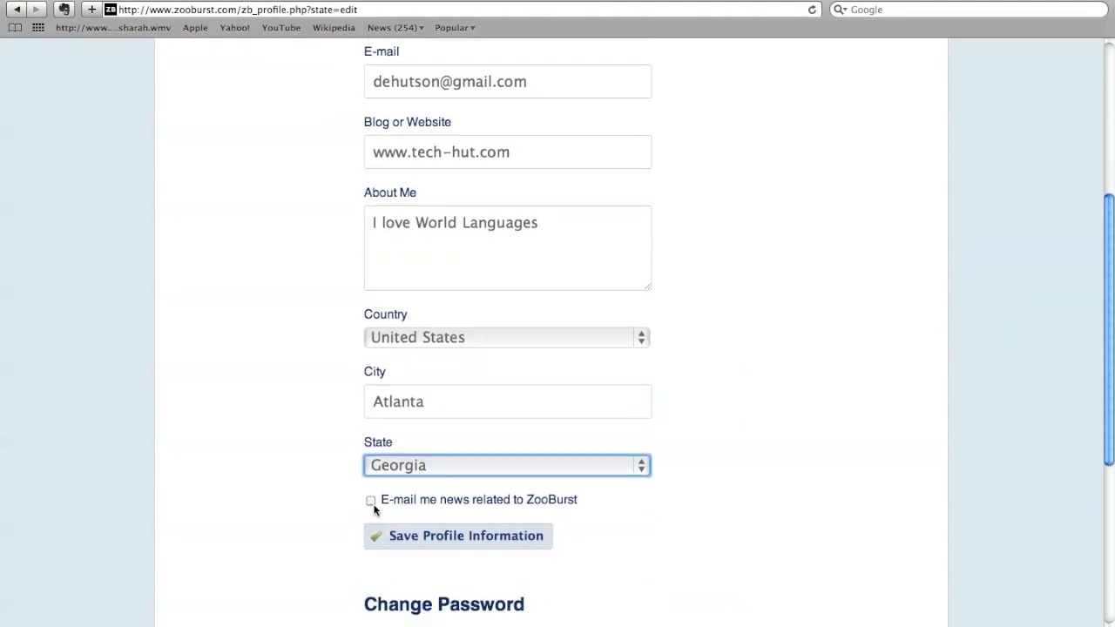
scroll(373, 510, "down", 3)
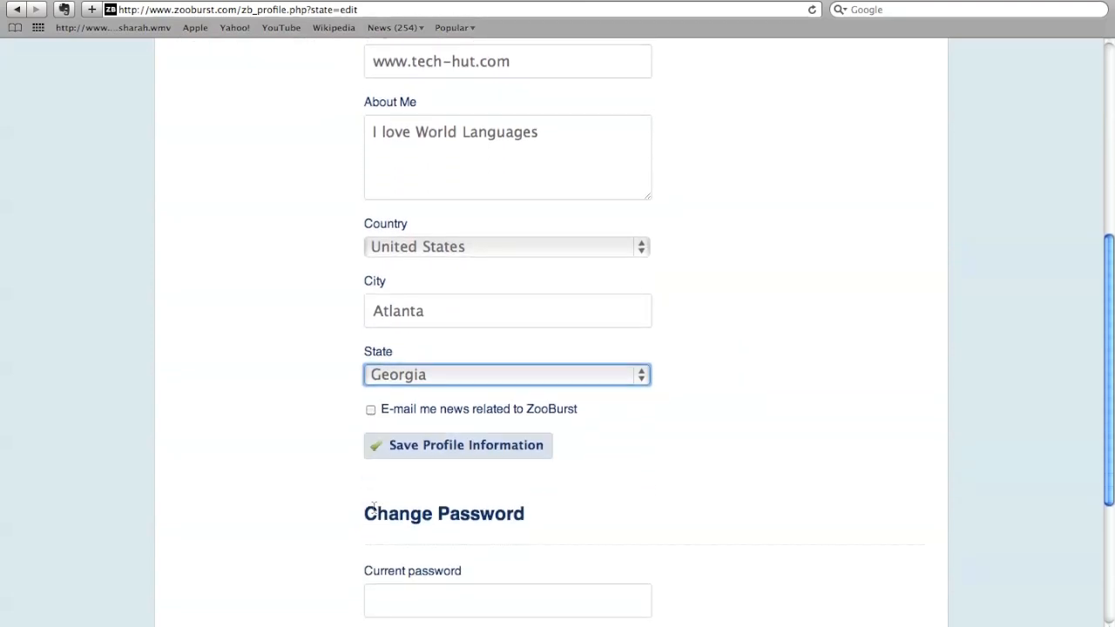
scroll(374, 509, "down", 3)
scroll(374, 510, "up", 15)
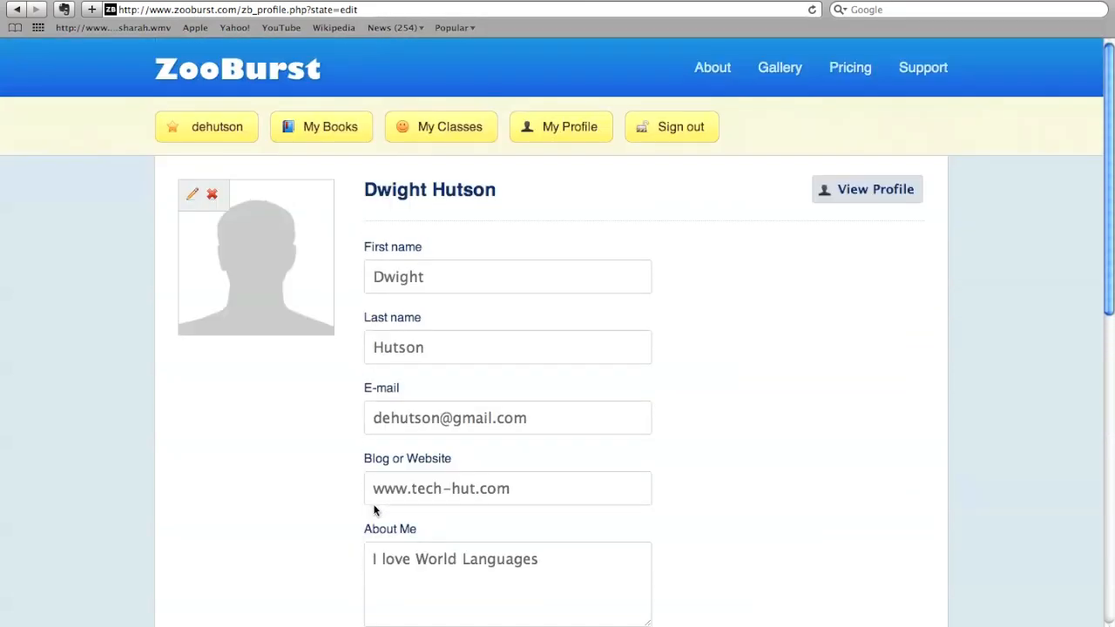
scroll(374, 510, "down", 15)
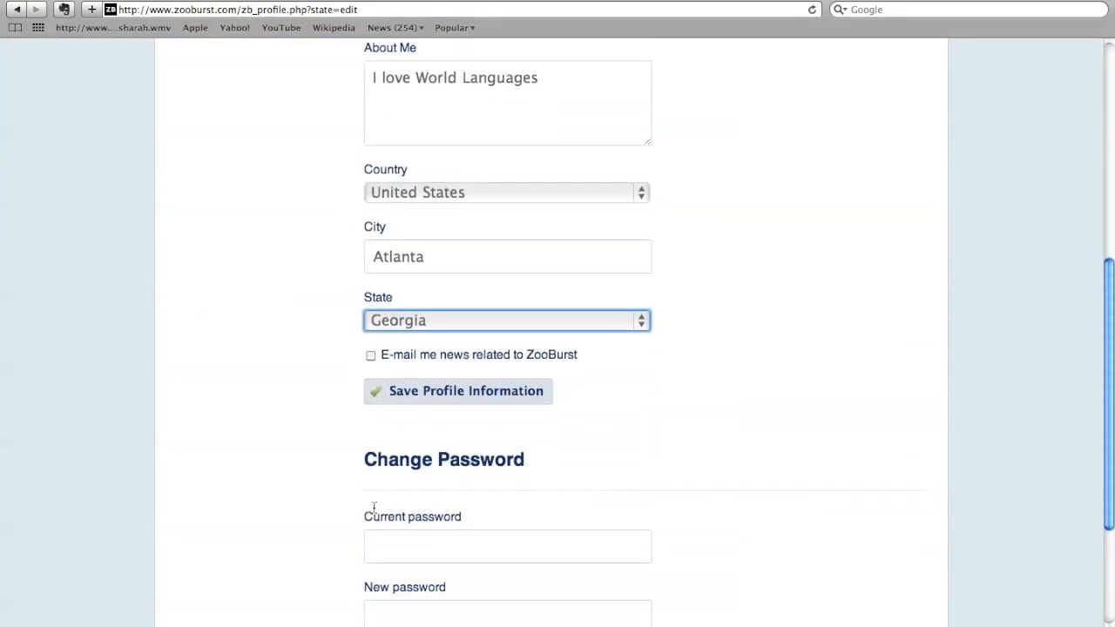
scroll(374, 508, "down", 6)
left_click(441, 209)
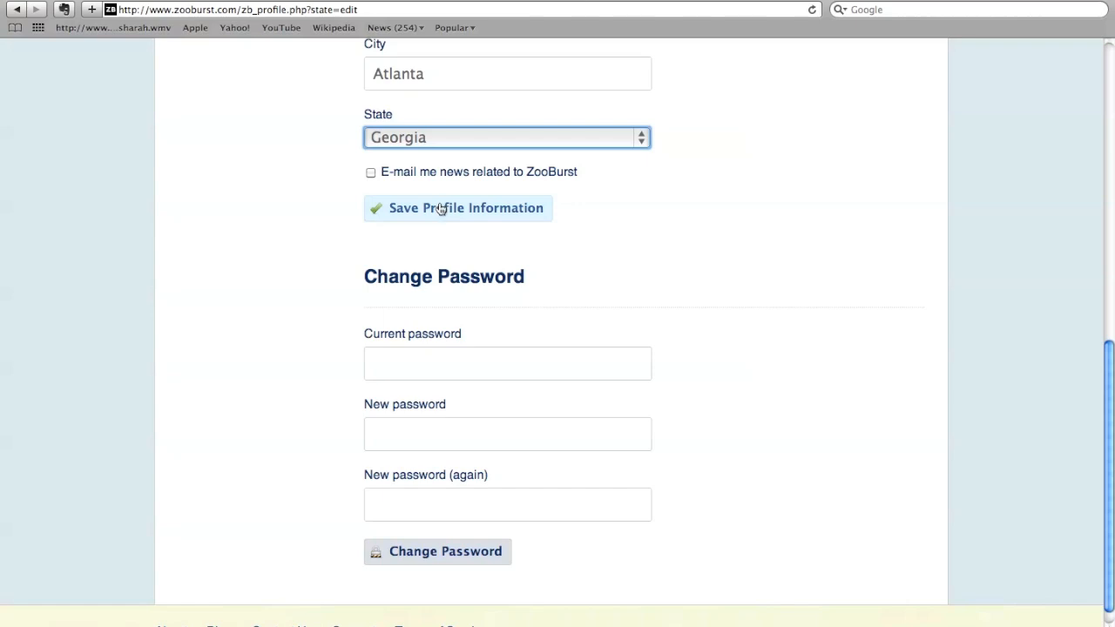
scroll(439, 202, "up", 20)
mouse_move(191, 199)
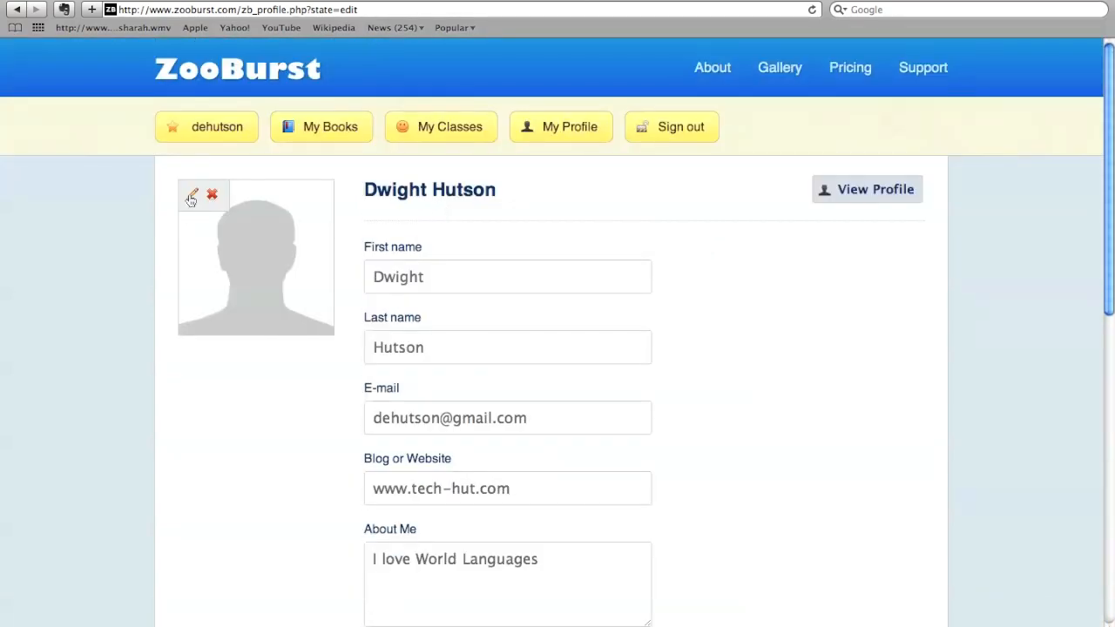
scroll(191, 199, "down", 10)
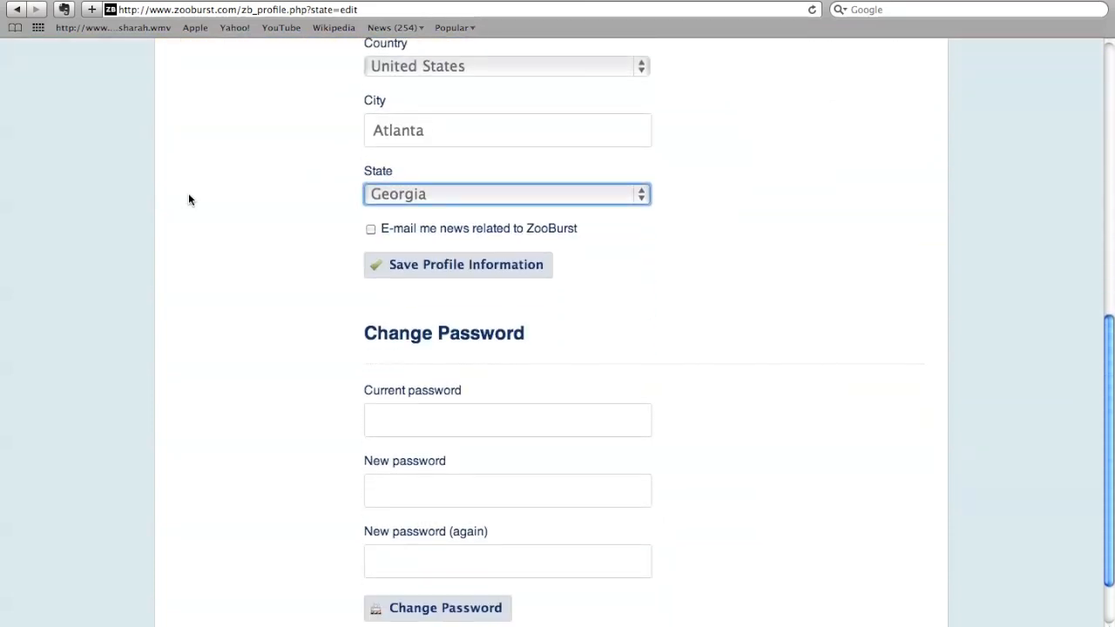
left_click(436, 267)
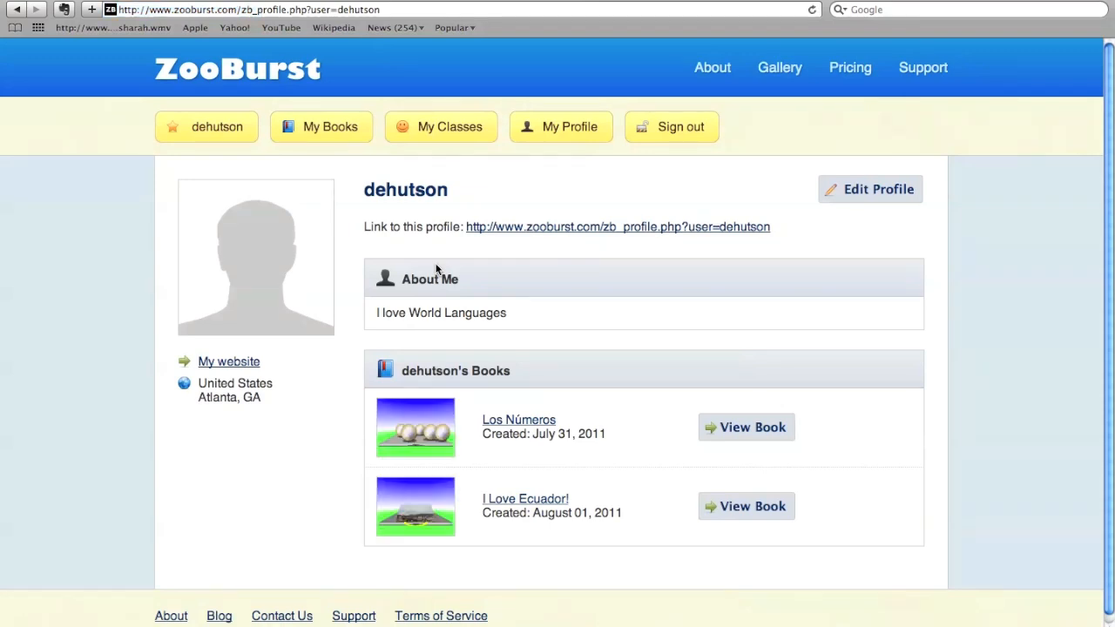
- Go to your own book library, start a new book and name it "World Languages in APS"
left_click(325, 127)
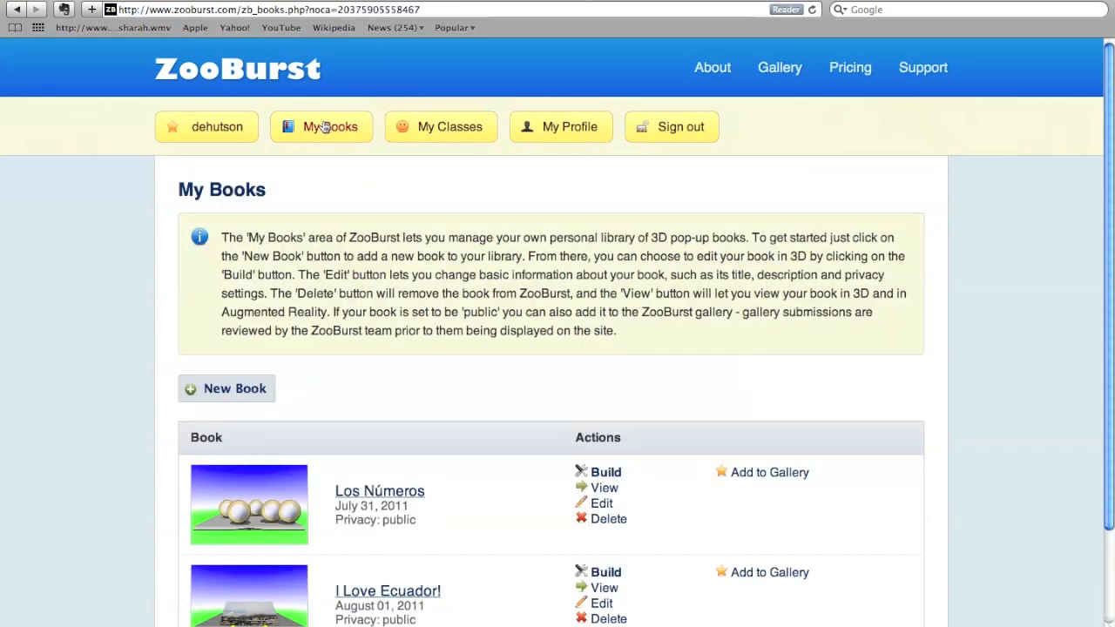
scroll(324, 127, "down", 3)
scroll(323, 128, "down", 2)
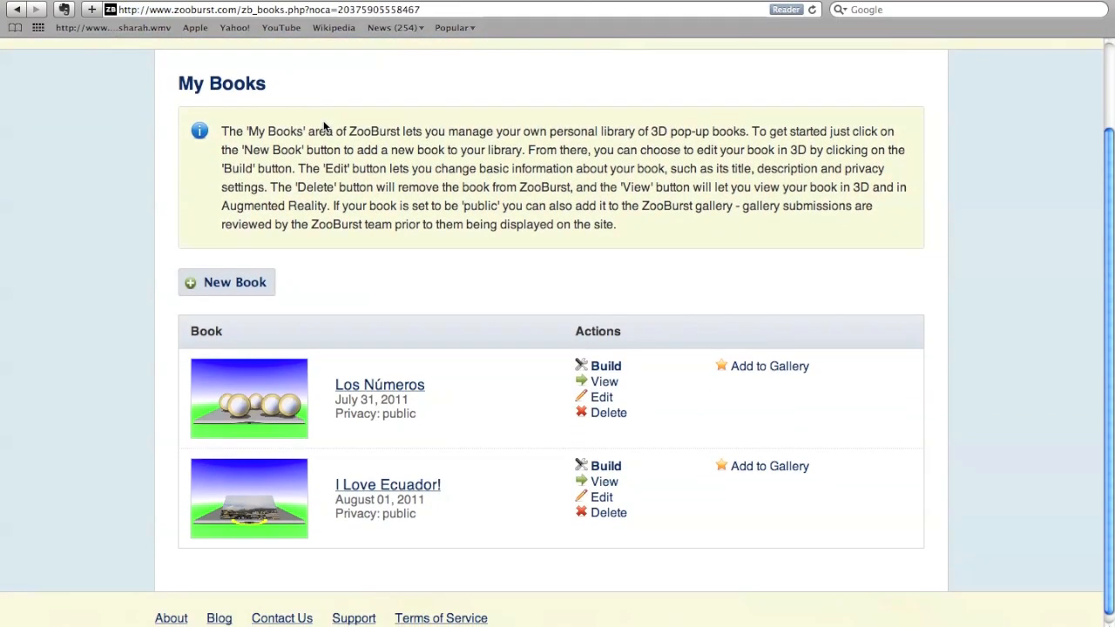
left_click(234, 285)
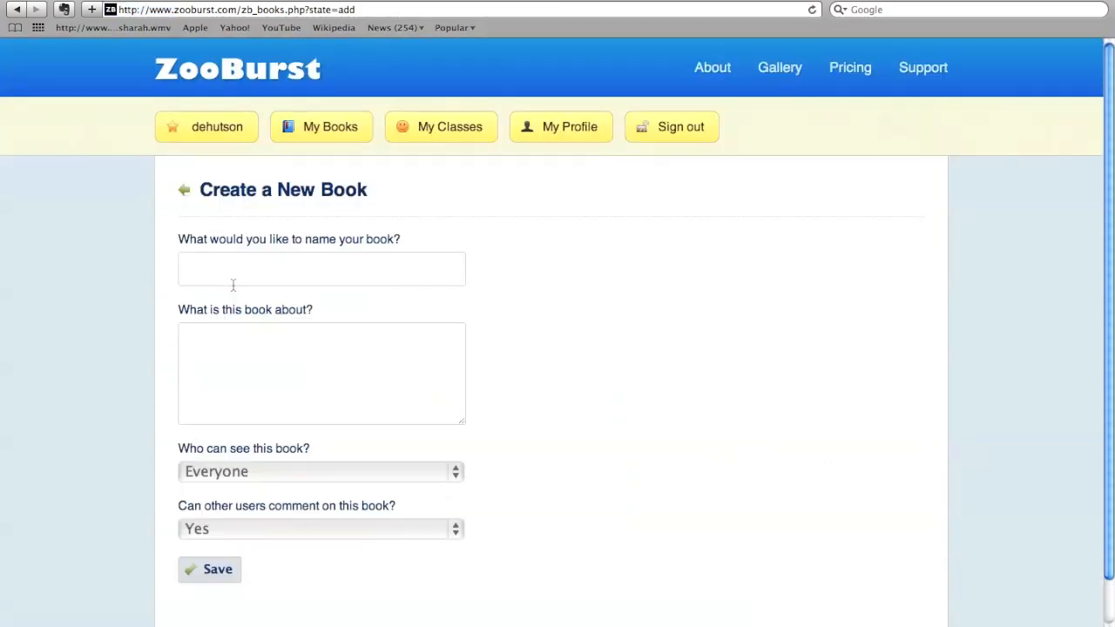
left_click(233, 284)
type("World Langu")
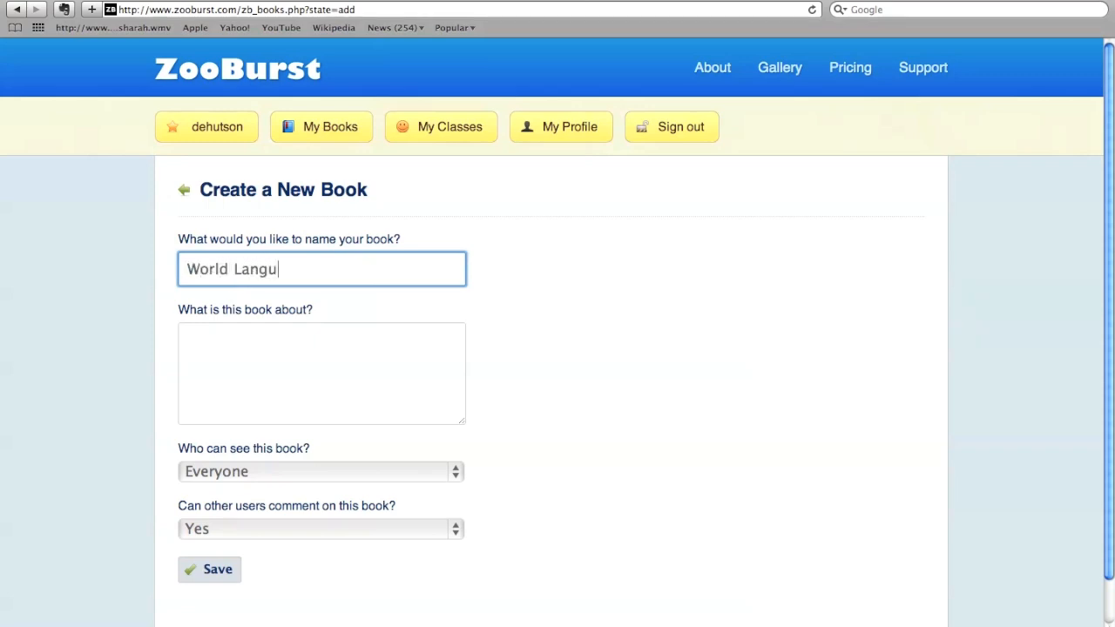
type("ages in APS")
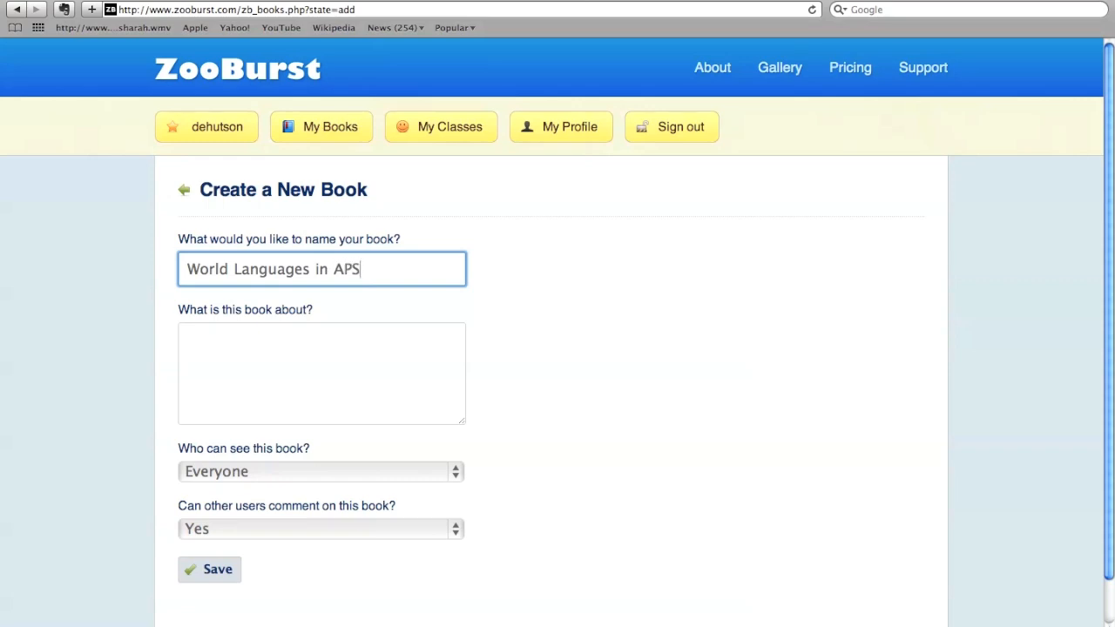
- Describe what the new book is about as "World Languages"
left_click(215, 347)
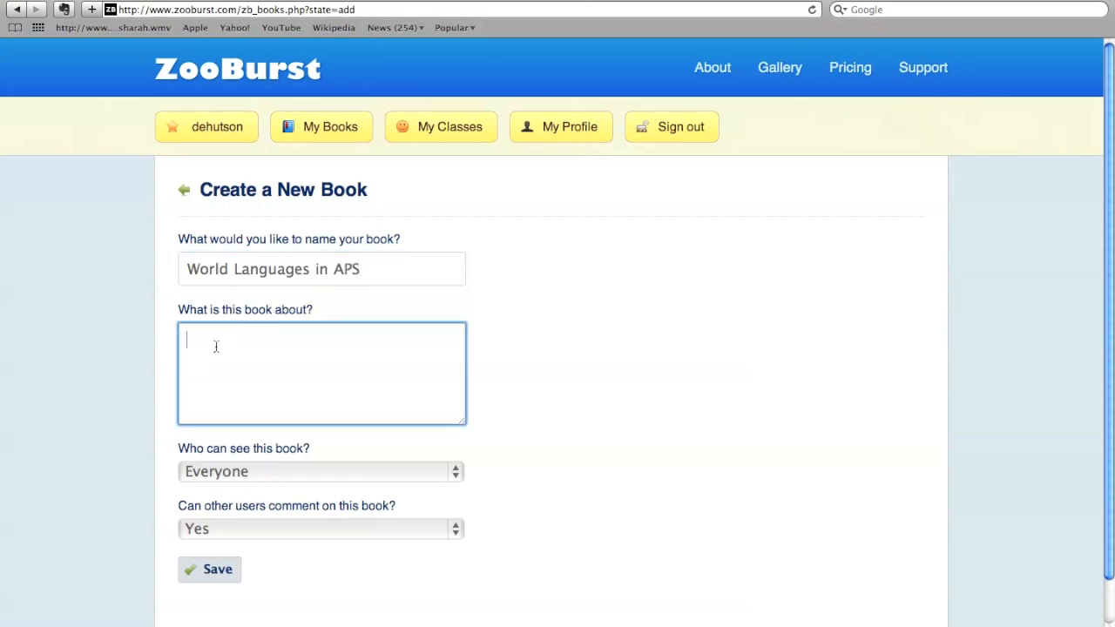
type("World Languages")
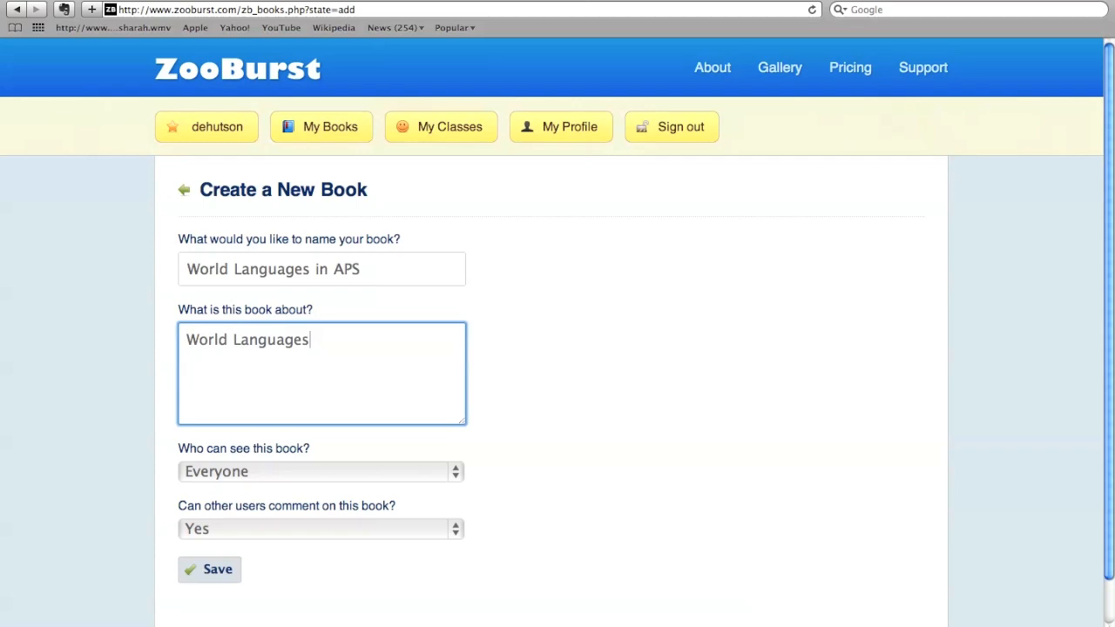
- Review who can see the book, keep it visible to Everyone with comments allowed, and save the new book
left_click(219, 481)
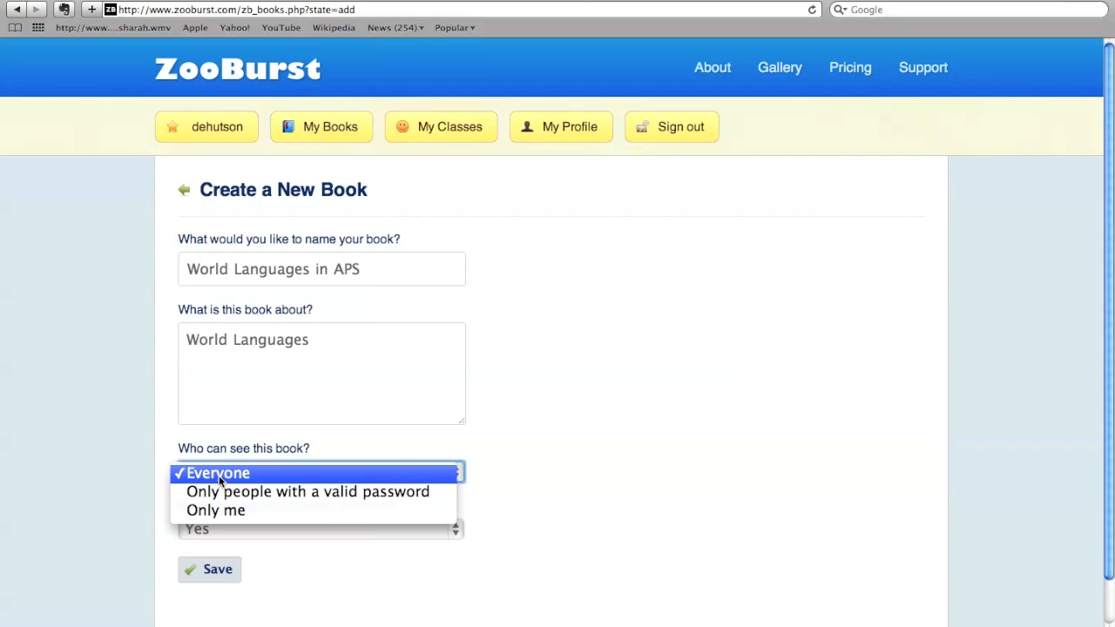
left_click(357, 424)
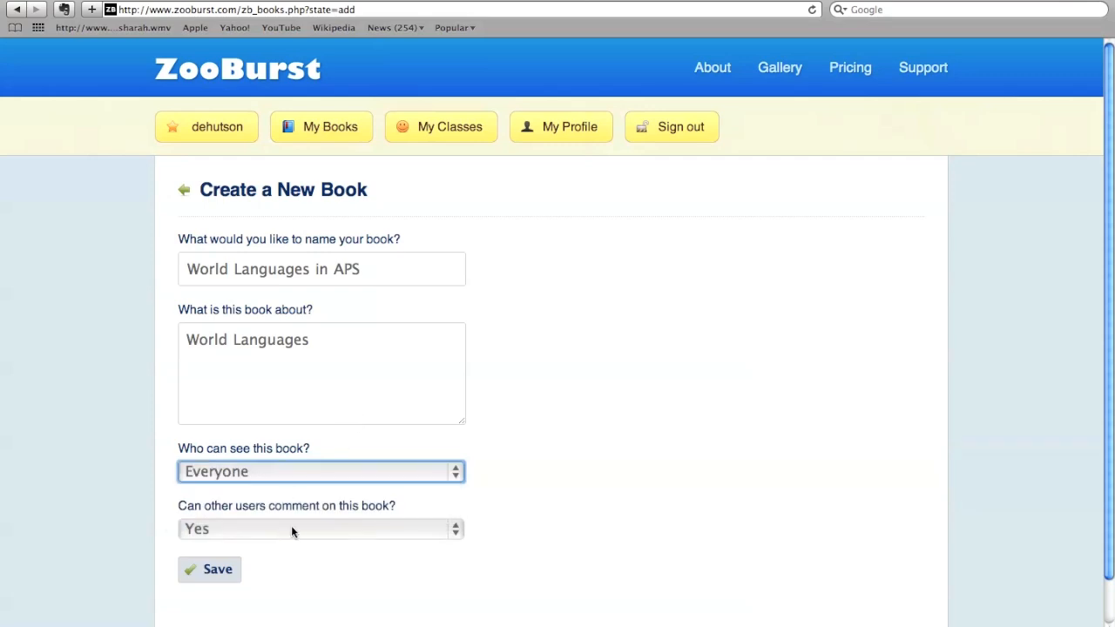
left_click(200, 571)
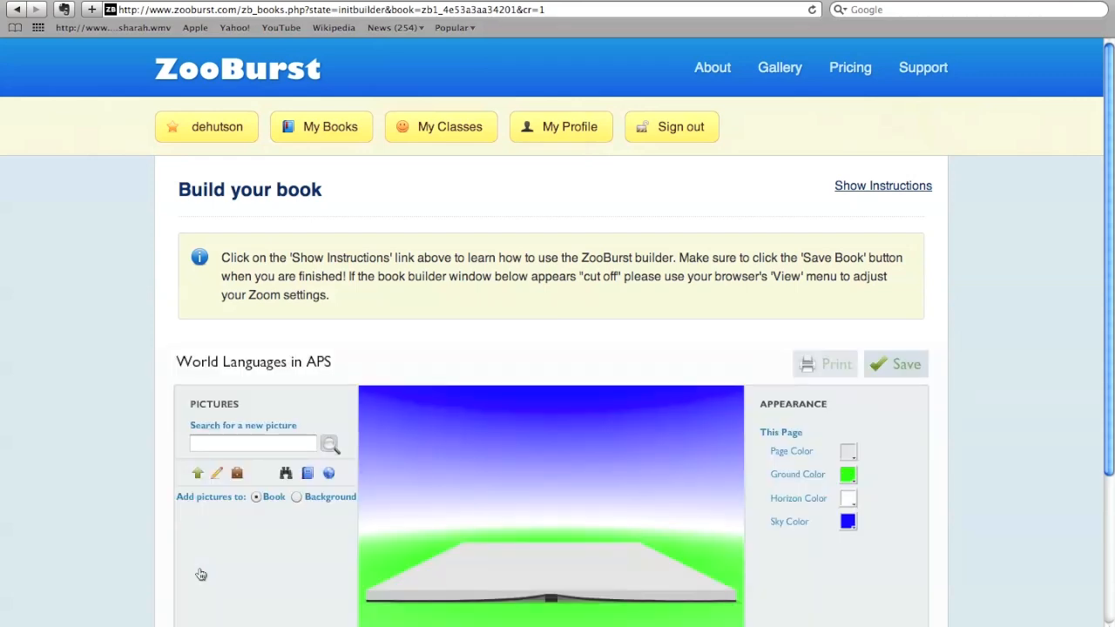
- Replace the first page's placeholder narration with "World languages in APS is part of the community." and accept it
scroll(201, 575, "down", 3)
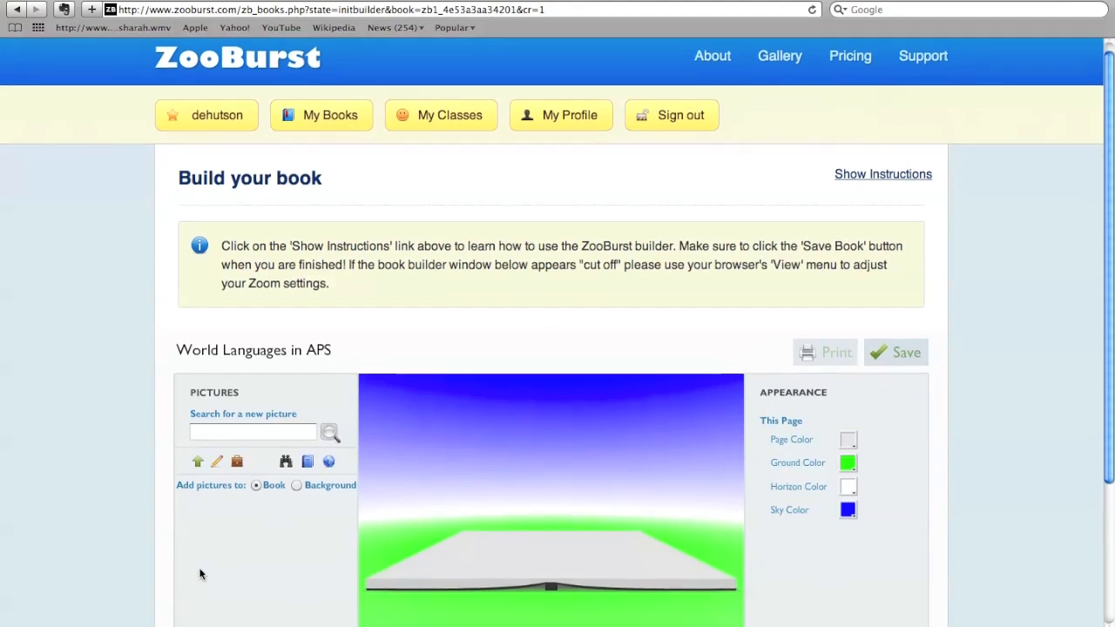
scroll(199, 574, "down", 3)
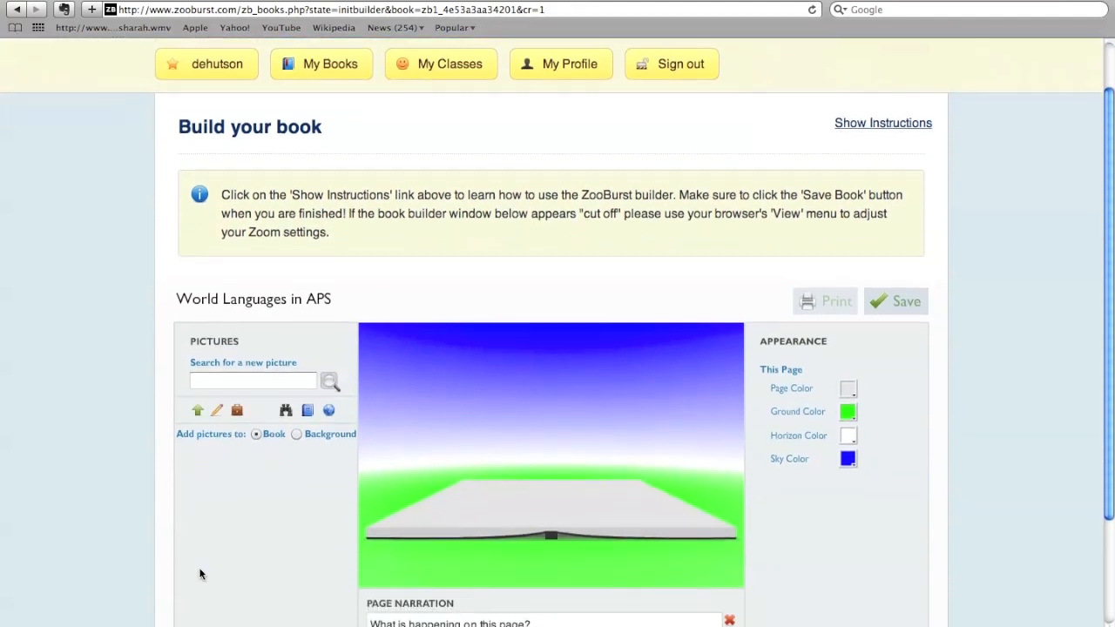
scroll(199, 574, "down", 2)
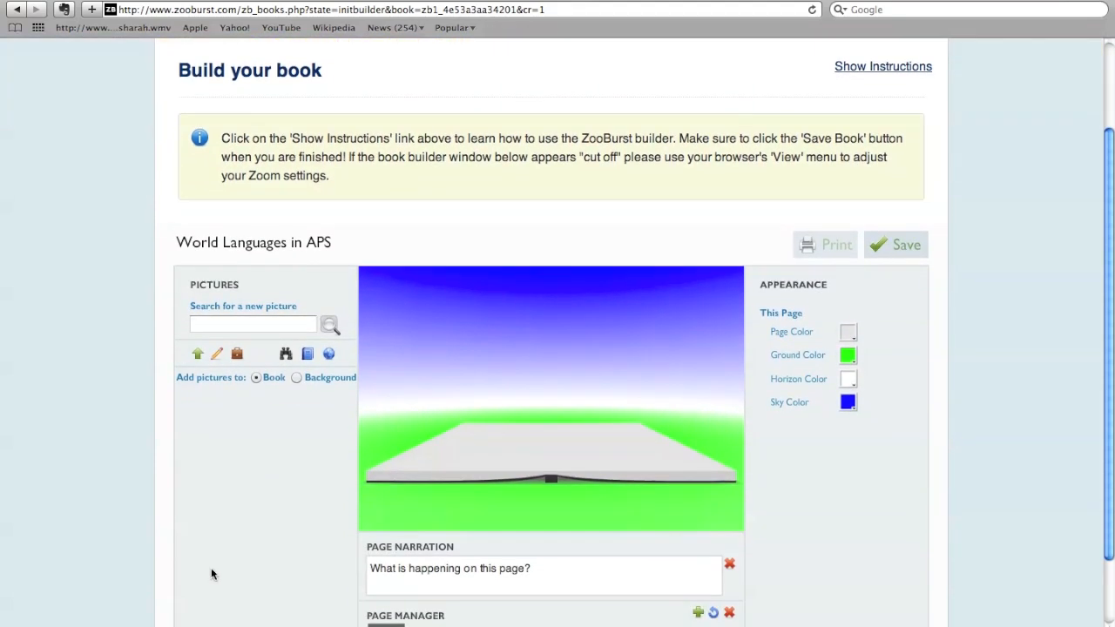
left_click(453, 567)
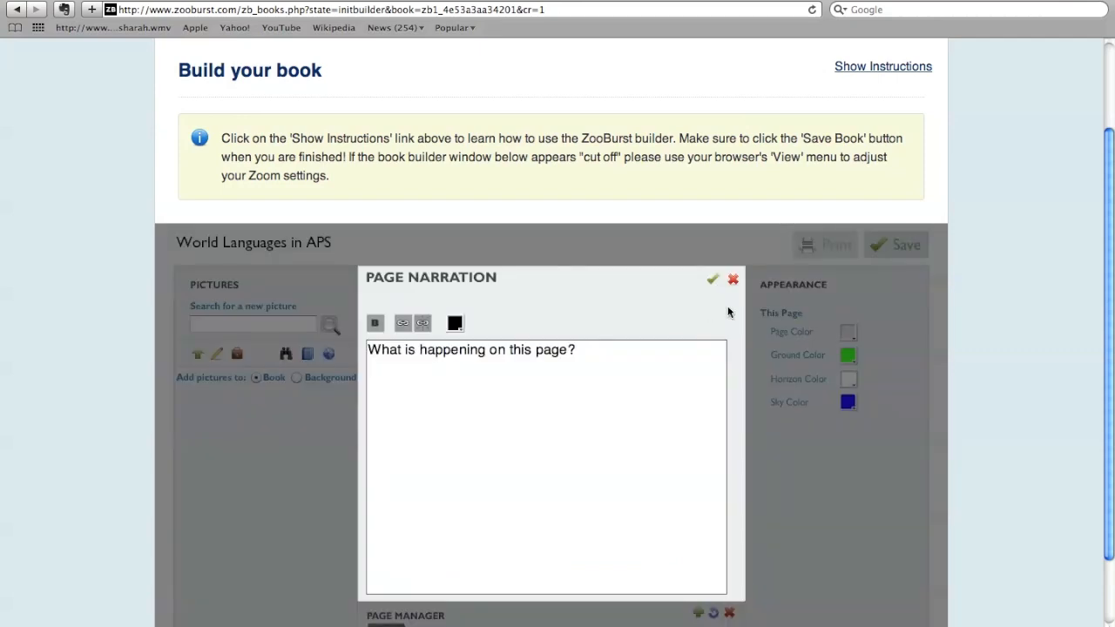
left_click(733, 283)
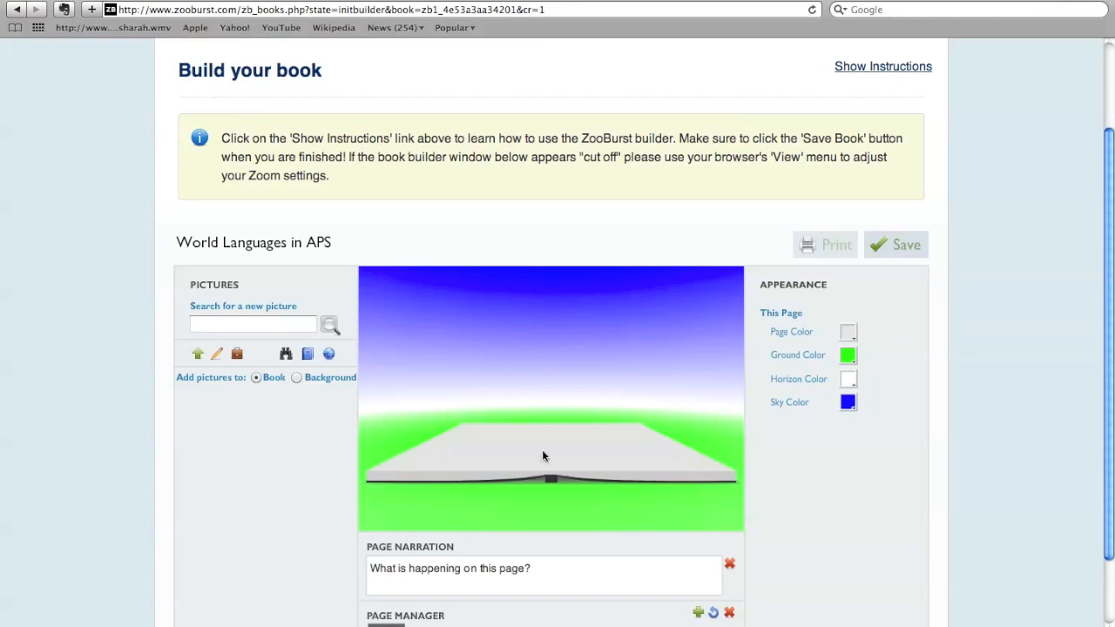
left_click(440, 568)
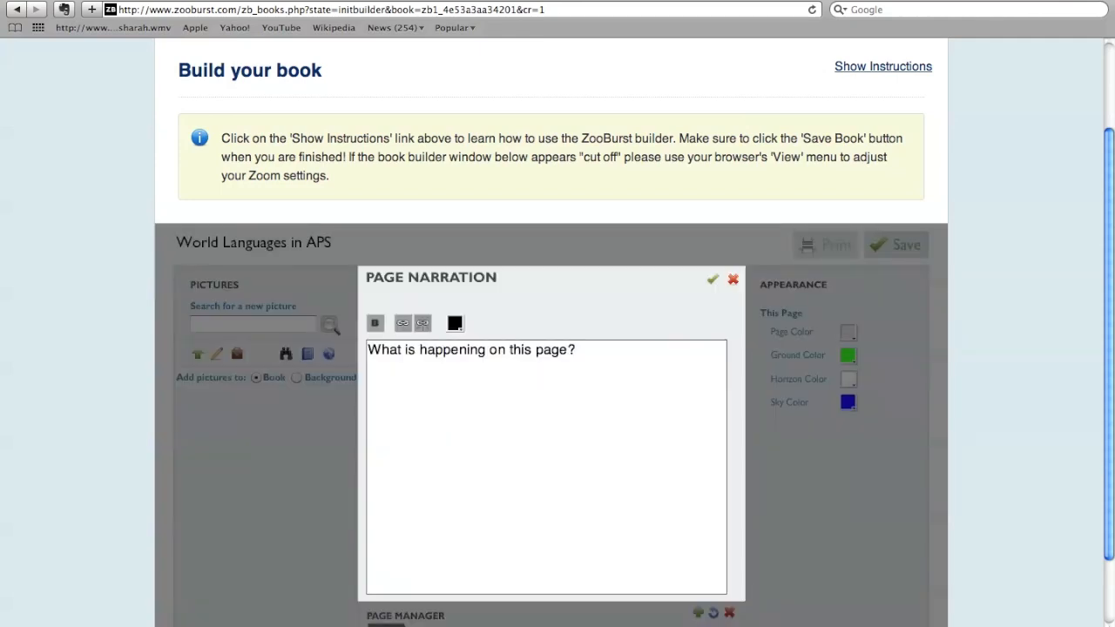
triple_click(496, 349)
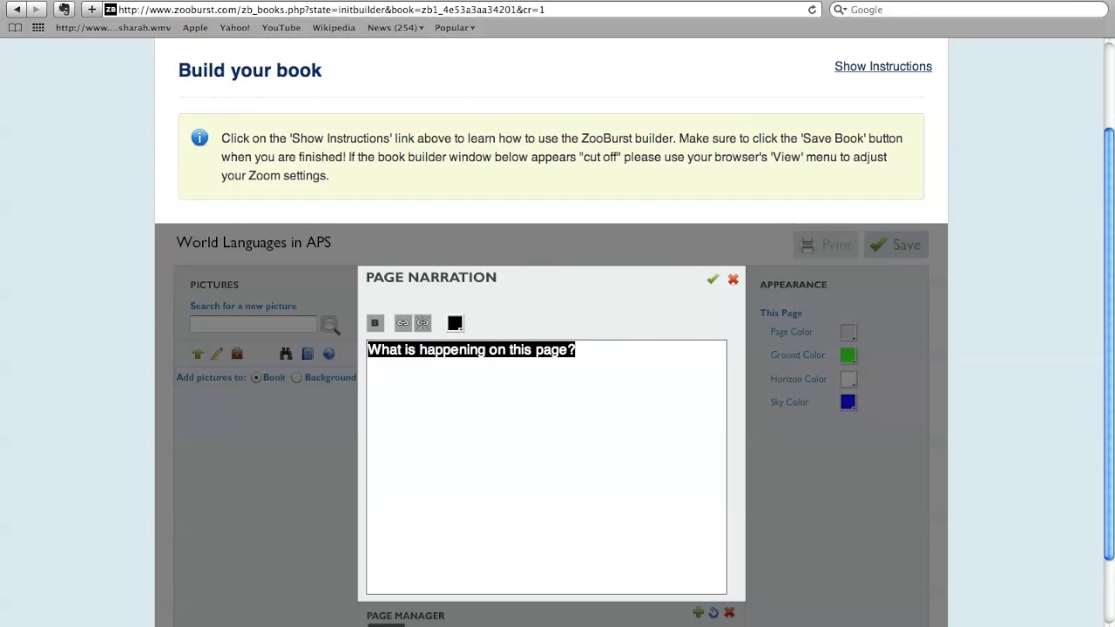
type("World language")
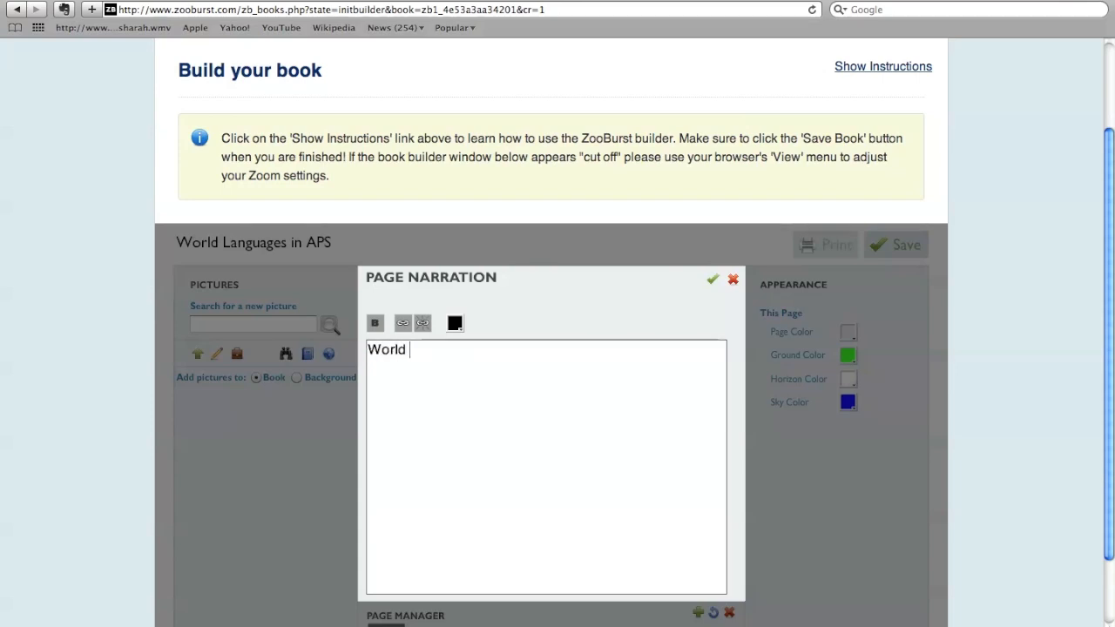
type("s in APS")
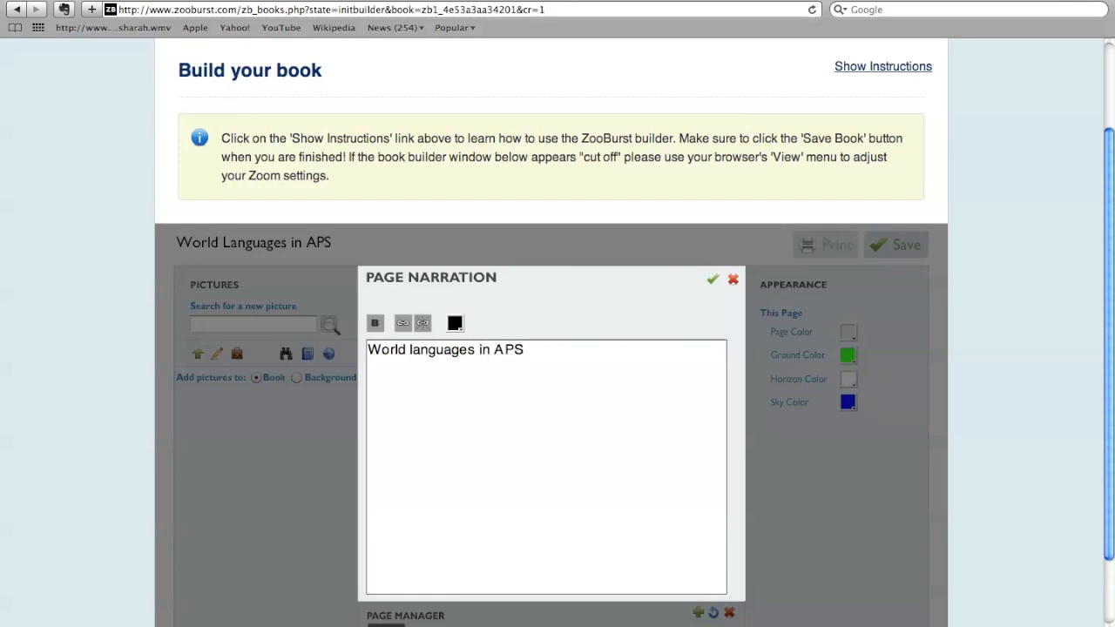
type(" i")
type("s ")
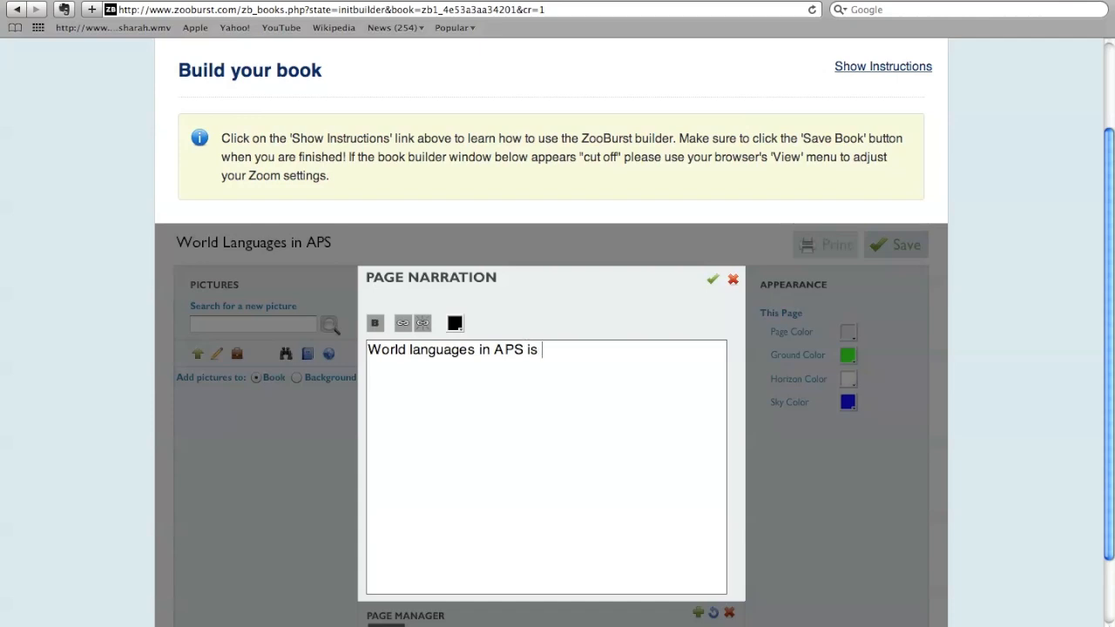
type("part of the commu")
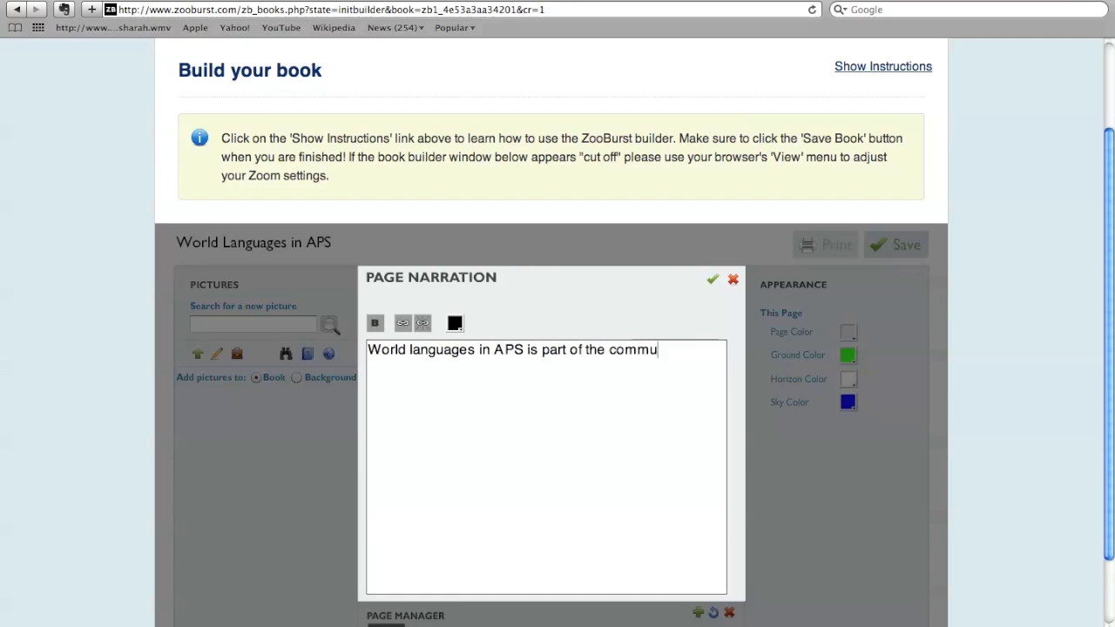
type("nity.")
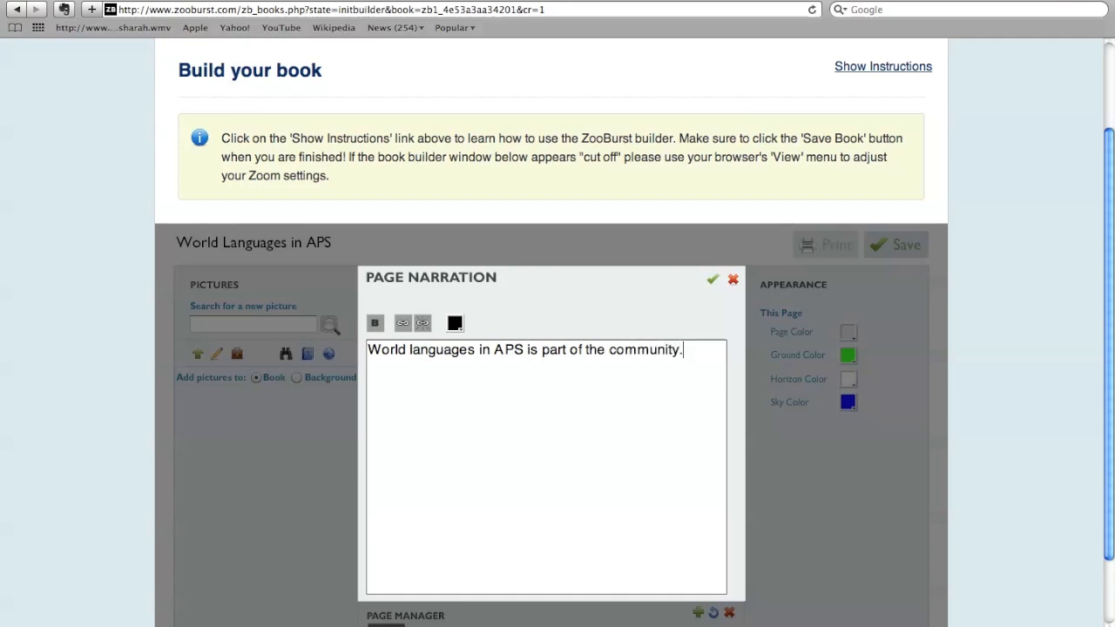
left_click(711, 279)
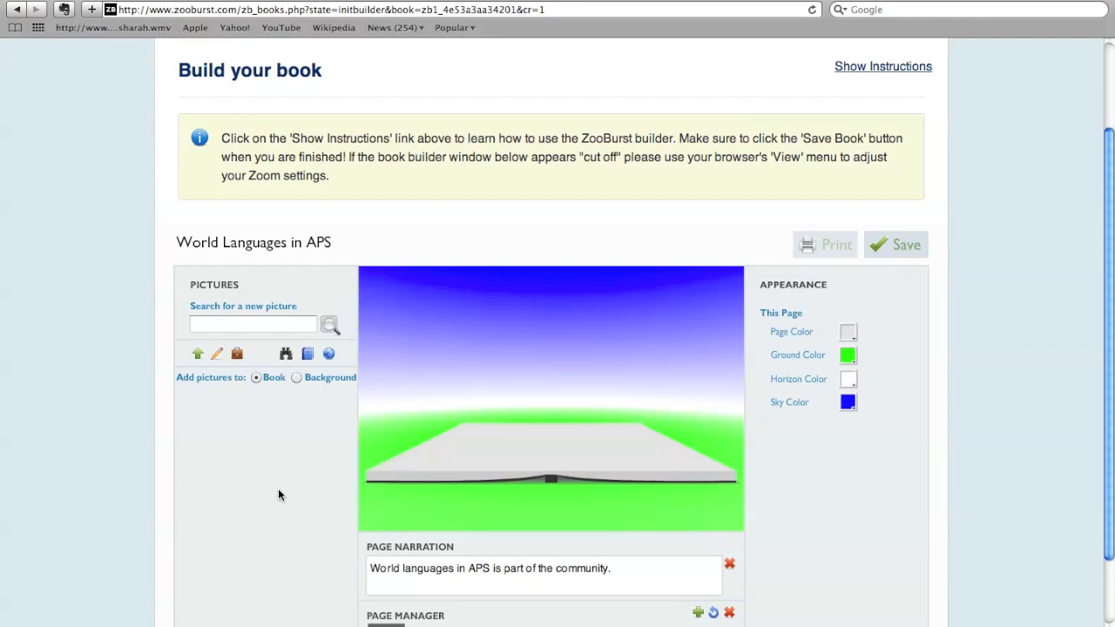
- Upload the picture CHinese_NY09-03_-_Compressed_for_MS_Word_ver.jpg from the esol pics folder to the book's pictures
left_click(197, 355)
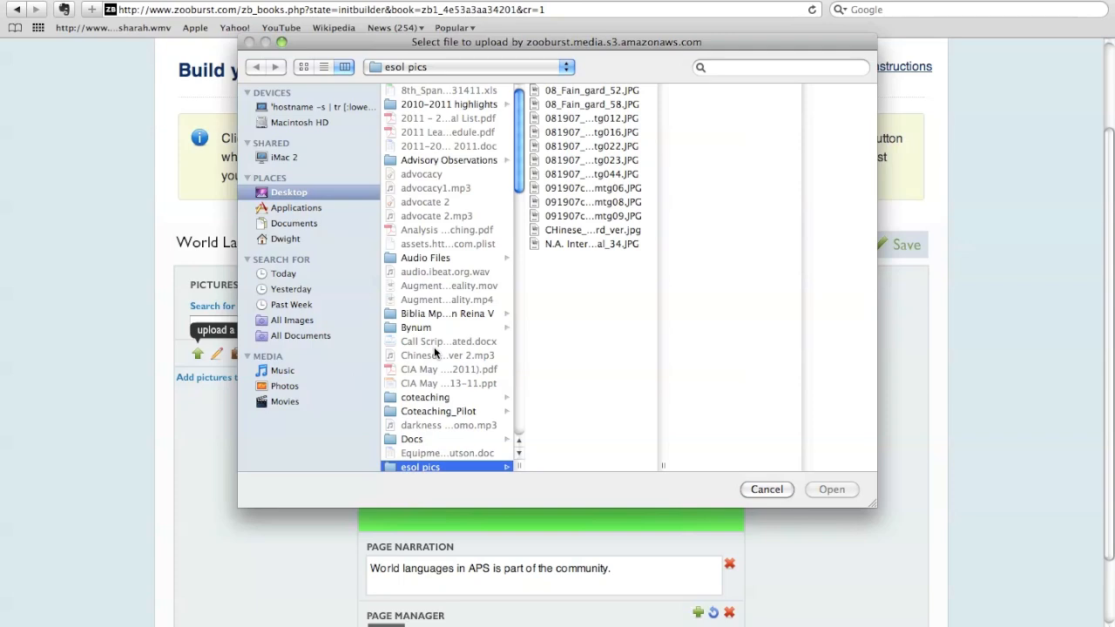
scroll(451, 237, "down", 5)
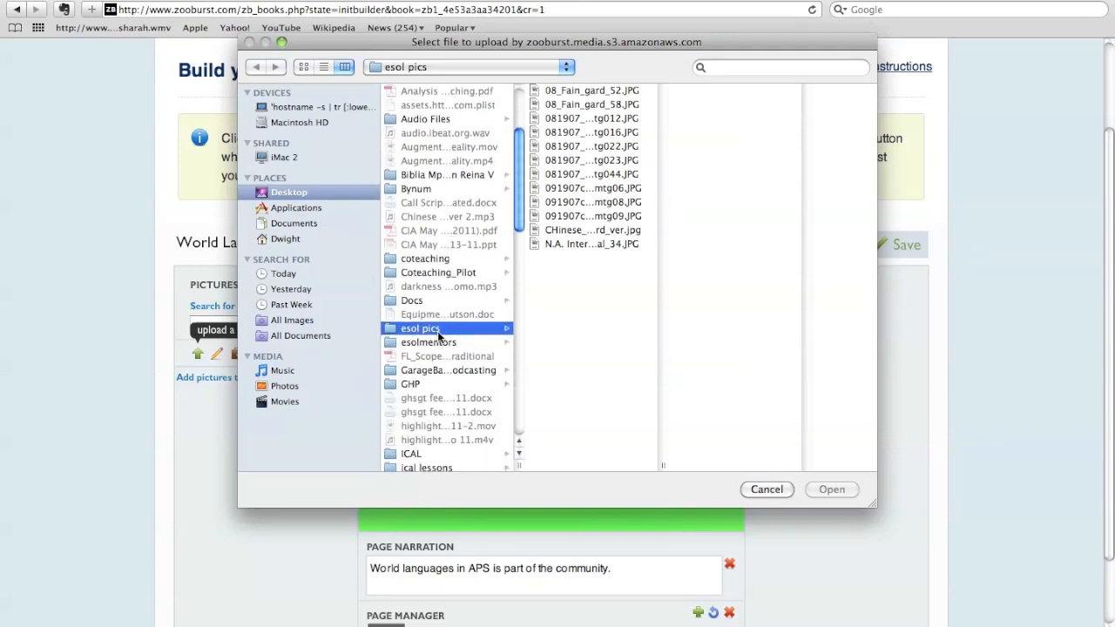
left_click(574, 230)
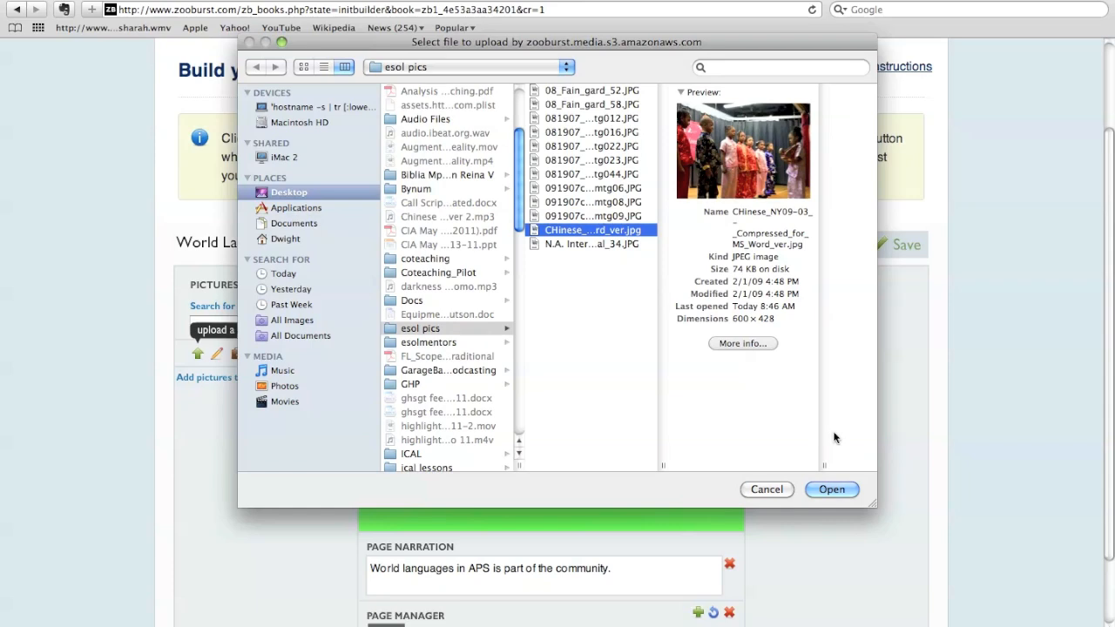
left_click(822, 490)
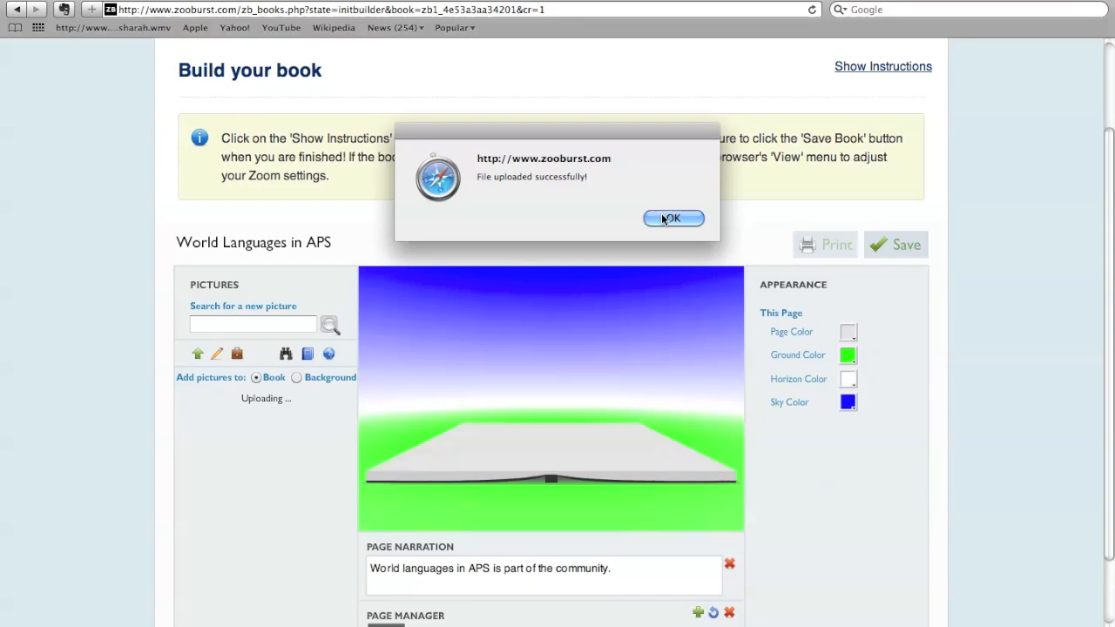
left_click(663, 217)
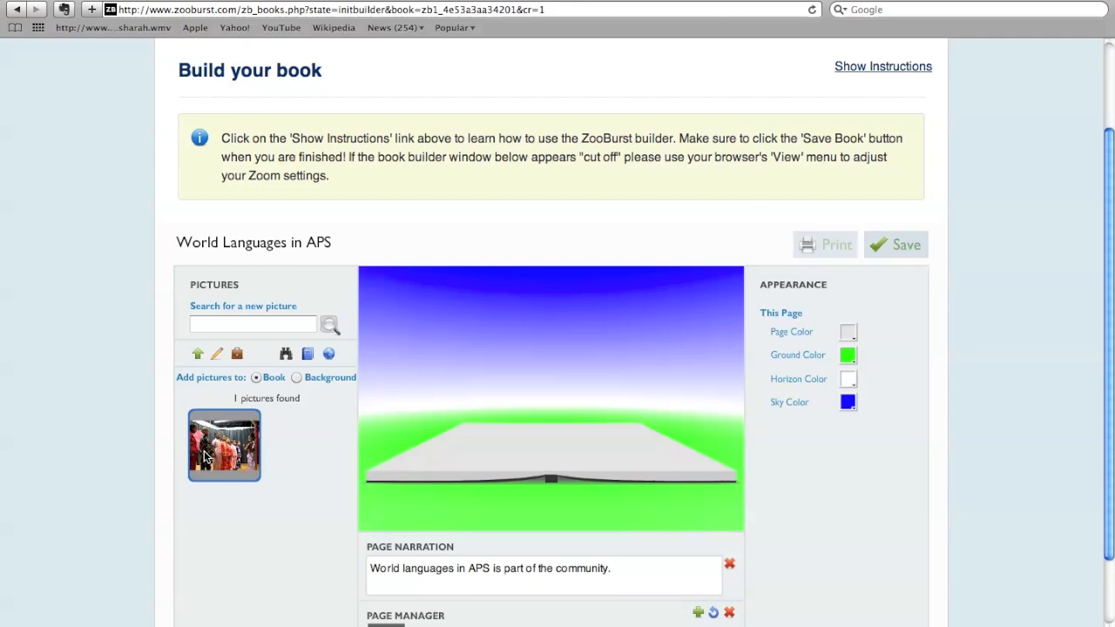
- Add the uploaded picture to the book page and enlarge it to the maximum size
left_click(206, 456)
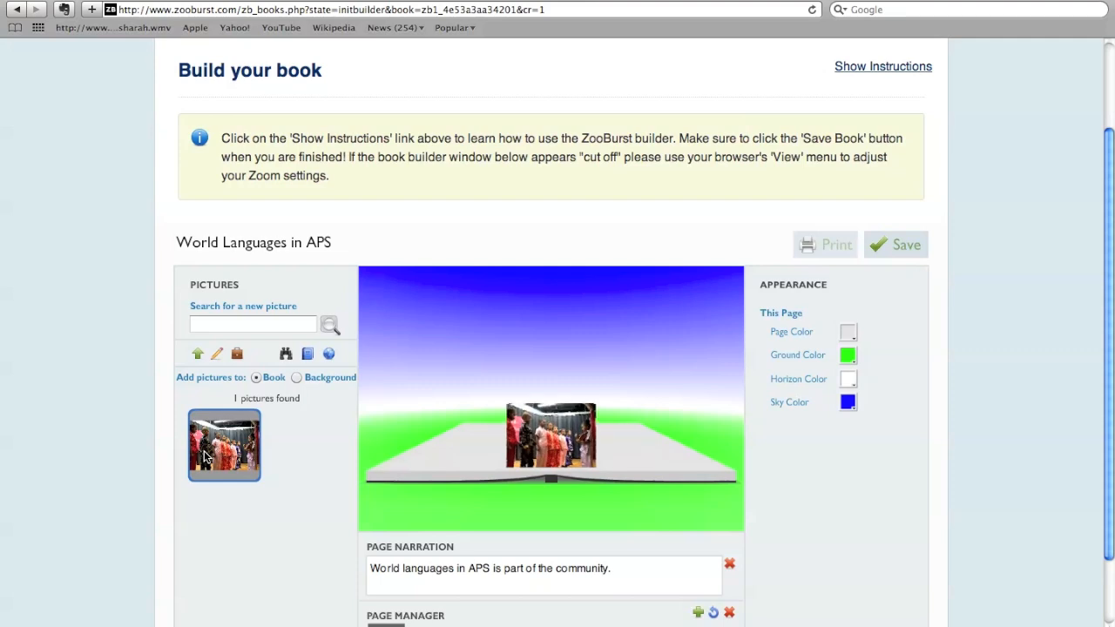
left_click(549, 444)
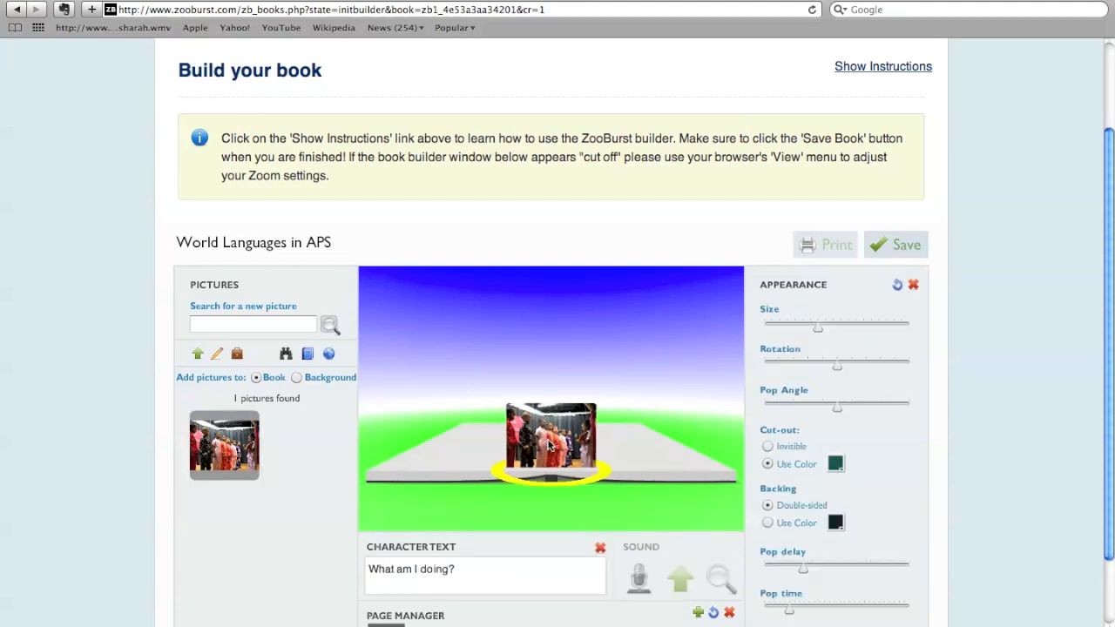
left_click_drag(817, 327, 916, 324)
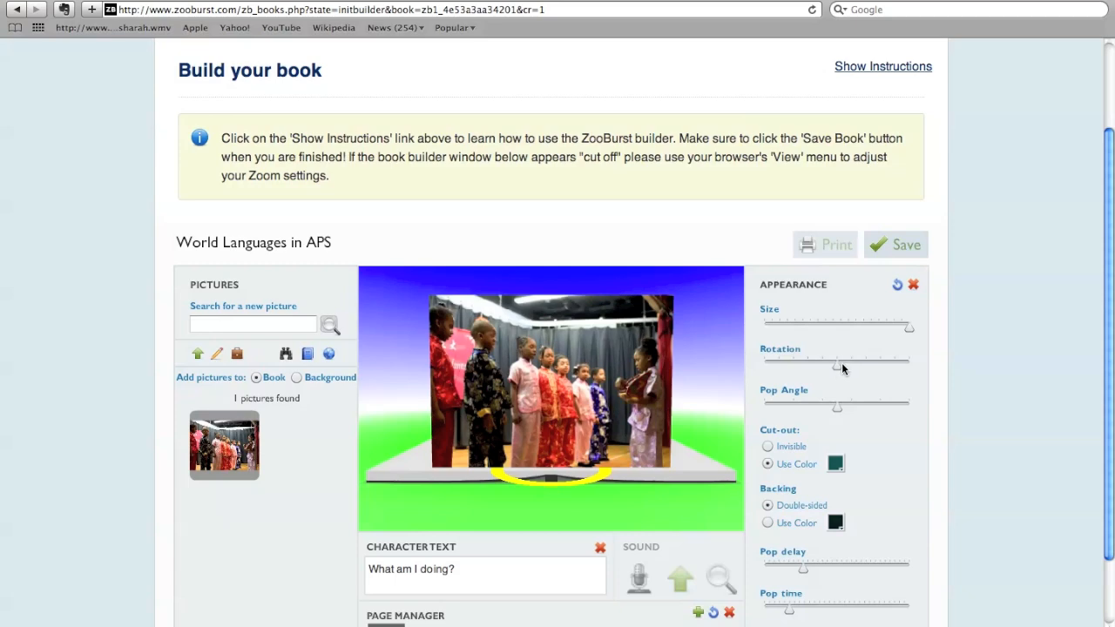
- Try out the page picture's rotation, leave it turned slightly off centre, and increase its pop angle slightly
left_click_drag(836, 367, 756, 369)
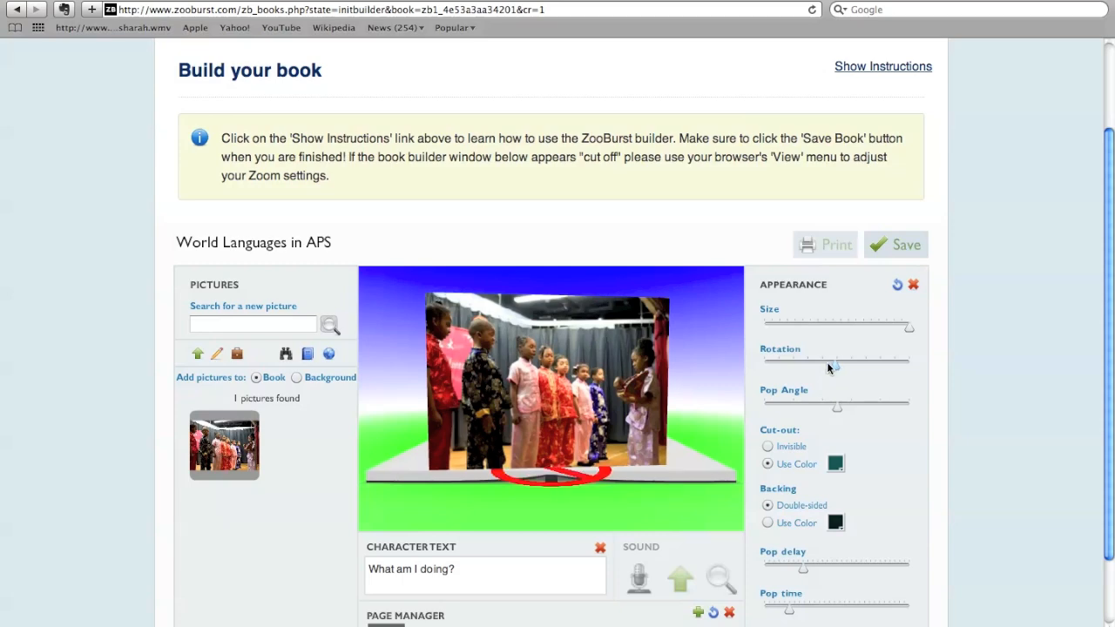
left_click_drag(918, 363, 976, 365)
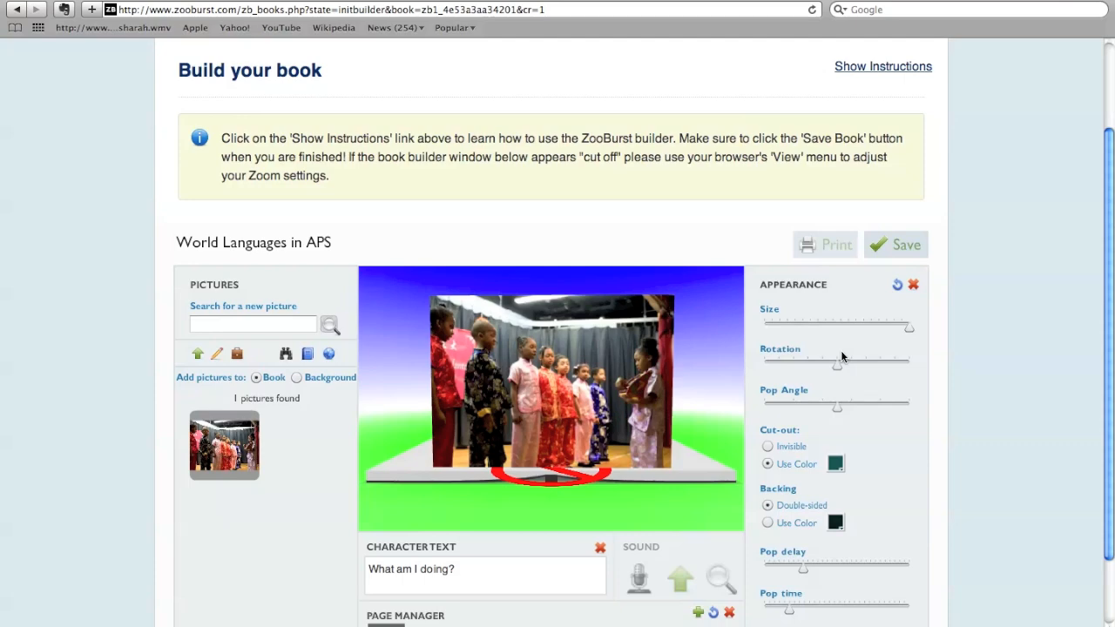
left_click_drag(841, 352, 839, 360)
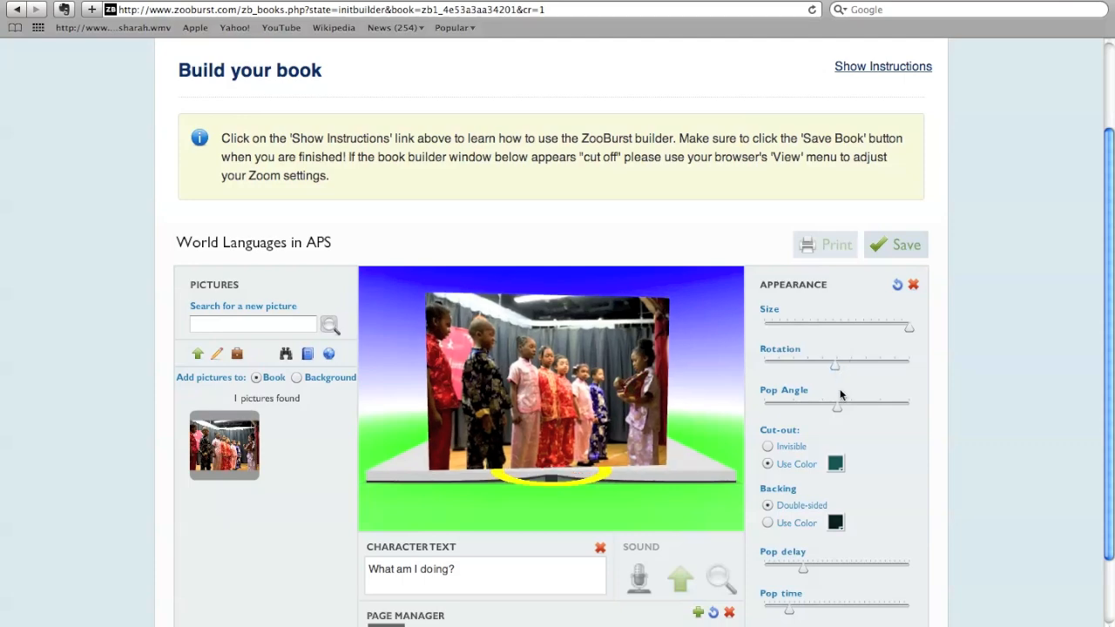
mouse_move(836, 408)
left_mouse_down()
mouse_move(904, 410)
mouse_move(852, 402)
mouse_move(724, 428)
mouse_move(784, 407)
mouse_move(842, 405)
left_mouse_up()
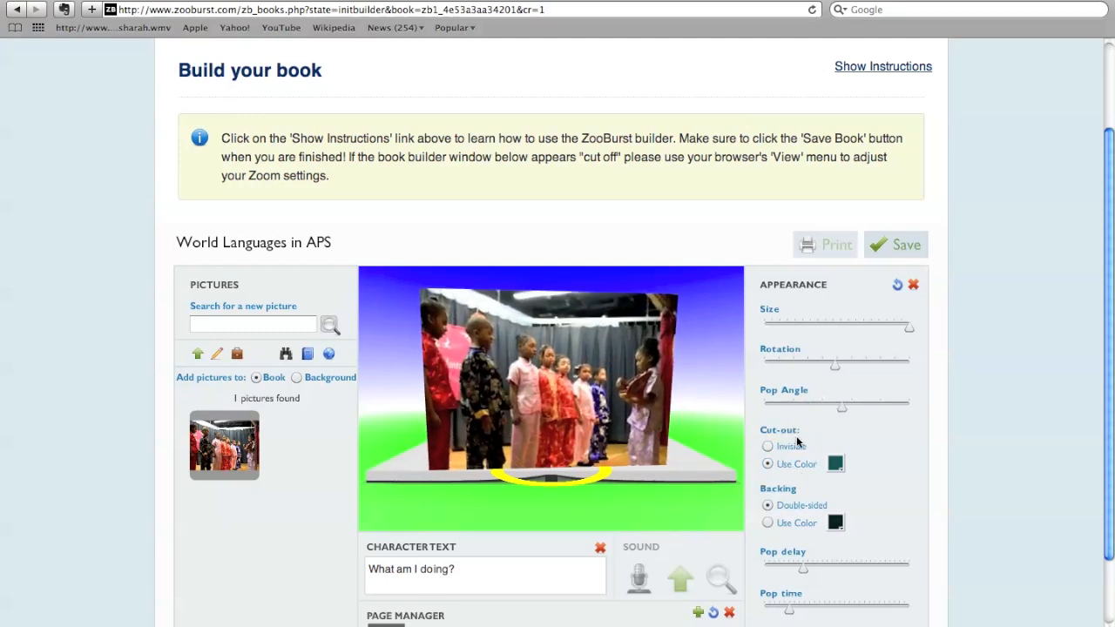
- Make the first page picture's cut-out invisible and add a second page to the book
left_click(767, 447)
scroll(488, 545, "down", 2)
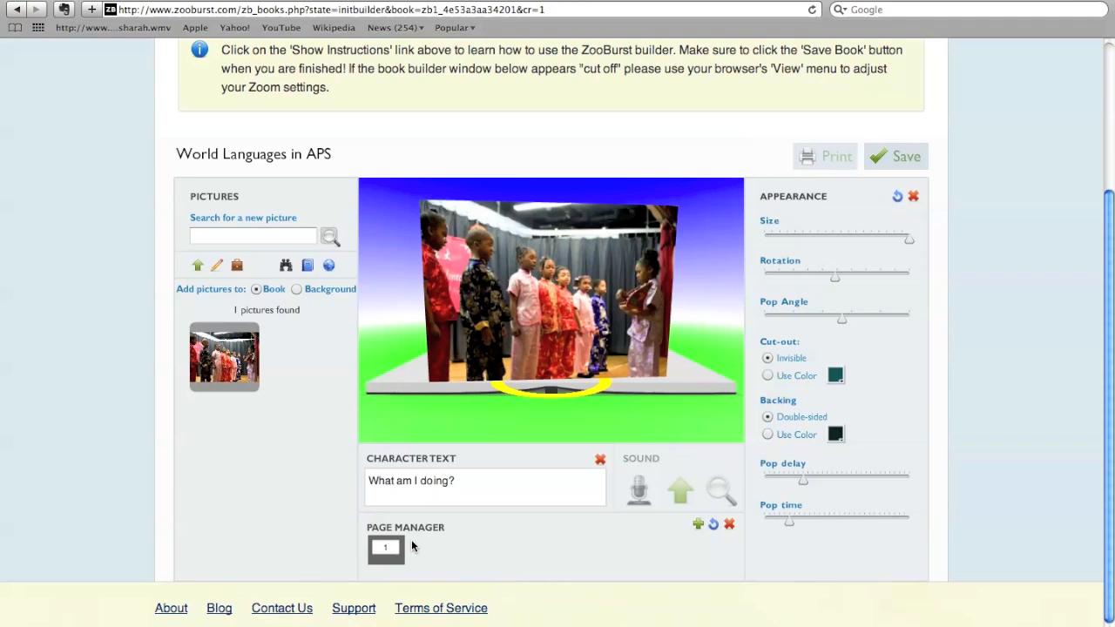
left_click(699, 525)
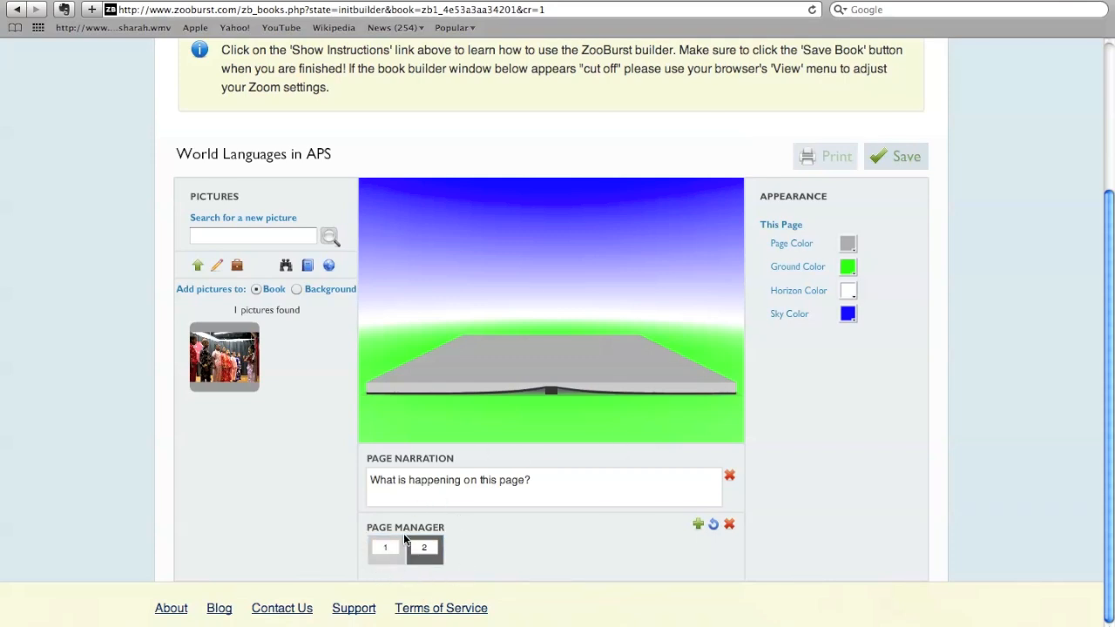
- Replace the second page's placeholder narration with "ESOL Community Meeting" and accept it
left_click(472, 488)
double_click(452, 262)
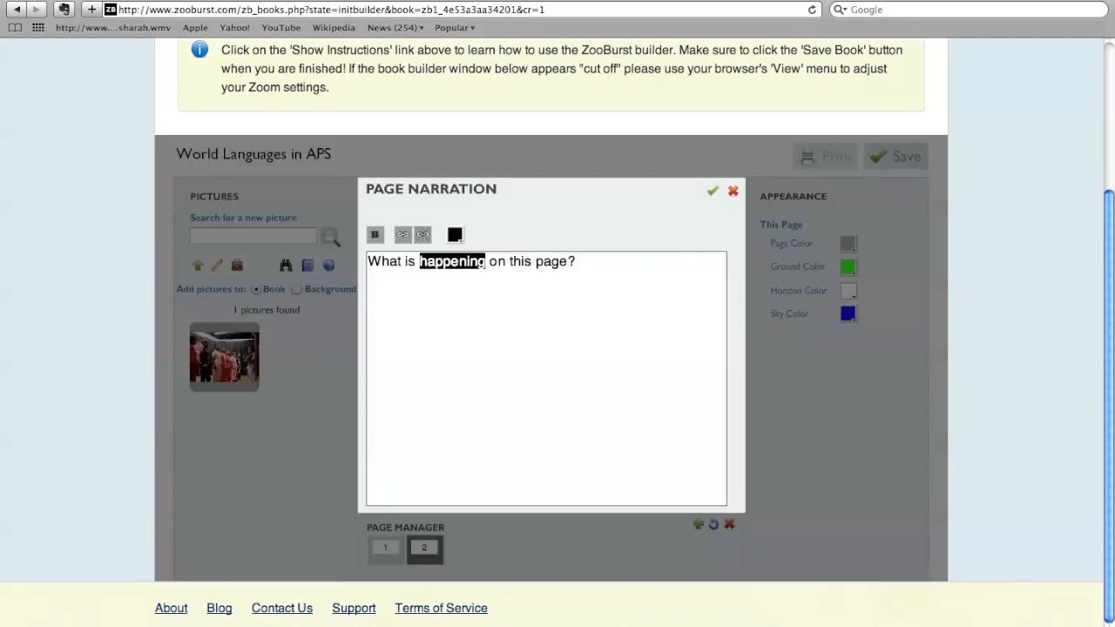
triple_click(482, 263)
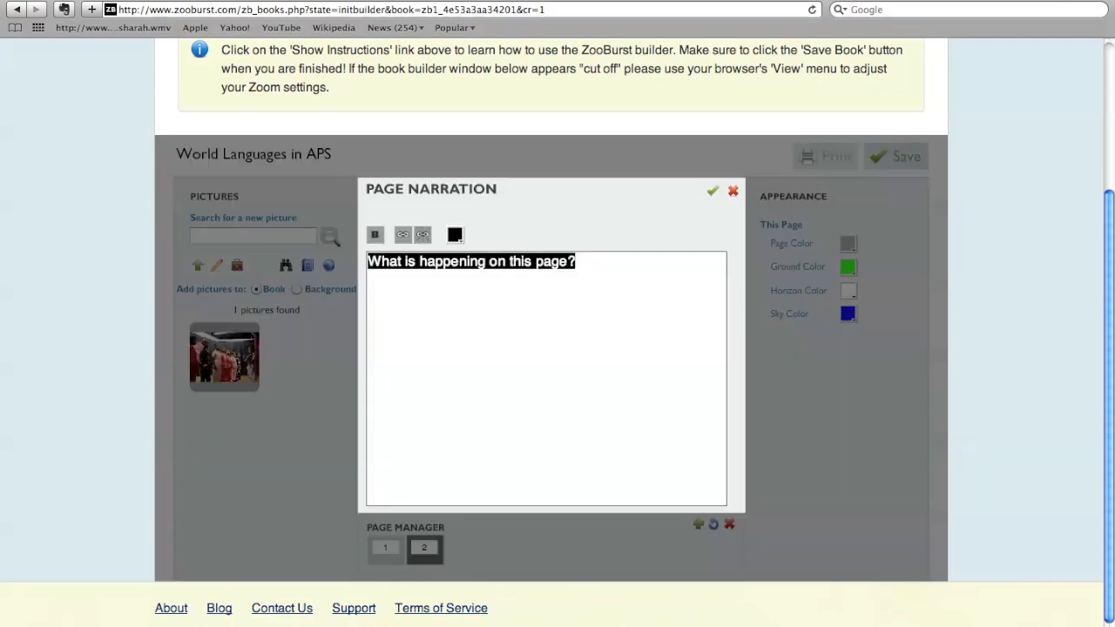
type("ESOL C")
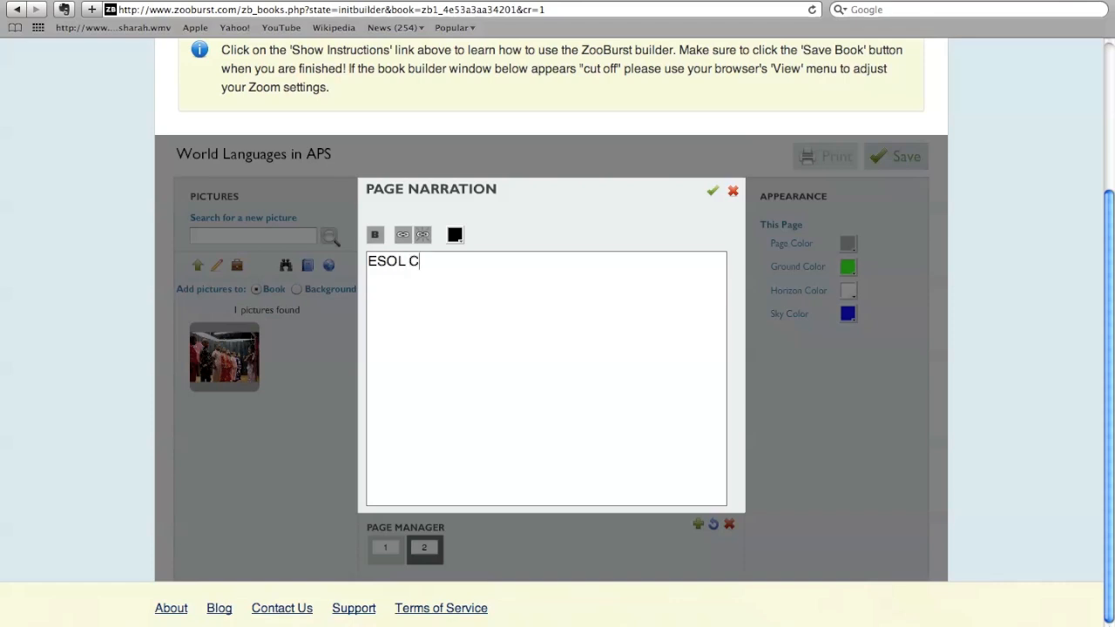
type("ommunity Meeting")
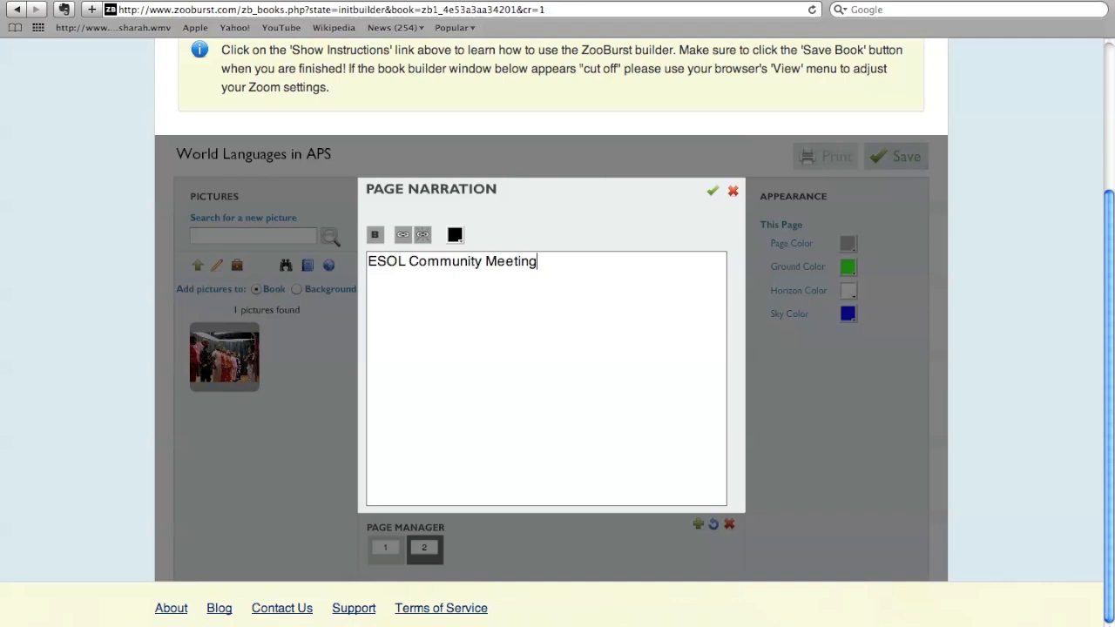
left_click(712, 191)
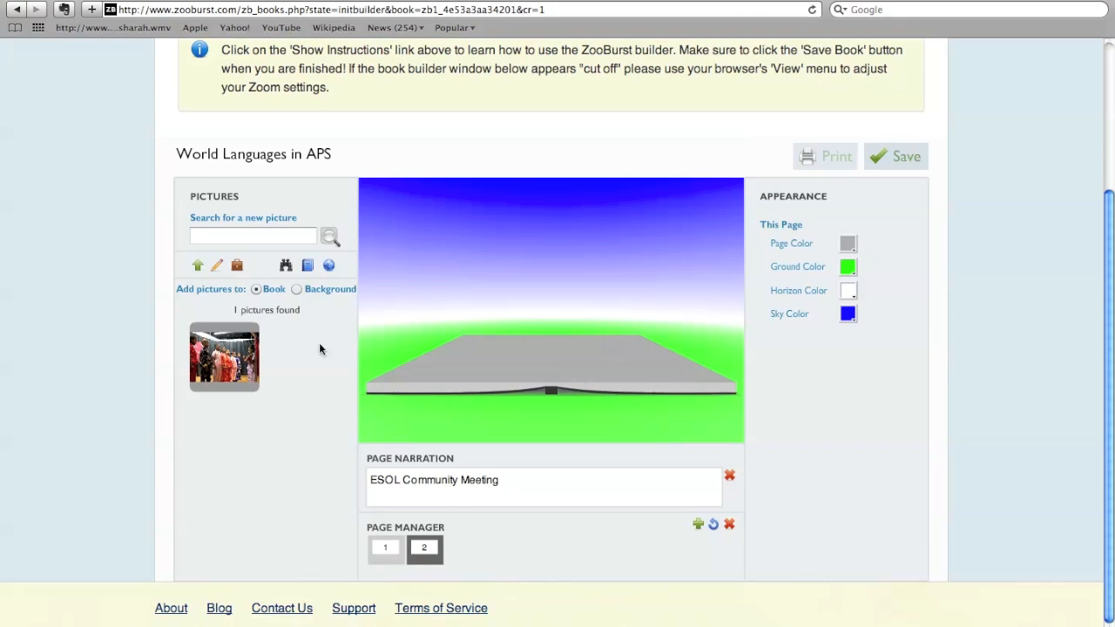
- Upload the picture 091907community_mtg06.JPG from the esol pics folder to the book's pictures
left_click(197, 266)
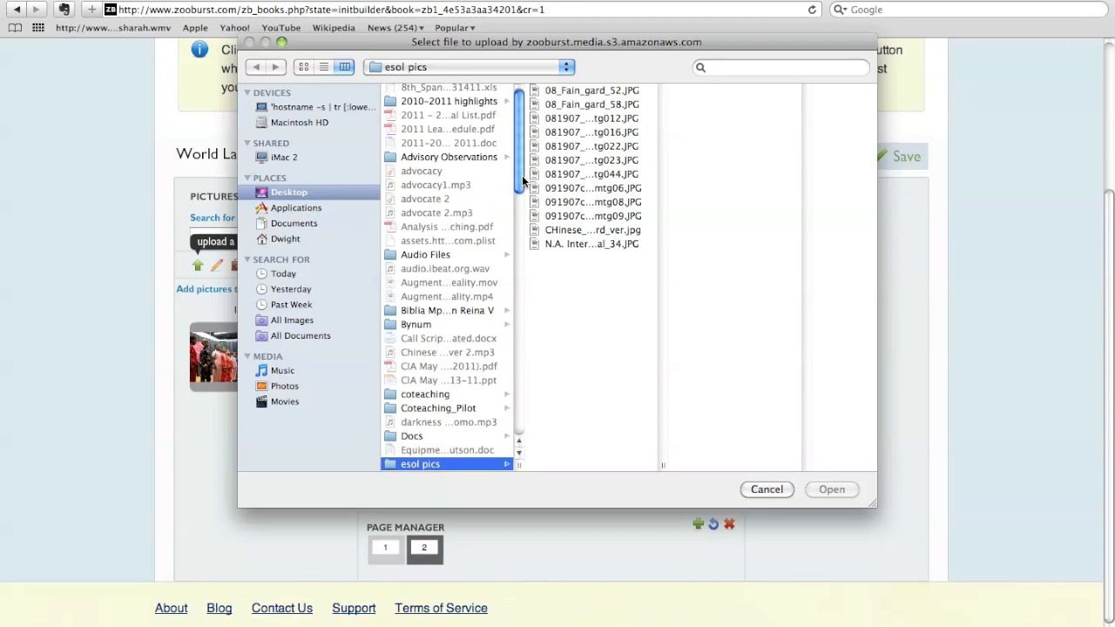
left_click(590, 148)
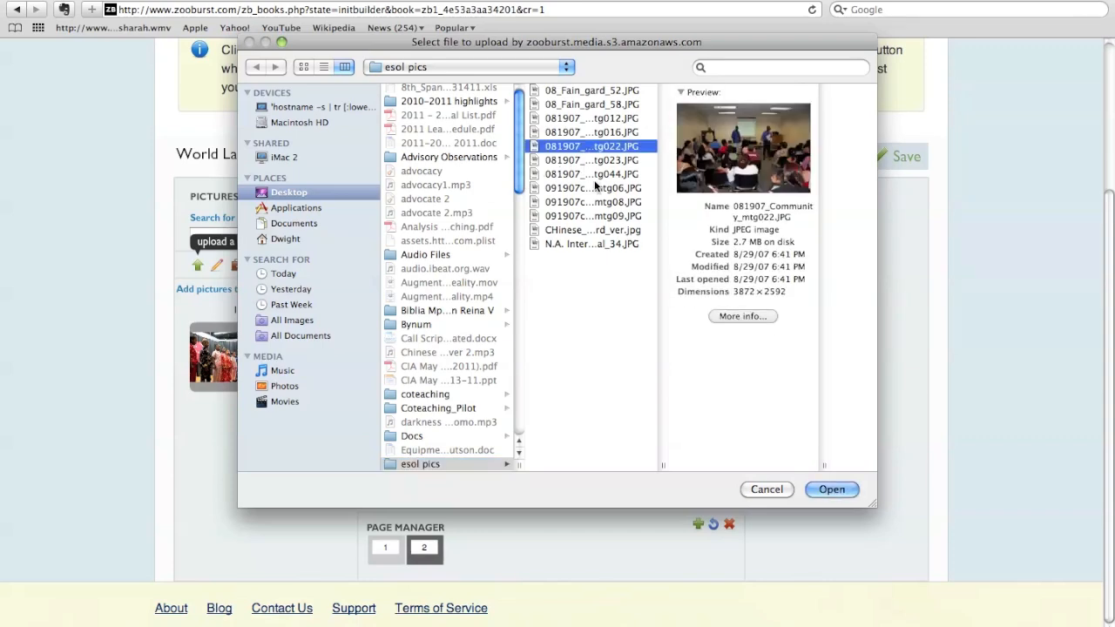
left_click(596, 188)
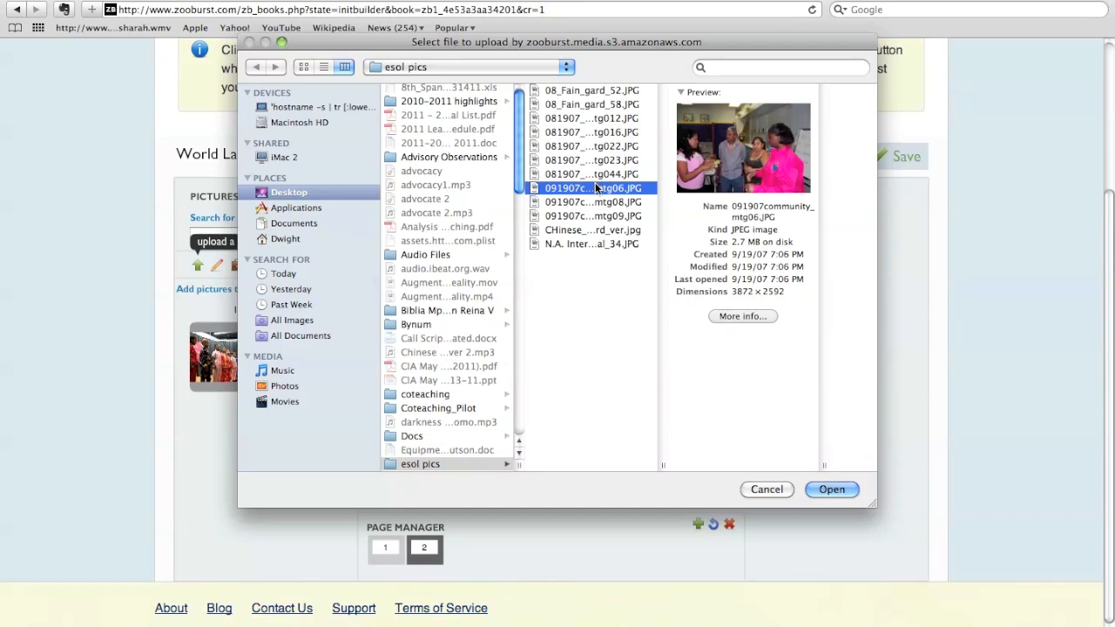
left_click(828, 491)
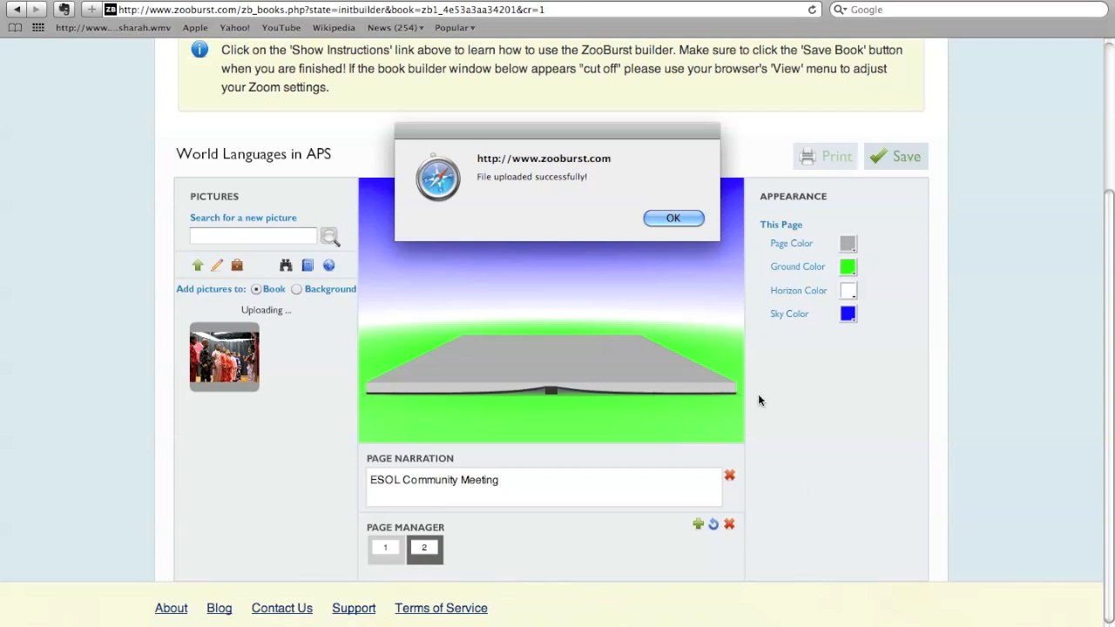
left_click(669, 220)
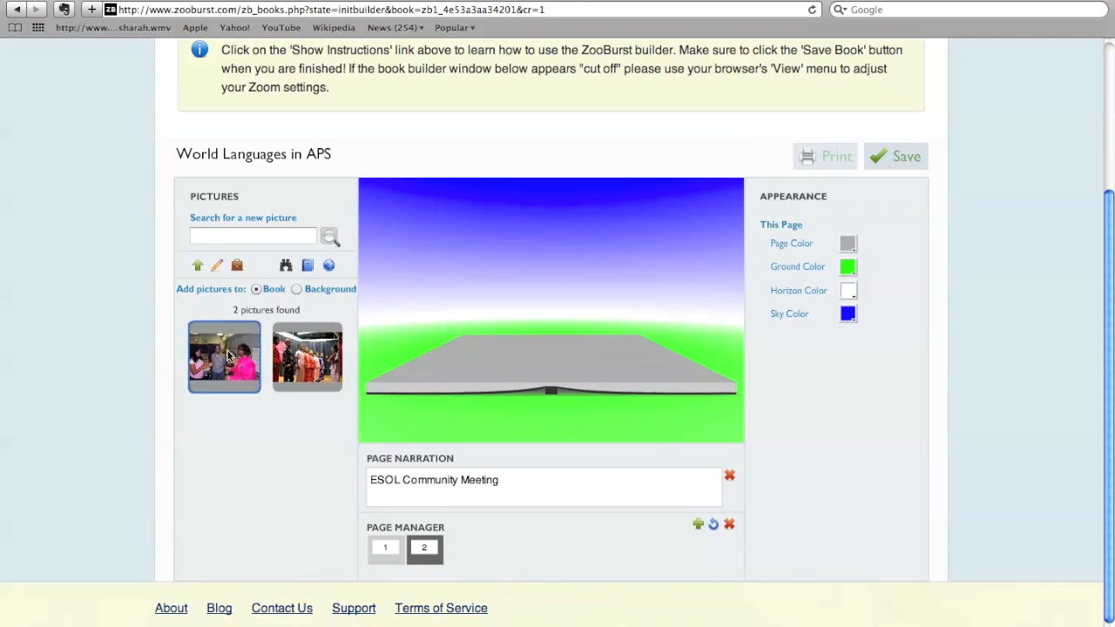
- Add the community meeting picture to the second page and enlarge it to the maximum size
left_click(228, 353)
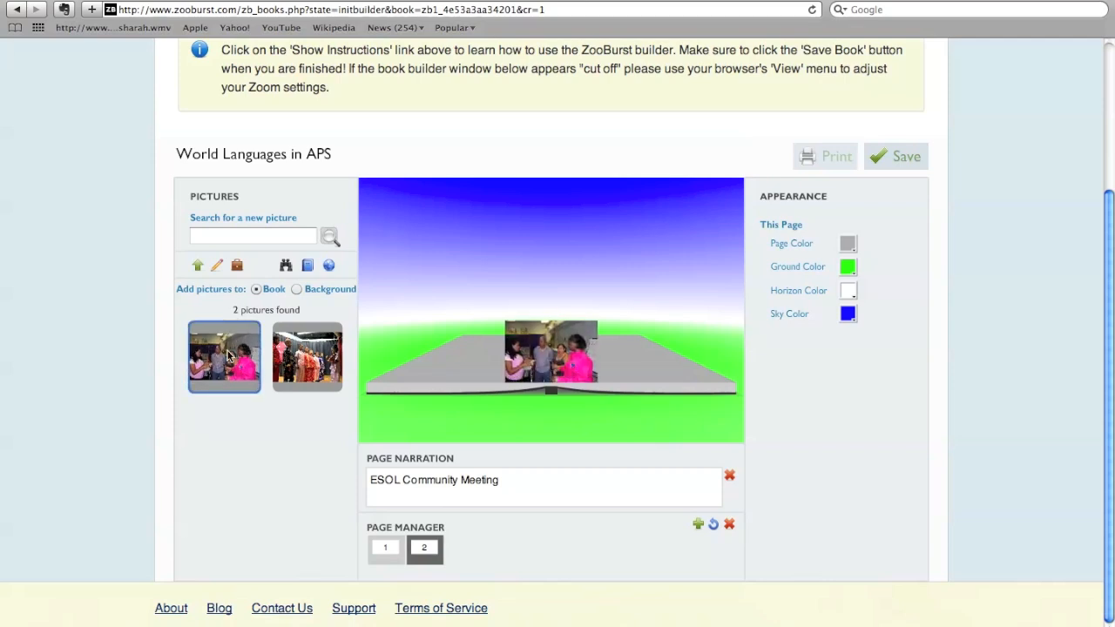
left_click(568, 370)
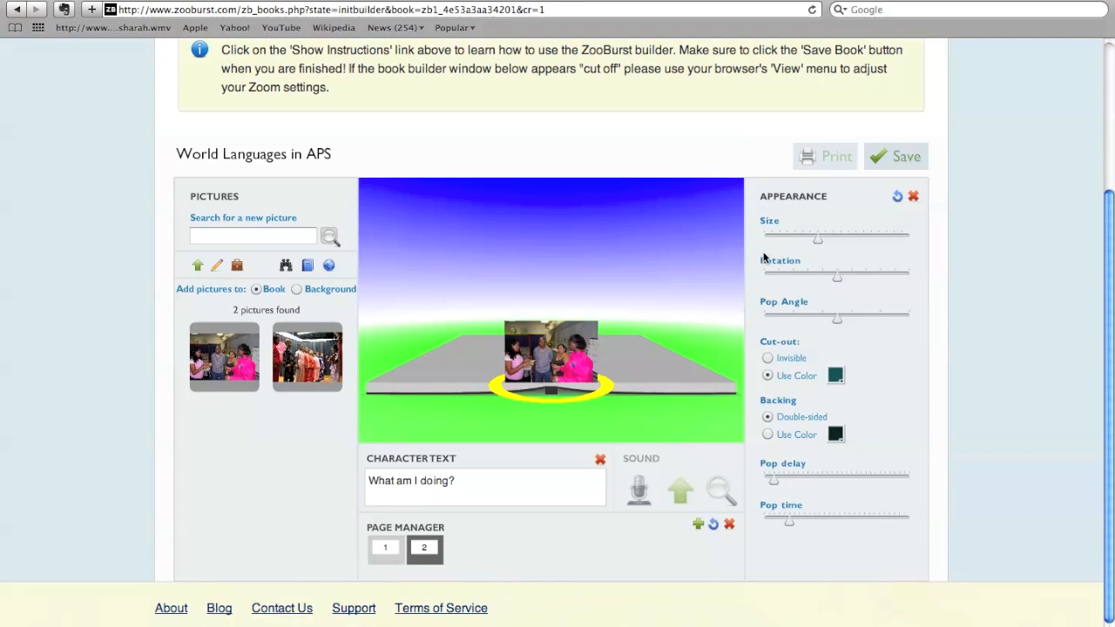
left_click_drag(818, 236, 911, 237)
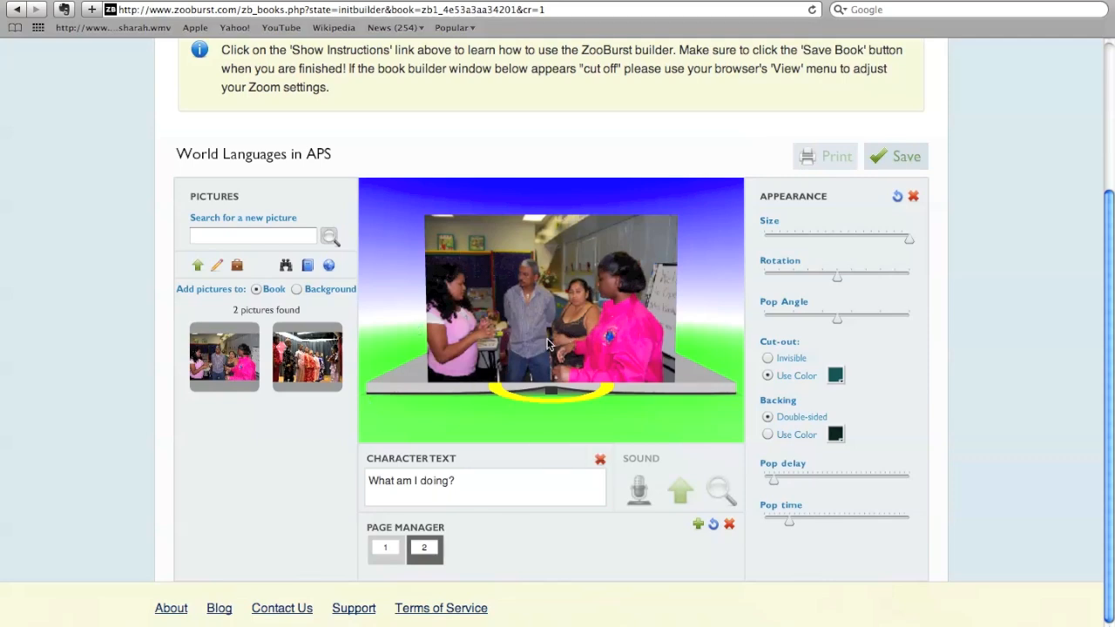
- Set the meeting picture's speech bubble text to "We are here to support you." and shrink the picture to about the middle of the size range
double_click(410, 477)
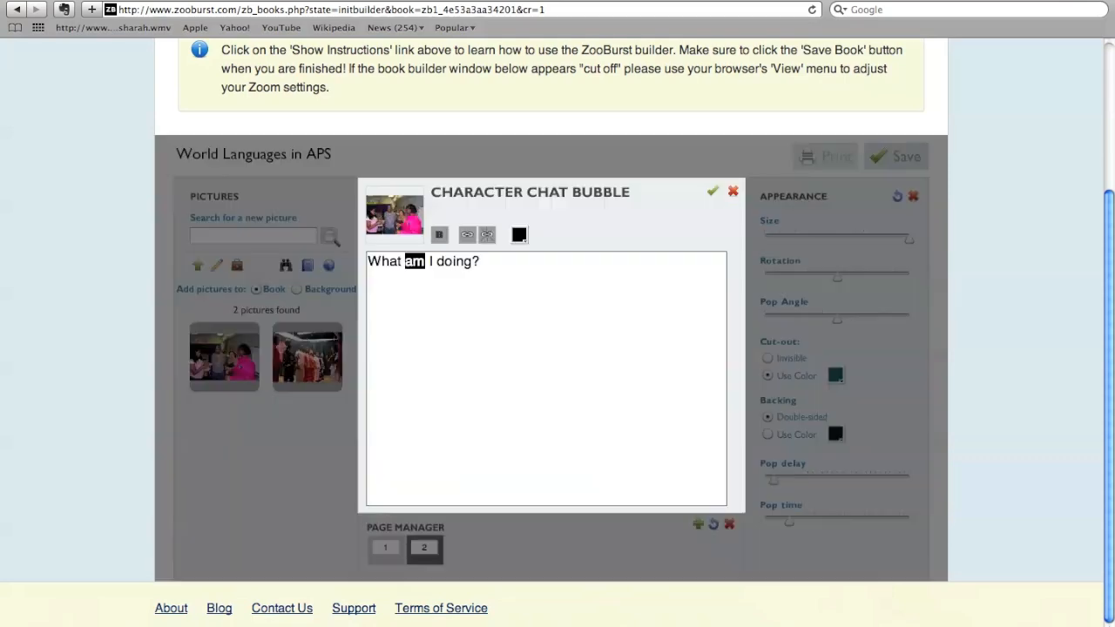
triple_click(433, 261)
type("We")
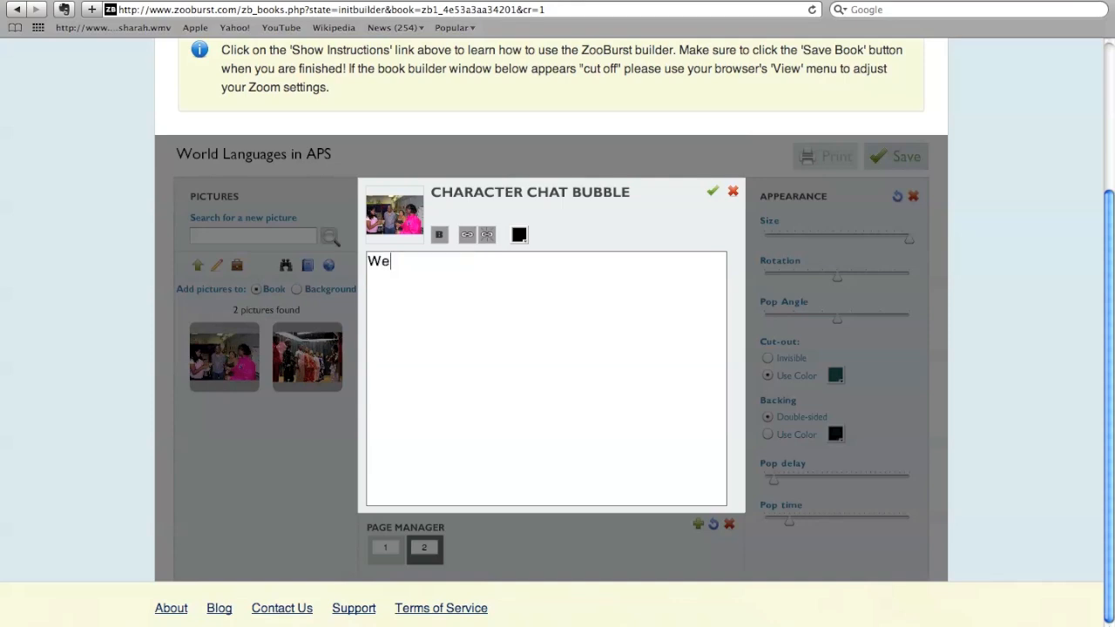
type(" are here to suppo")
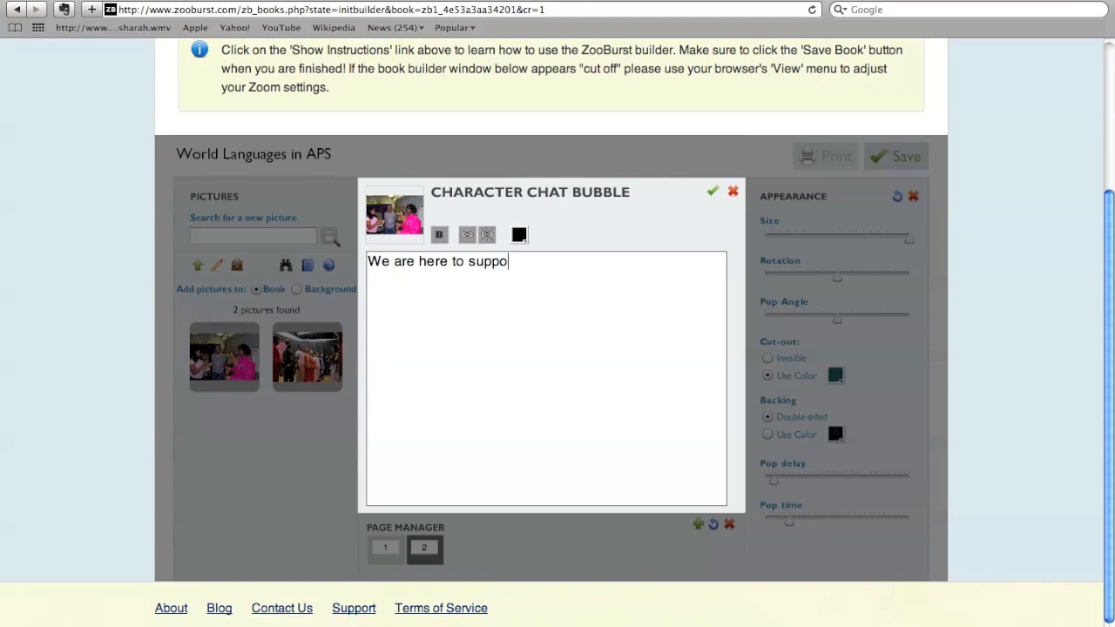
type("rt you.")
left_click(713, 194)
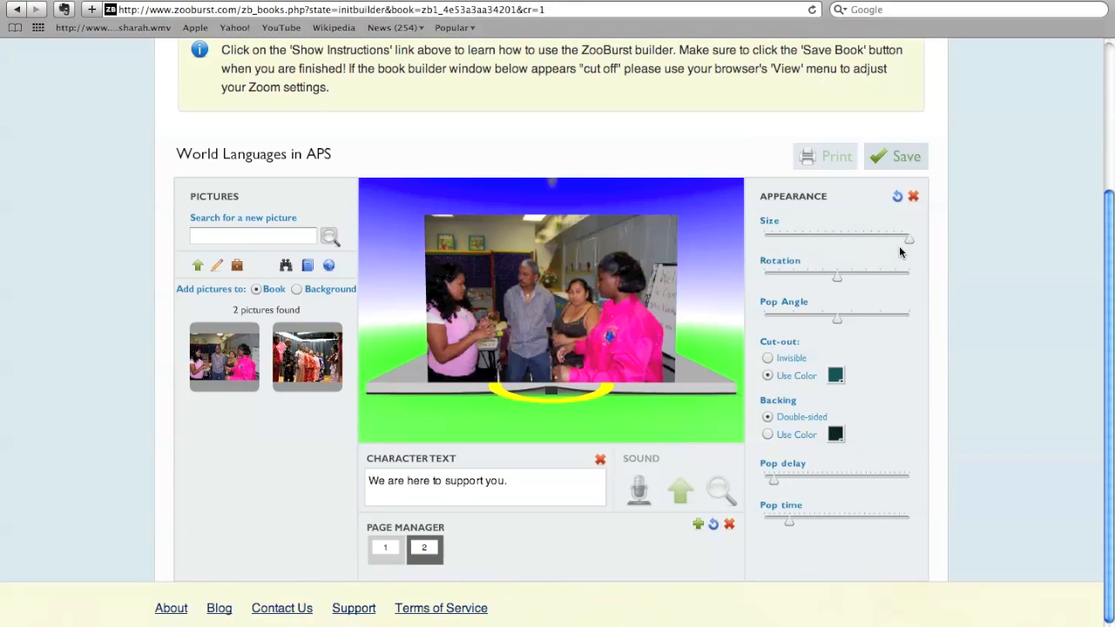
left_click_drag(906, 241, 843, 246)
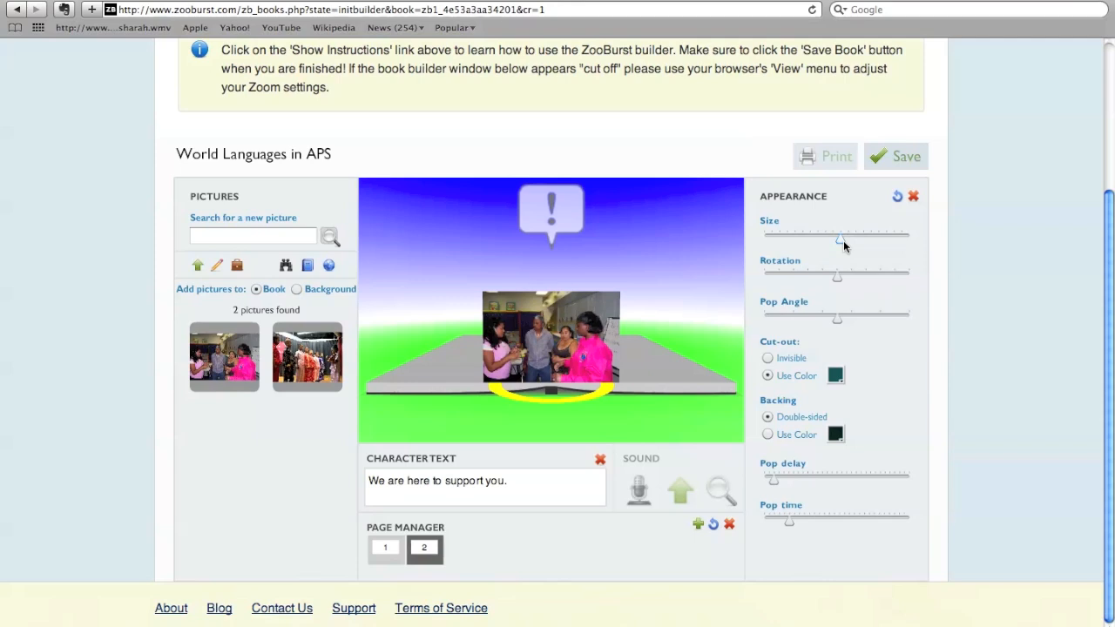
- Add a third page and place the picture of the children in Chinese costumes in its background
left_click(701, 527)
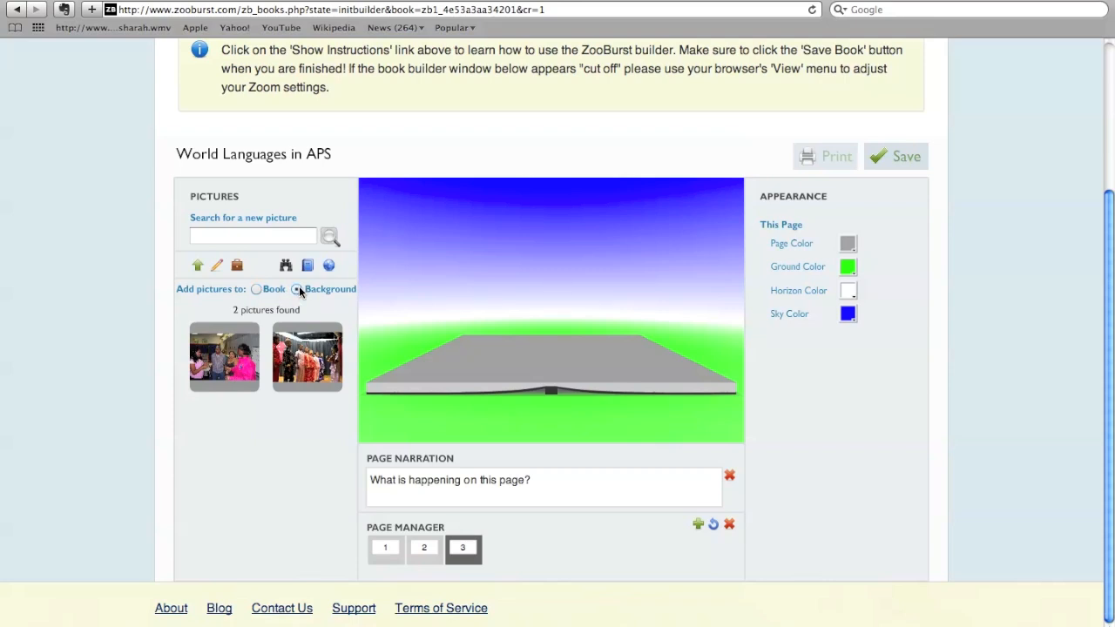
left_click(311, 347)
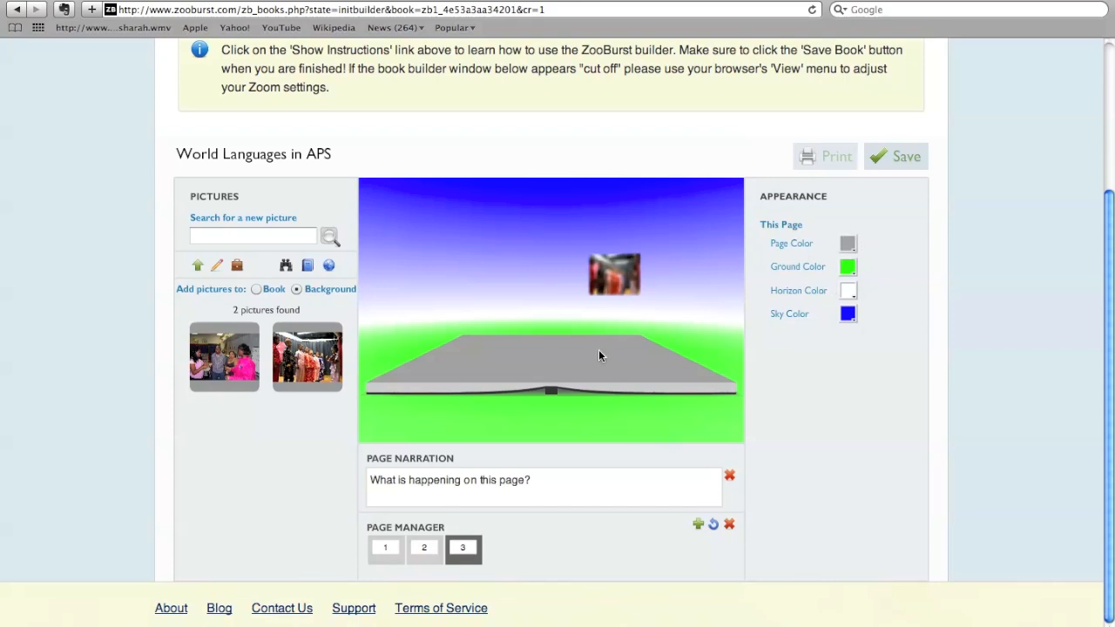
- Recolour the third page with page color #000033, a light green ground and an orange sky
left_click(848, 244)
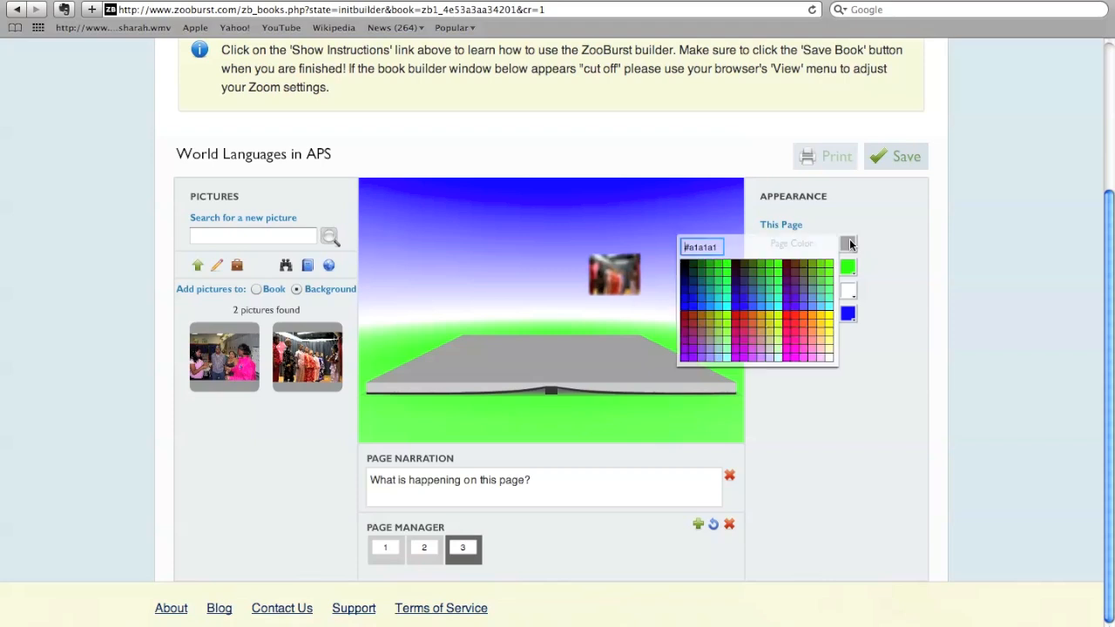
left_click(686, 271)
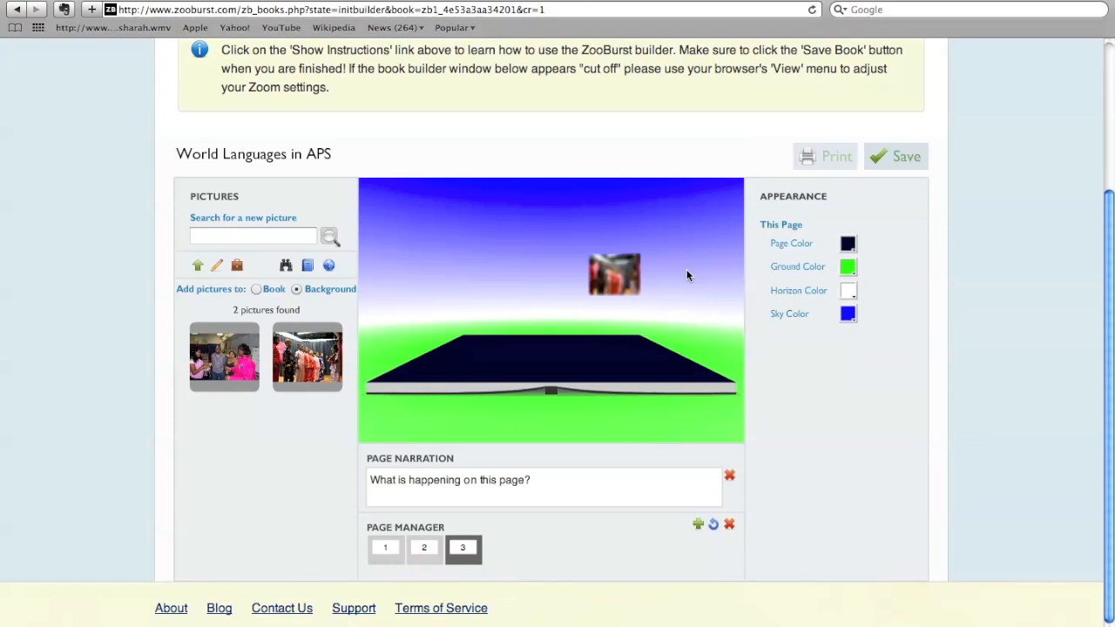
left_click(847, 268)
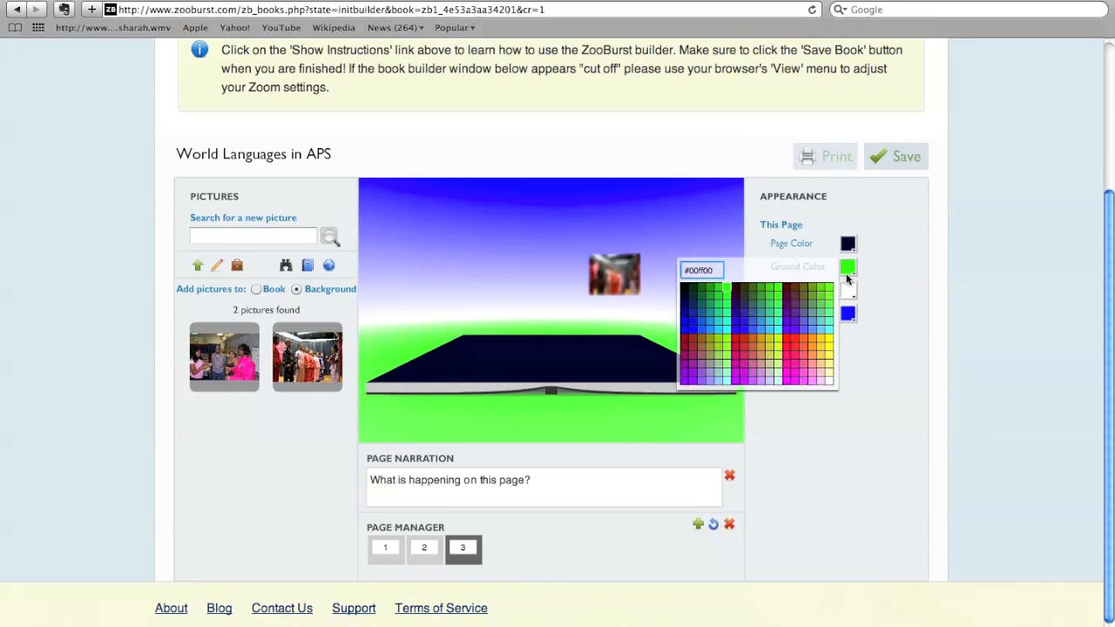
left_click(782, 367)
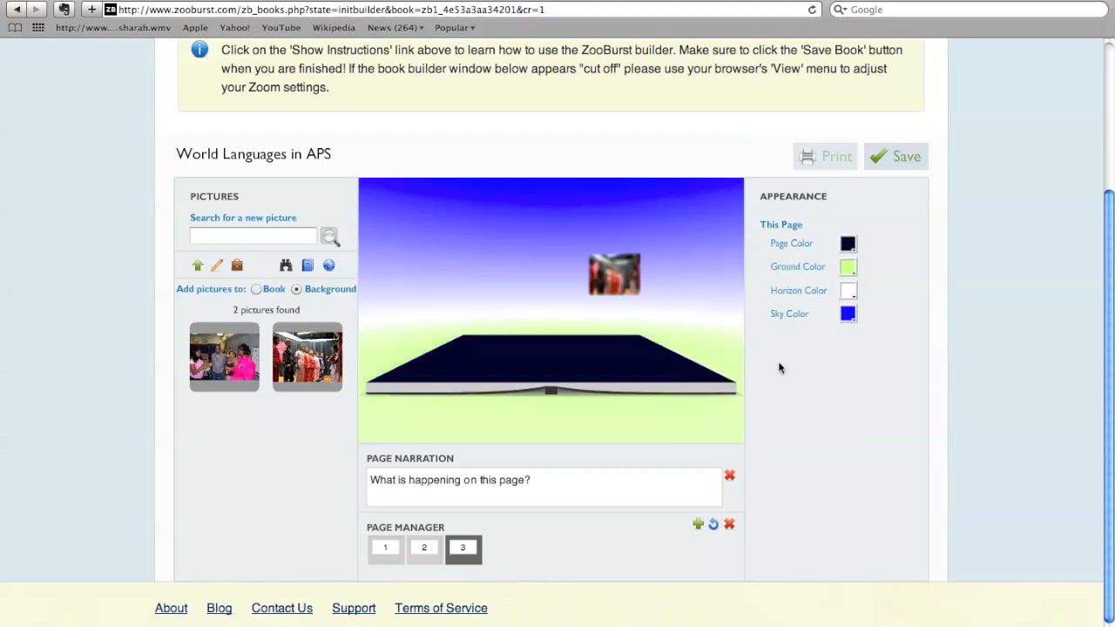
left_click(850, 313)
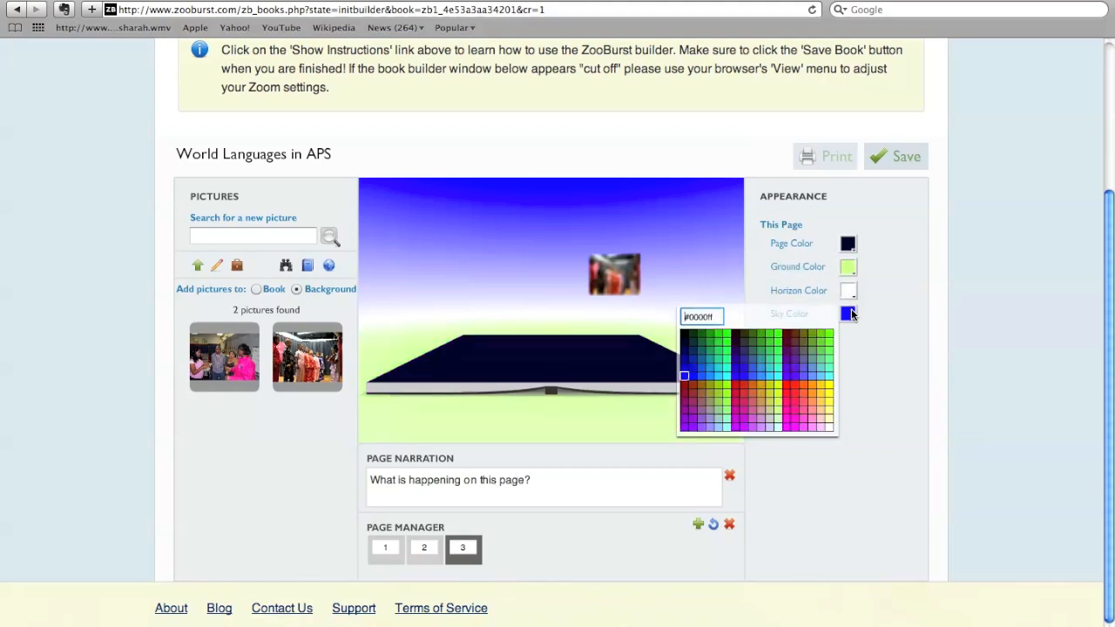
left_click(814, 393)
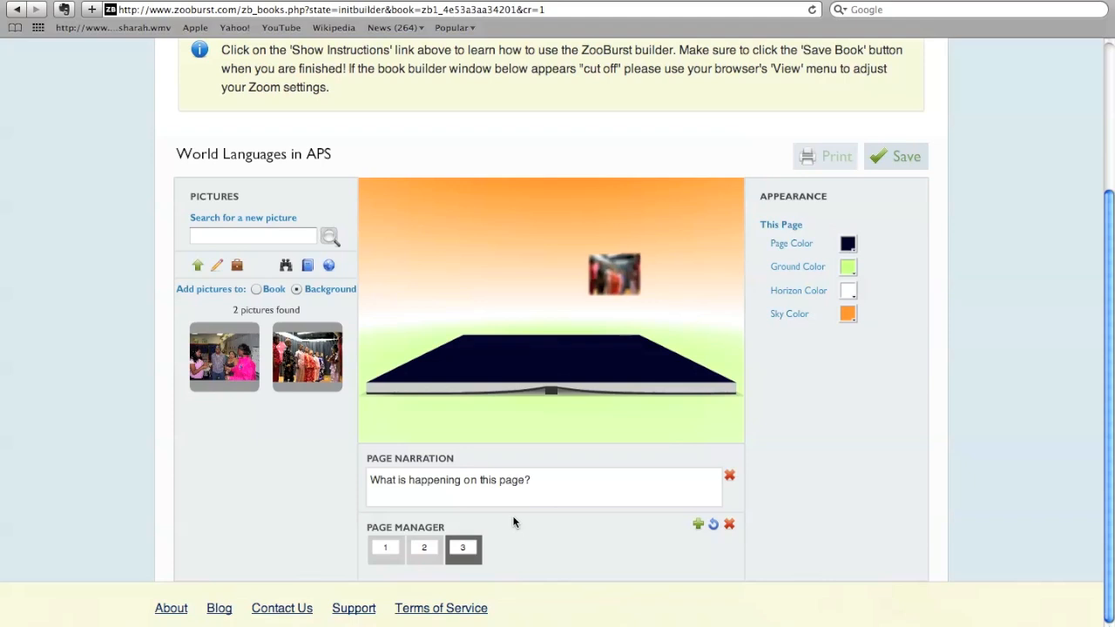
- Add a fourth page and search for new pictures with the term "cat"
left_click(701, 525)
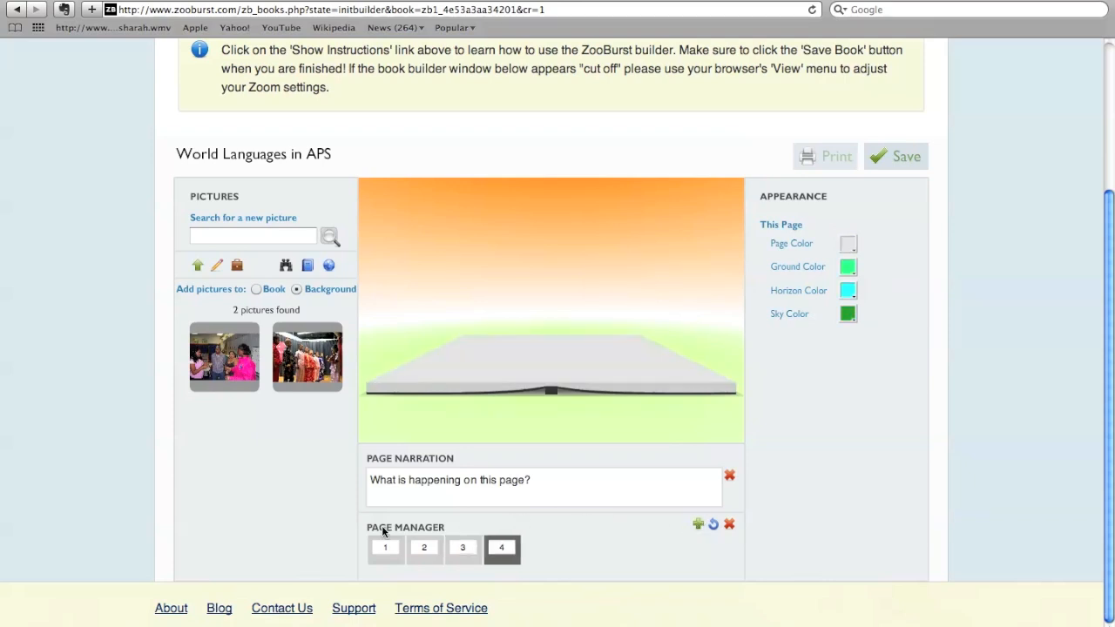
left_click(248, 236)
type("cat")
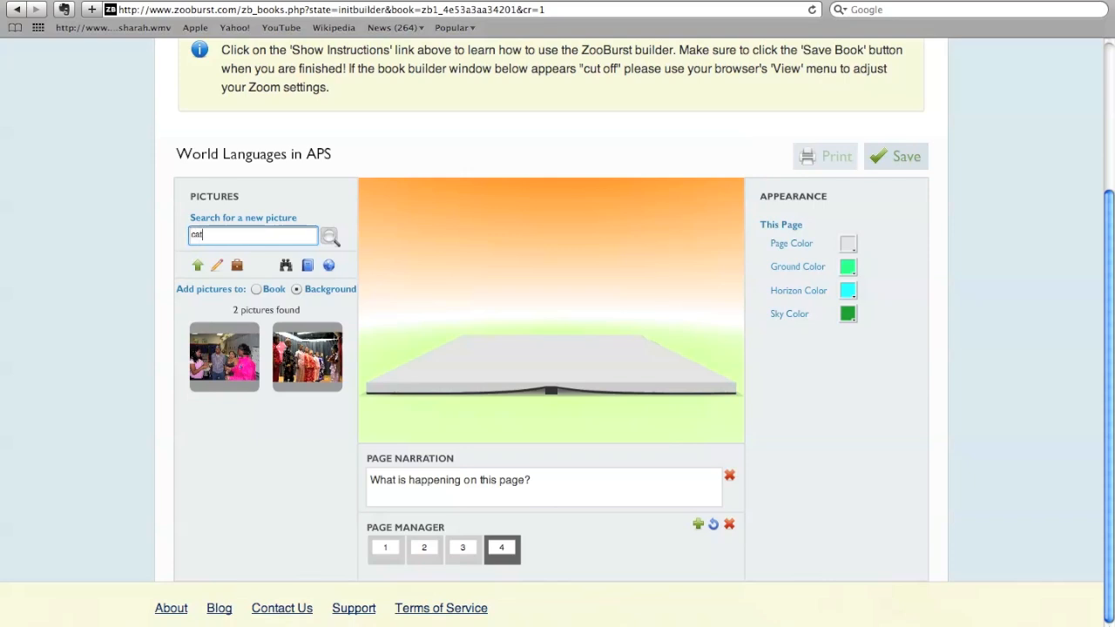
left_click(331, 239)
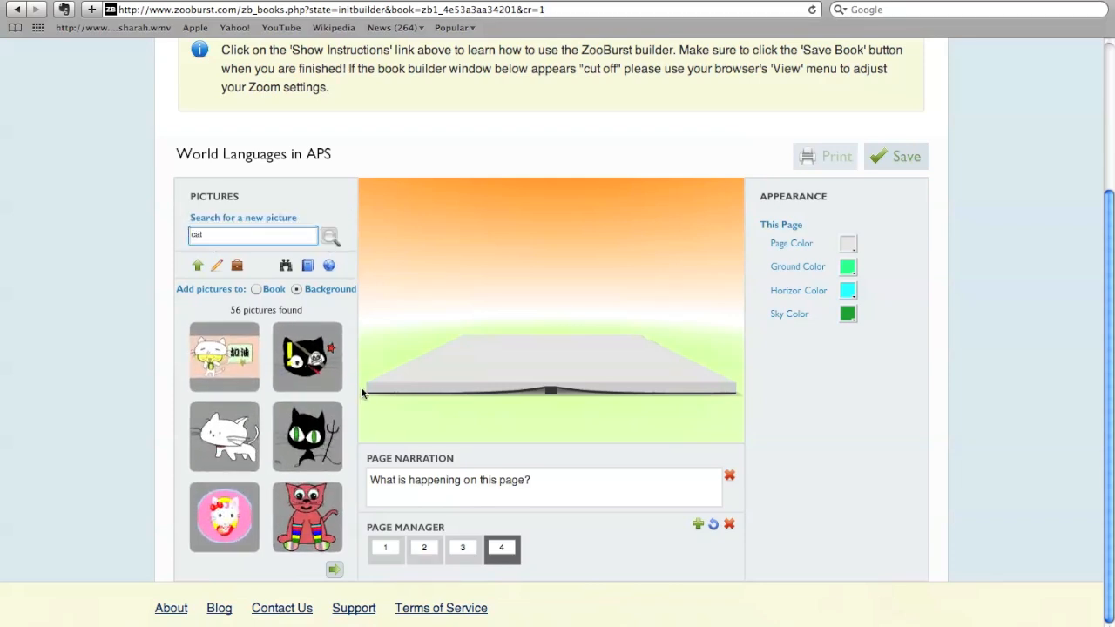
- Add the black cat with the pitchfork to the fourth page as a book picture and enlarge it to roughly three quarters of the size range
left_click(255, 289)
left_click(314, 445)
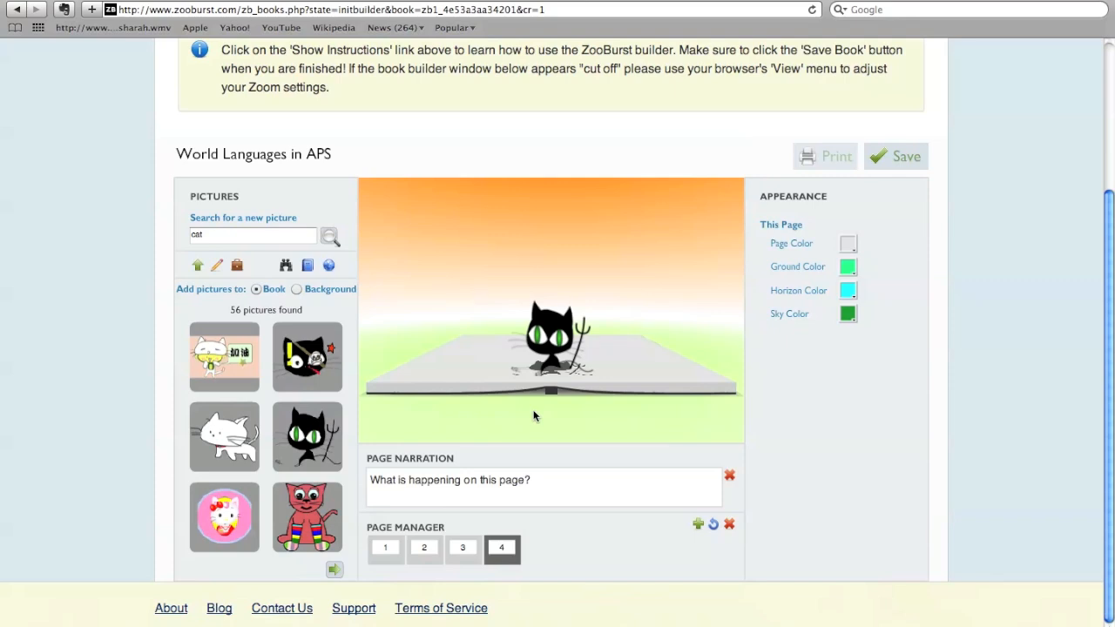
left_click(559, 330)
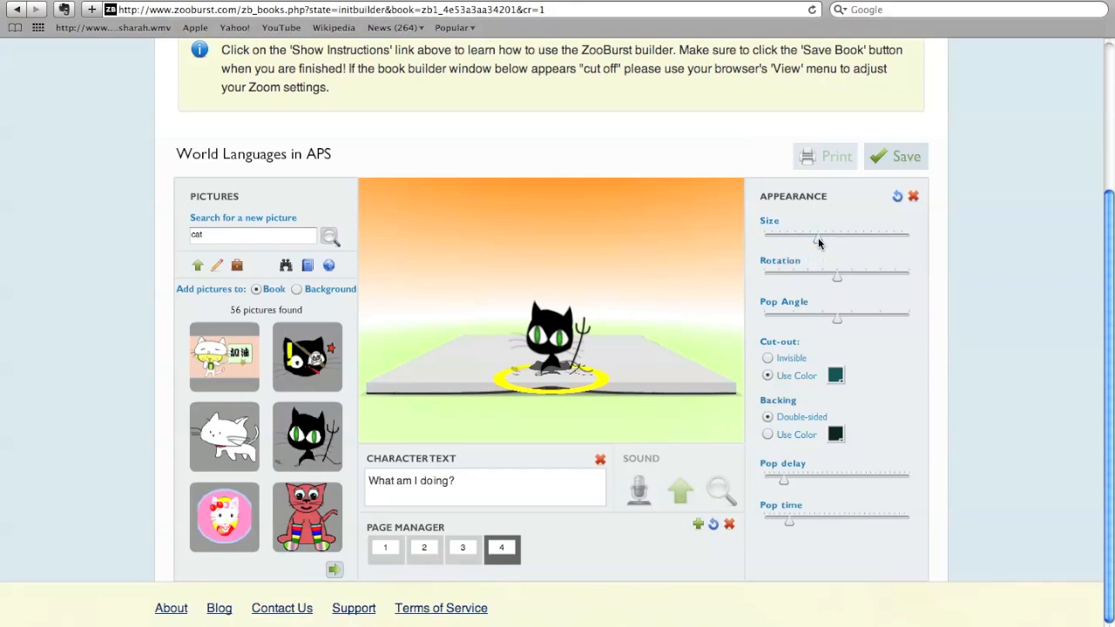
left_click_drag(818, 238, 877, 235)
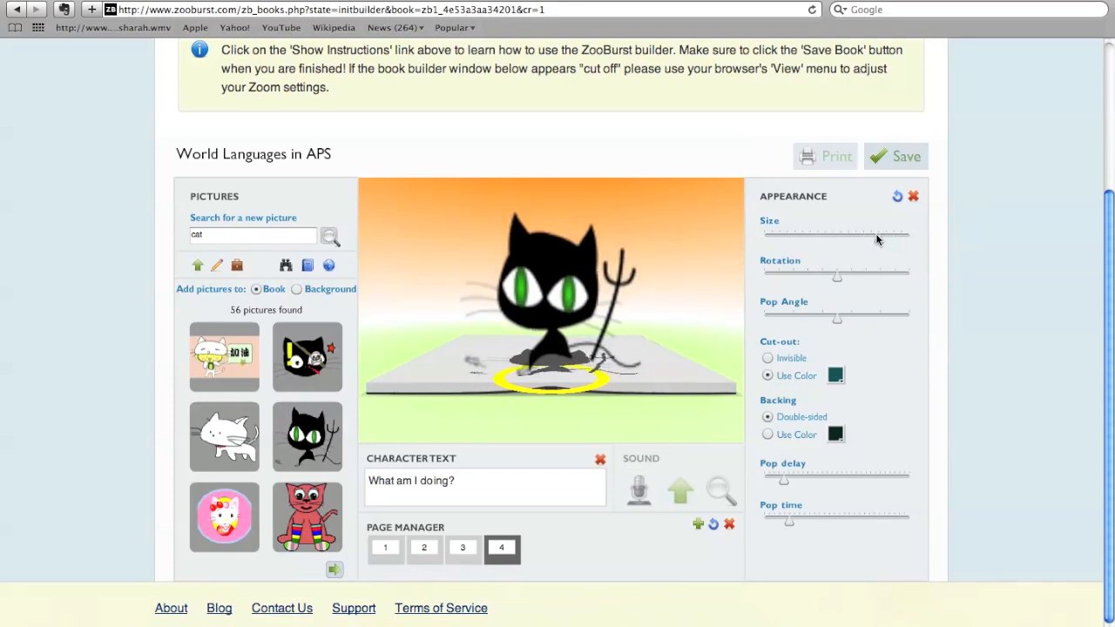
- Set the cat's speech bubble text to "I want milk." and shrink the cat to about the middle of the size range
left_click(420, 478)
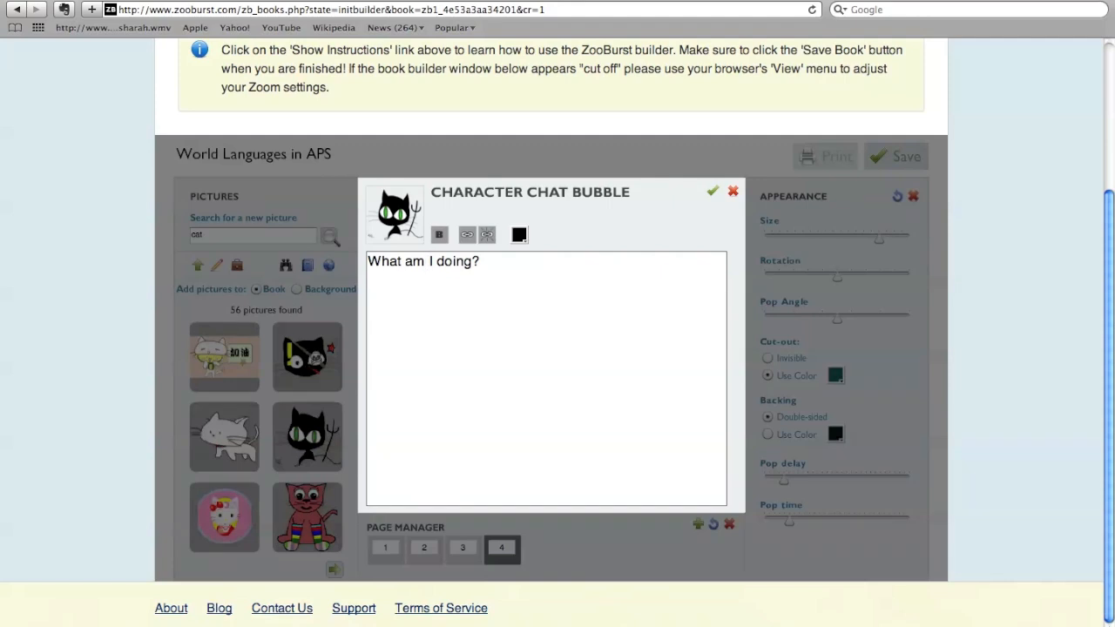
key("super+a")
type("I wa")
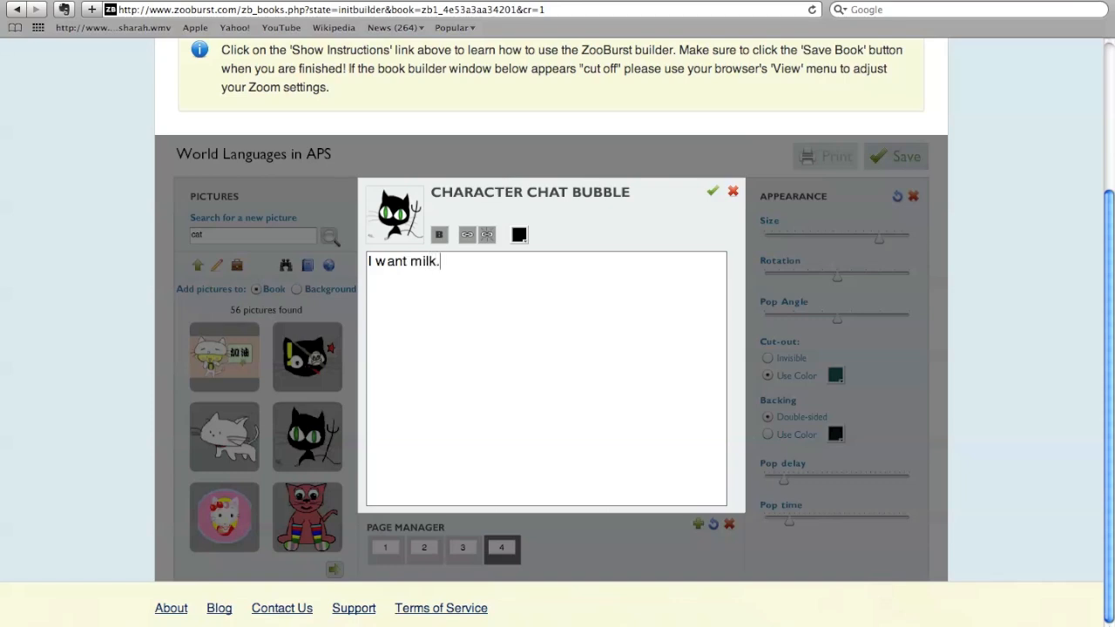
left_click(712, 192)
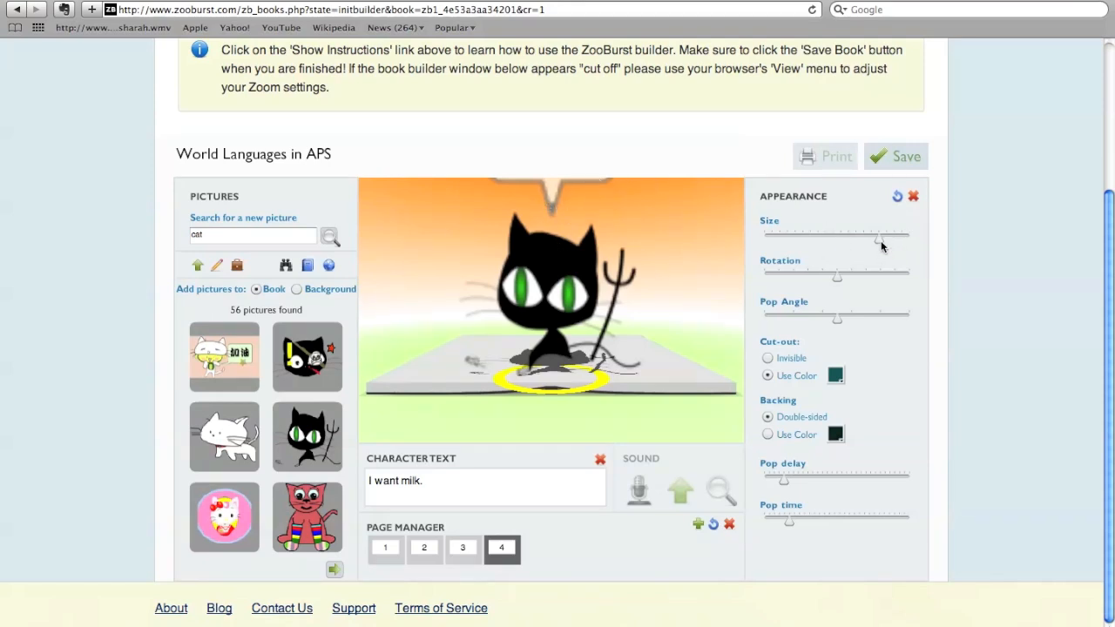
left_click_drag(876, 238, 840, 244)
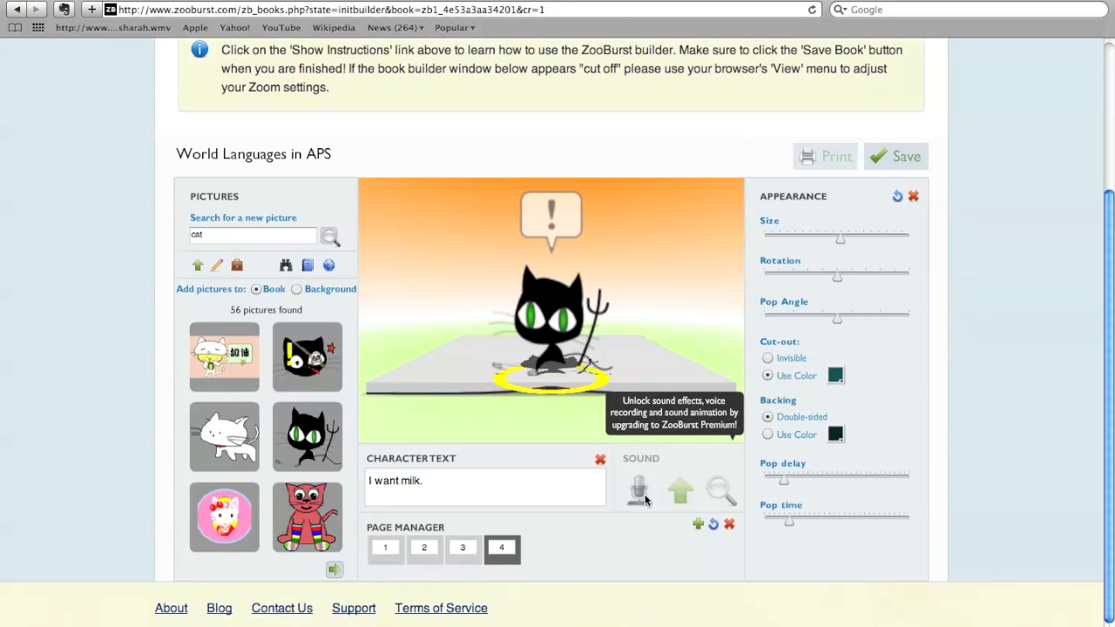
- Look through the uploaded pictures, the clip art library's letter list and the pictures used in this book
left_click(240, 271)
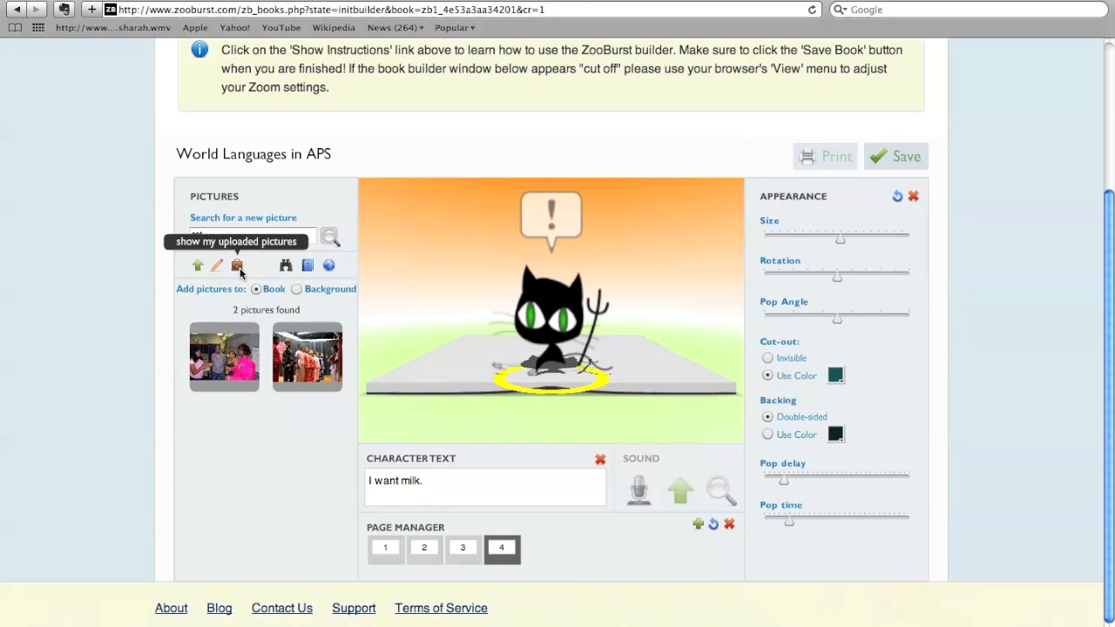
left_click(286, 266)
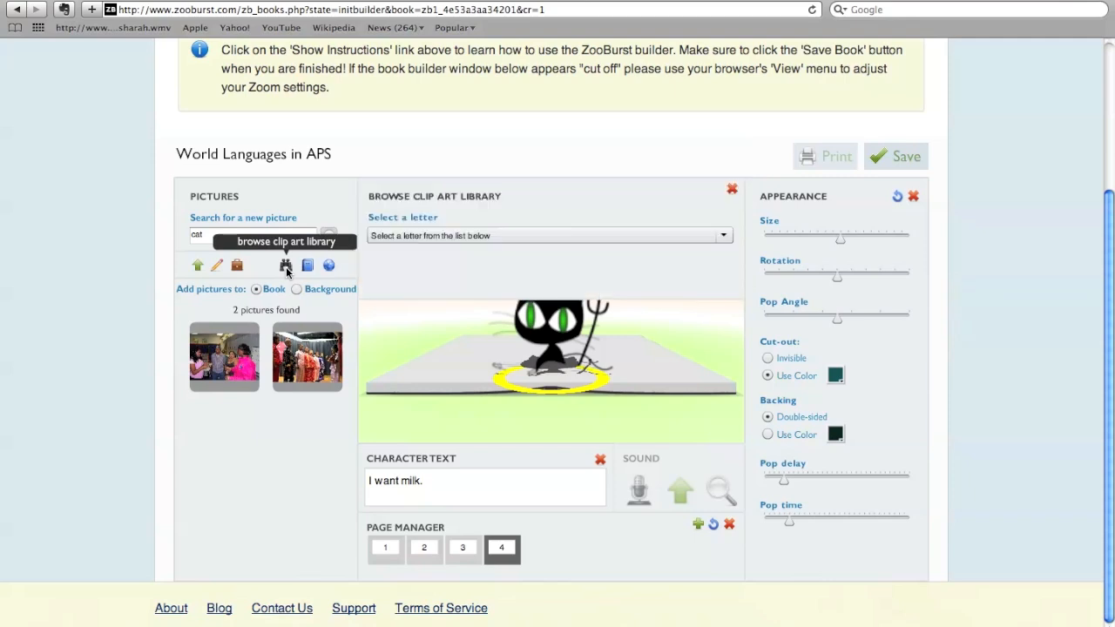
left_click(486, 236)
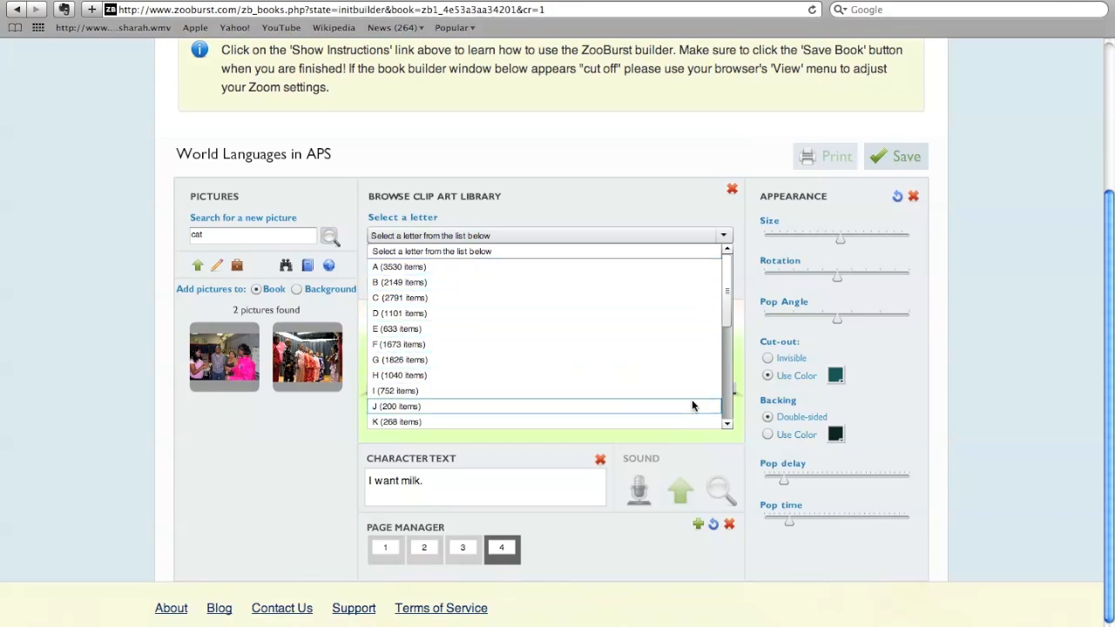
mouse_move(724, 319)
left_mouse_down()
mouse_move(738, 424)
mouse_move(732, 324)
left_mouse_up()
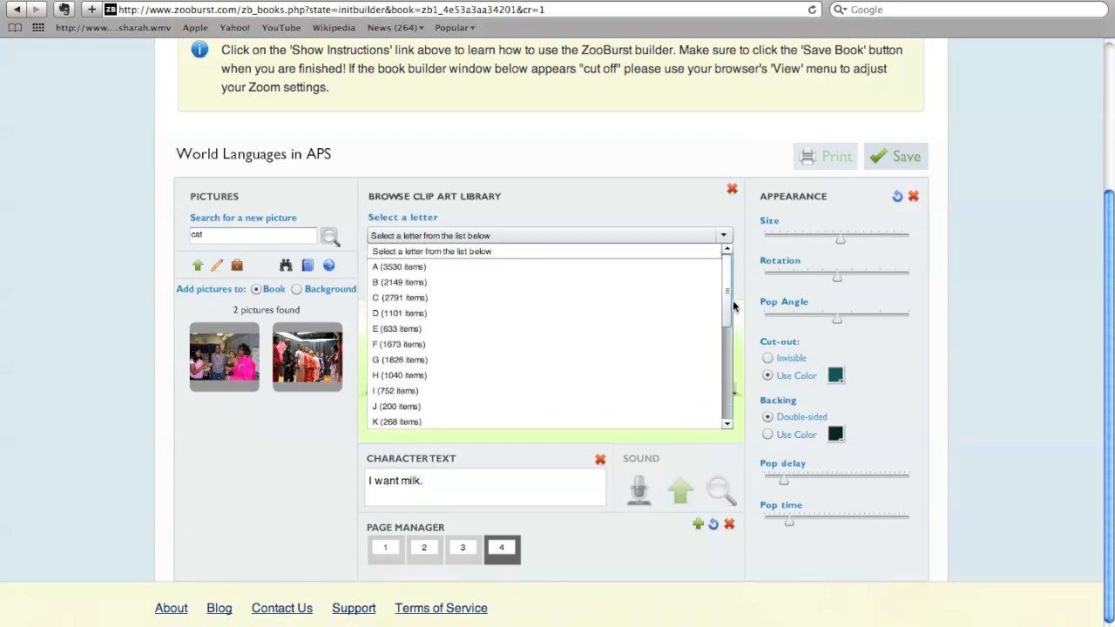
left_click(587, 185)
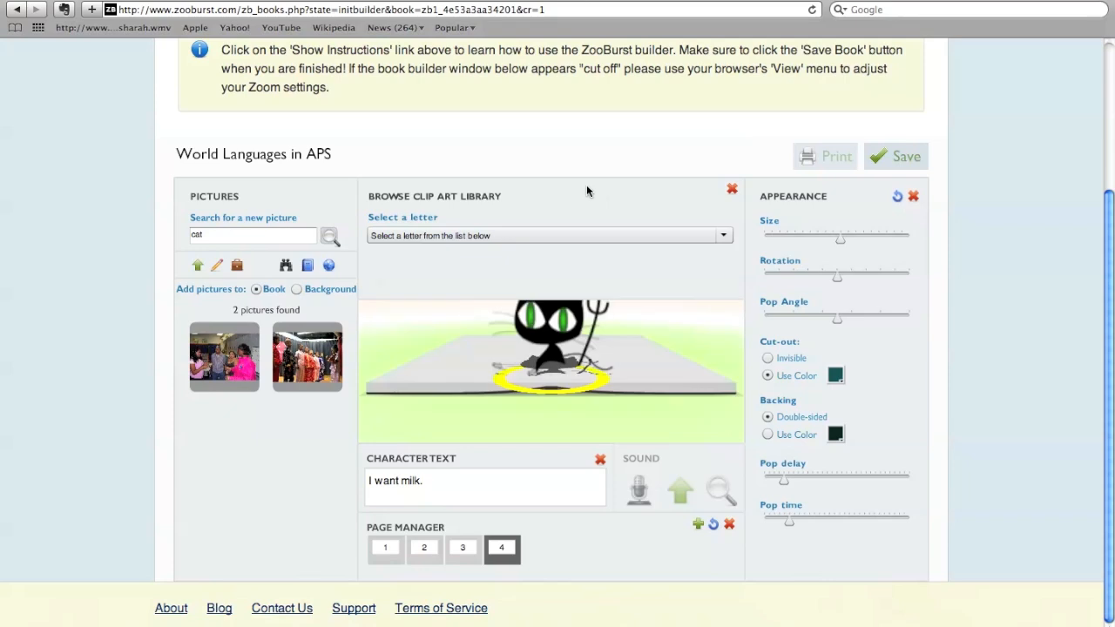
left_click(306, 268)
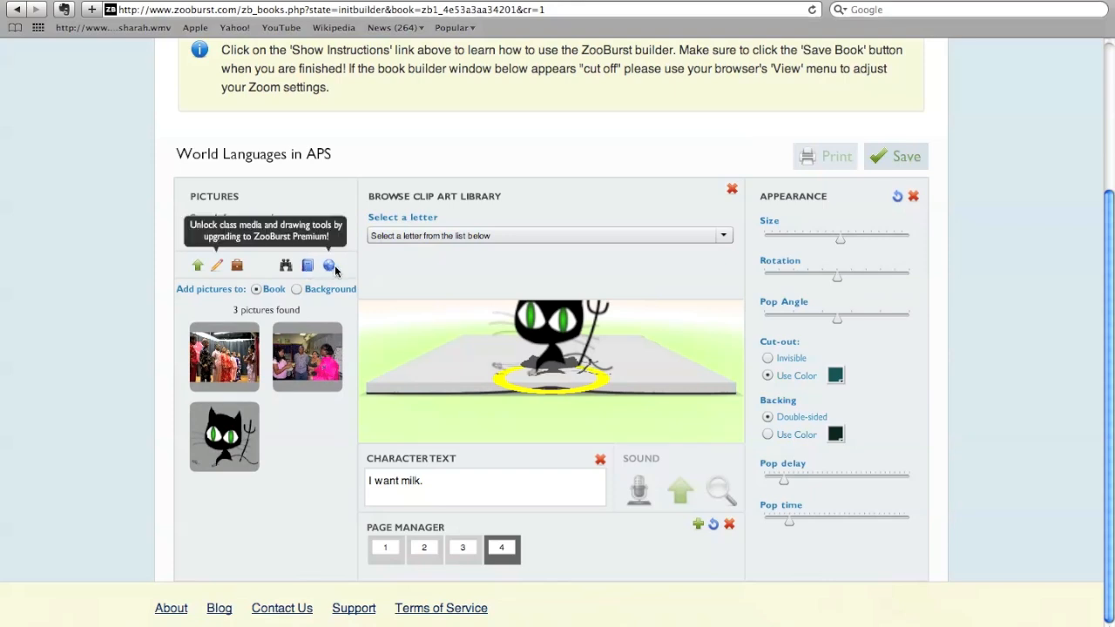
- Save the book and leave the builder for the My Books library, confirming the page exit
scroll(336, 270, "up", 3)
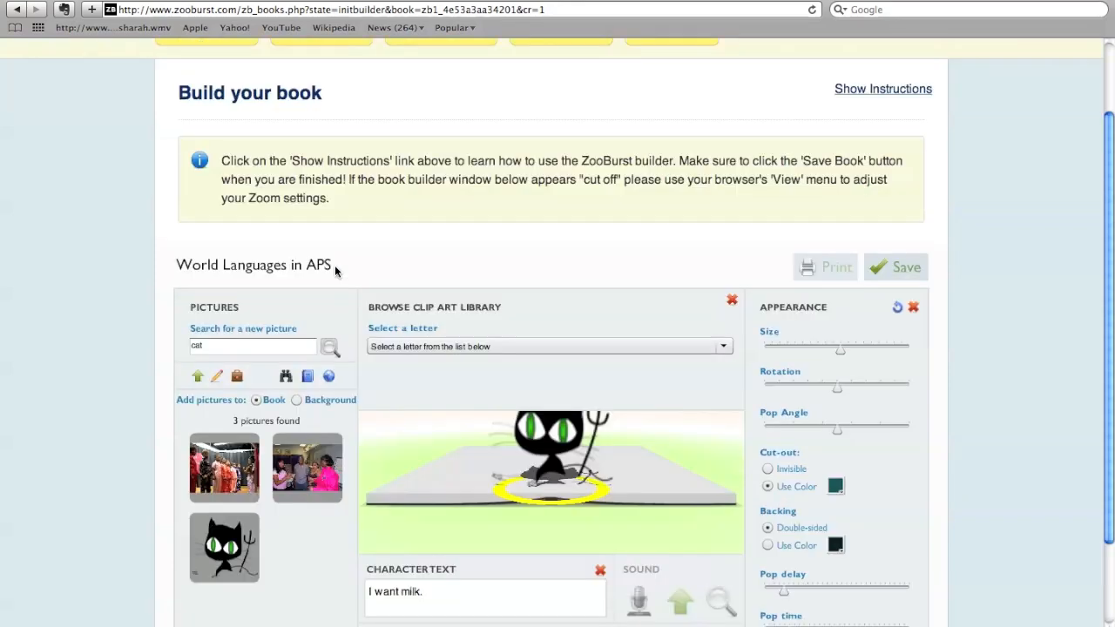
scroll(335, 270, "down", 2)
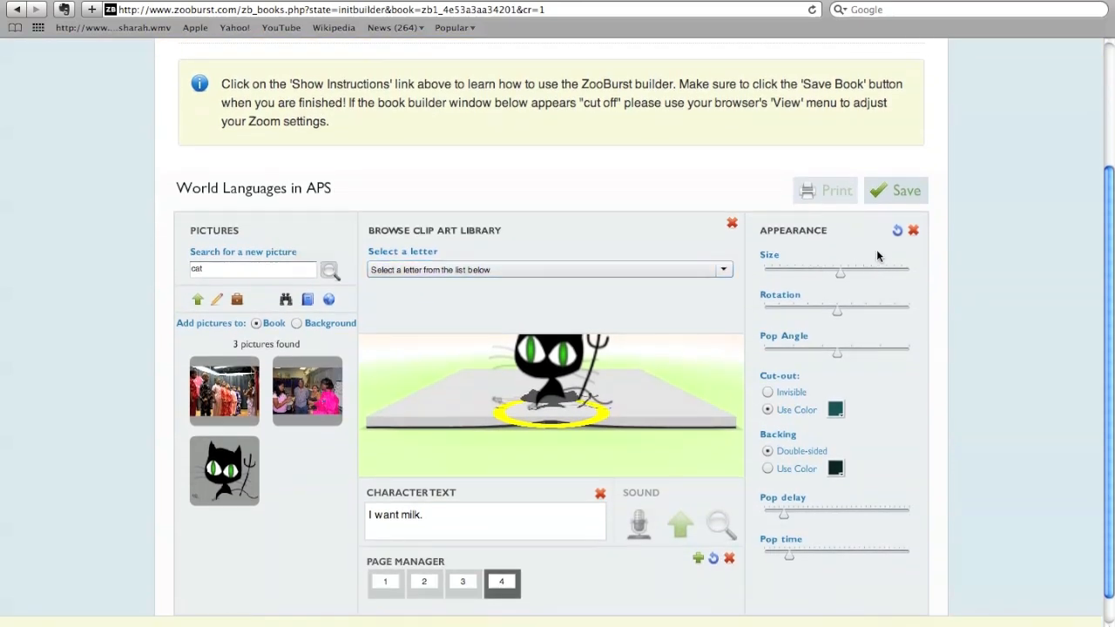
left_click(894, 190)
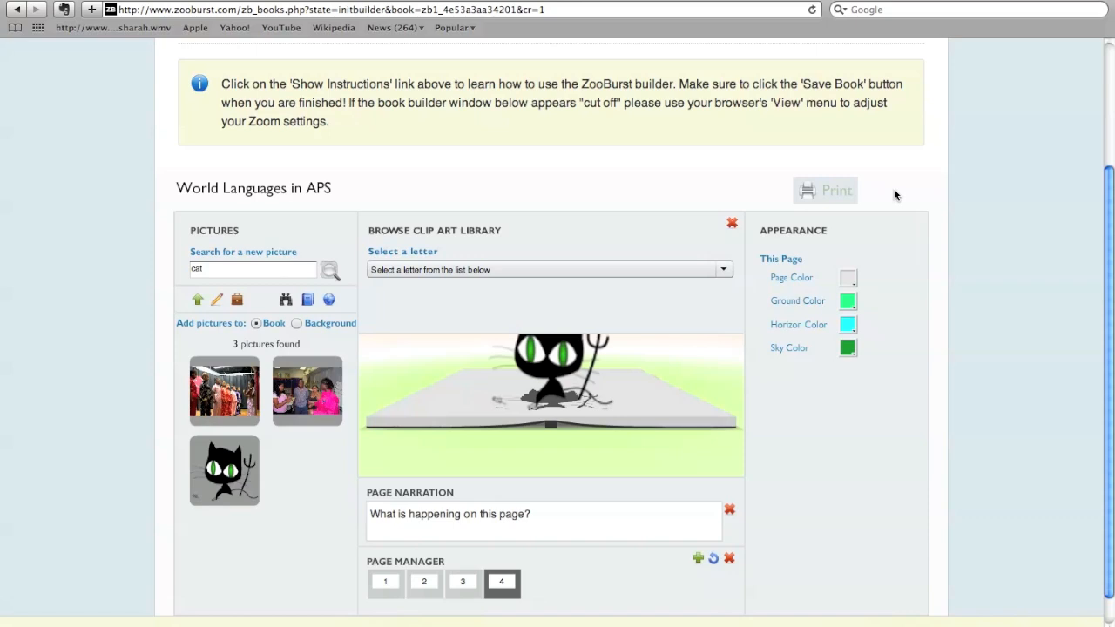
scroll(672, 267, "up", 3)
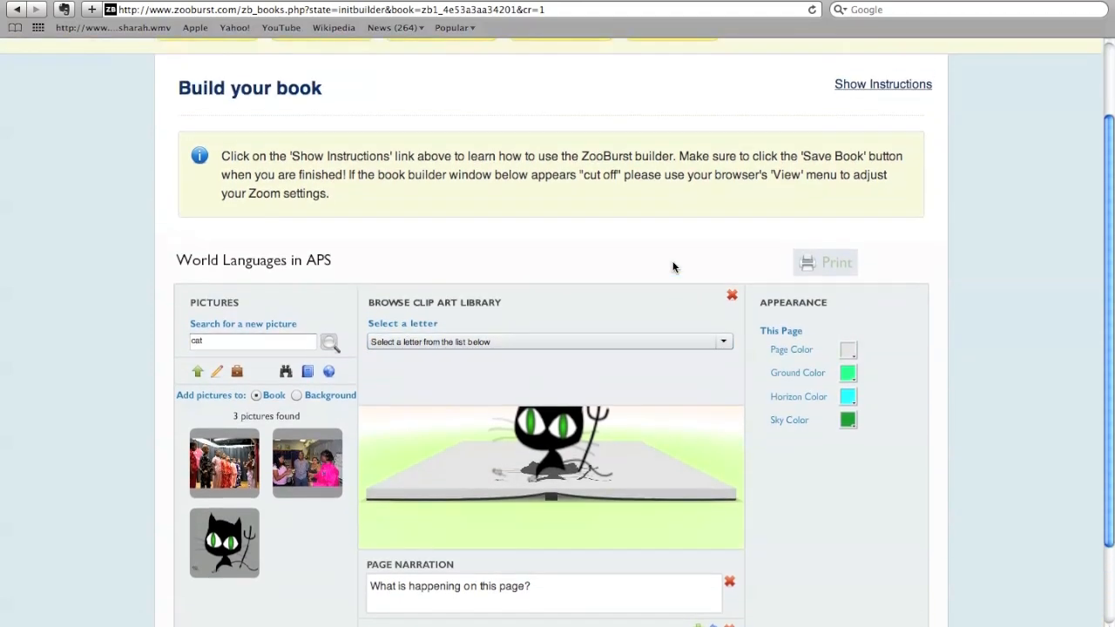
left_click(306, 87)
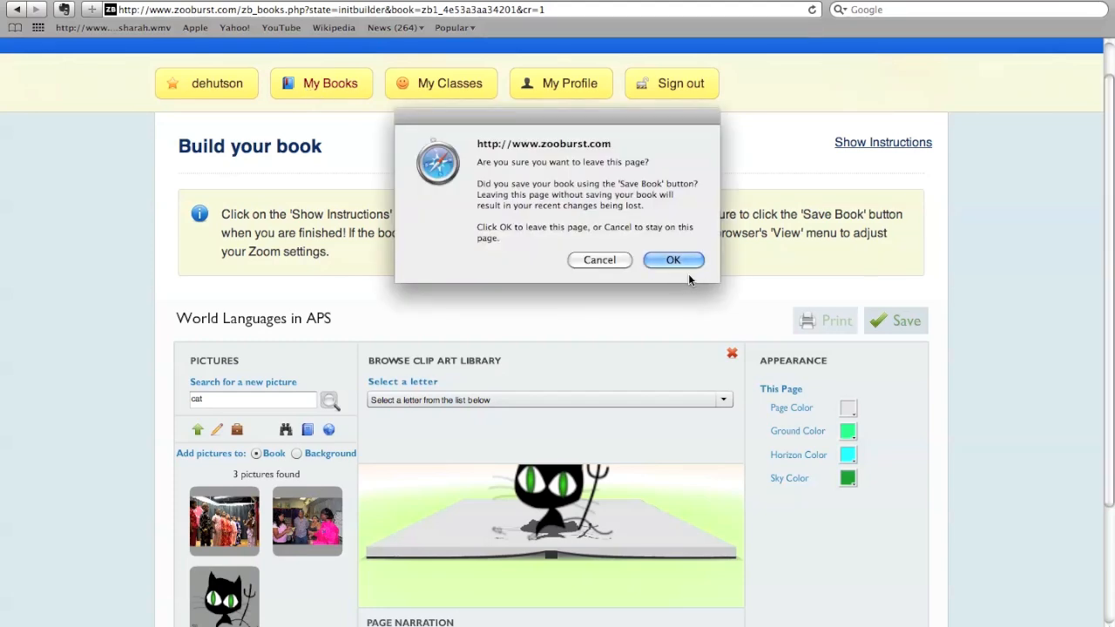
left_click(685, 262)
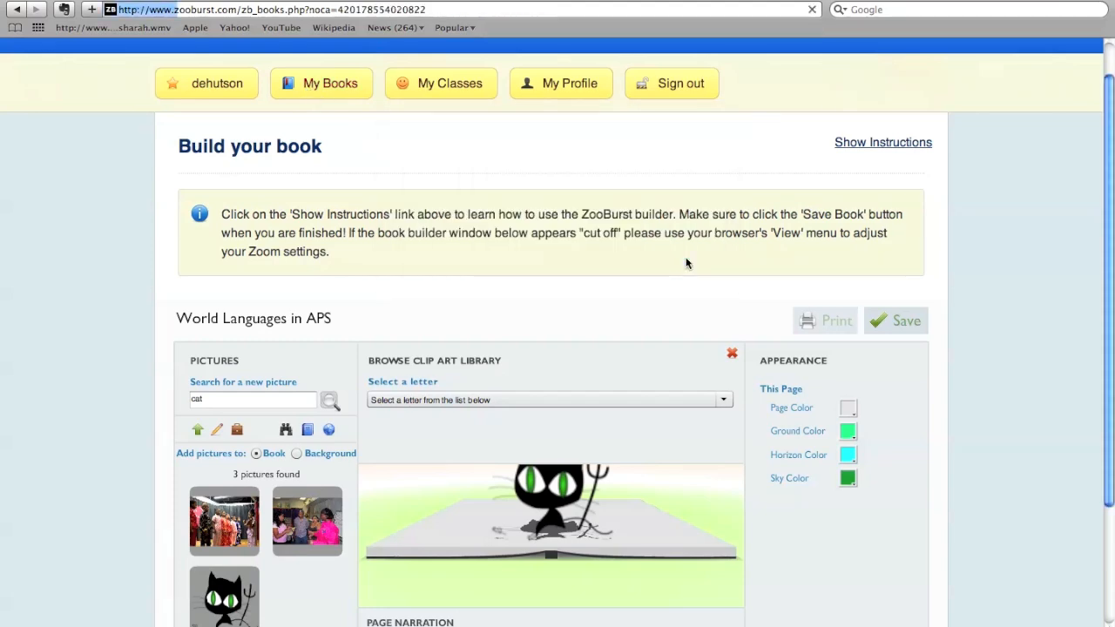
- Open the World Languages in APS book from the library and start playing it in the viewer
scroll(686, 264, "down", 5)
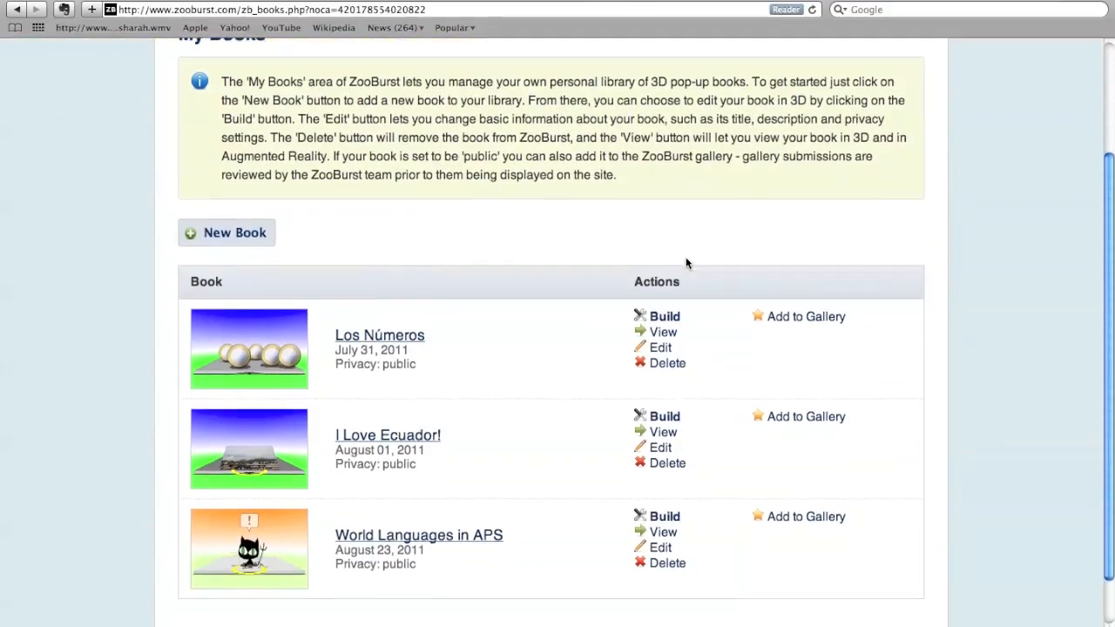
scroll(685, 263, "down", 2)
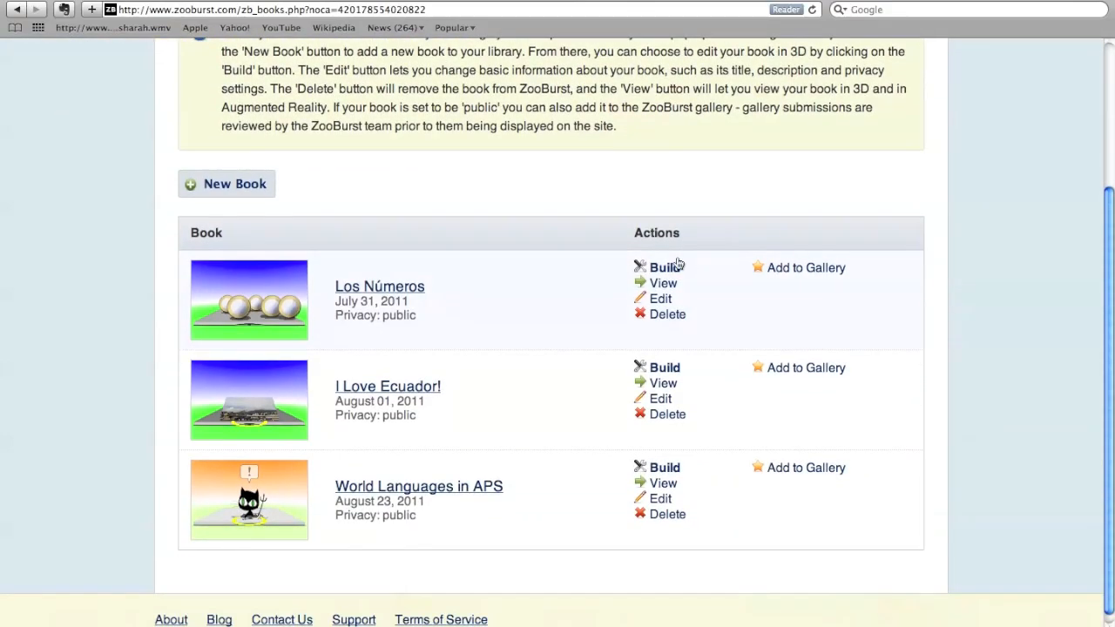
left_click(398, 493)
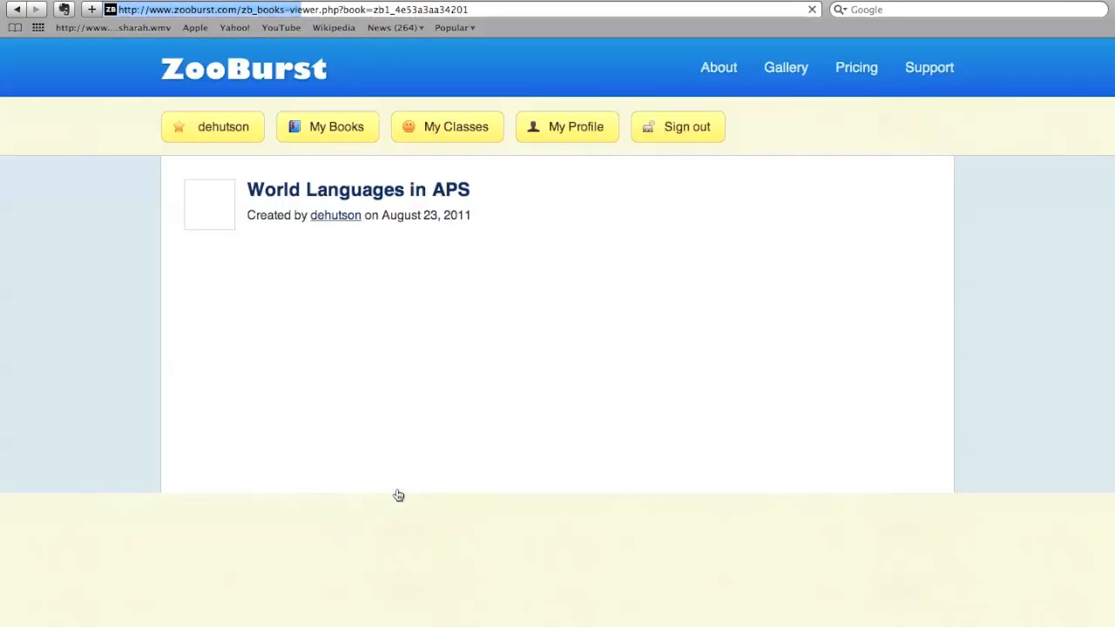
scroll(397, 494, "down", 3)
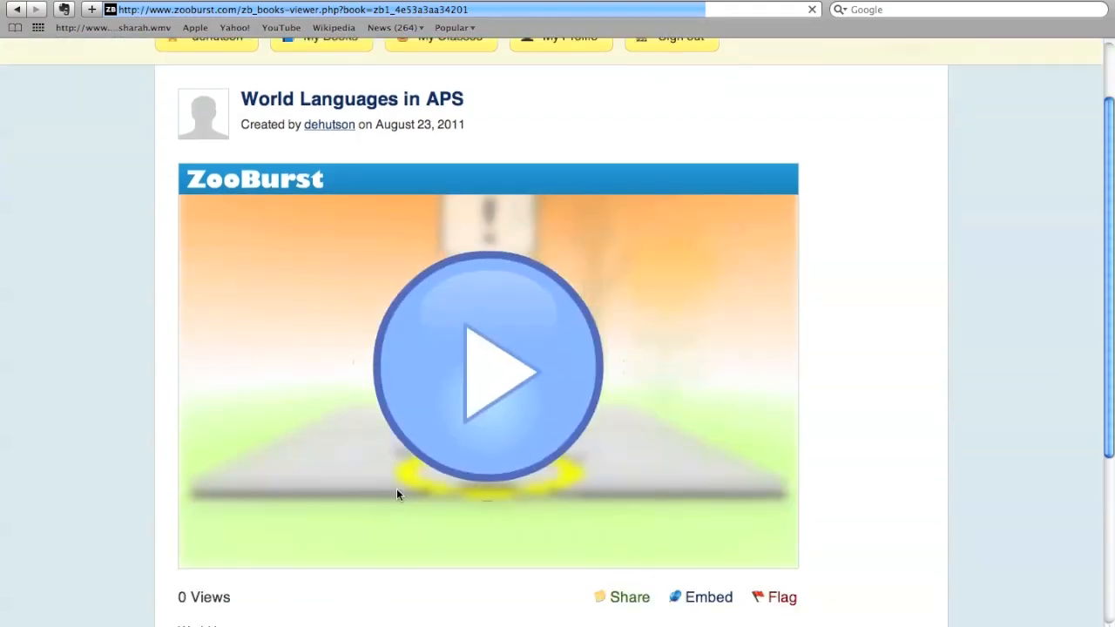
left_click(445, 361)
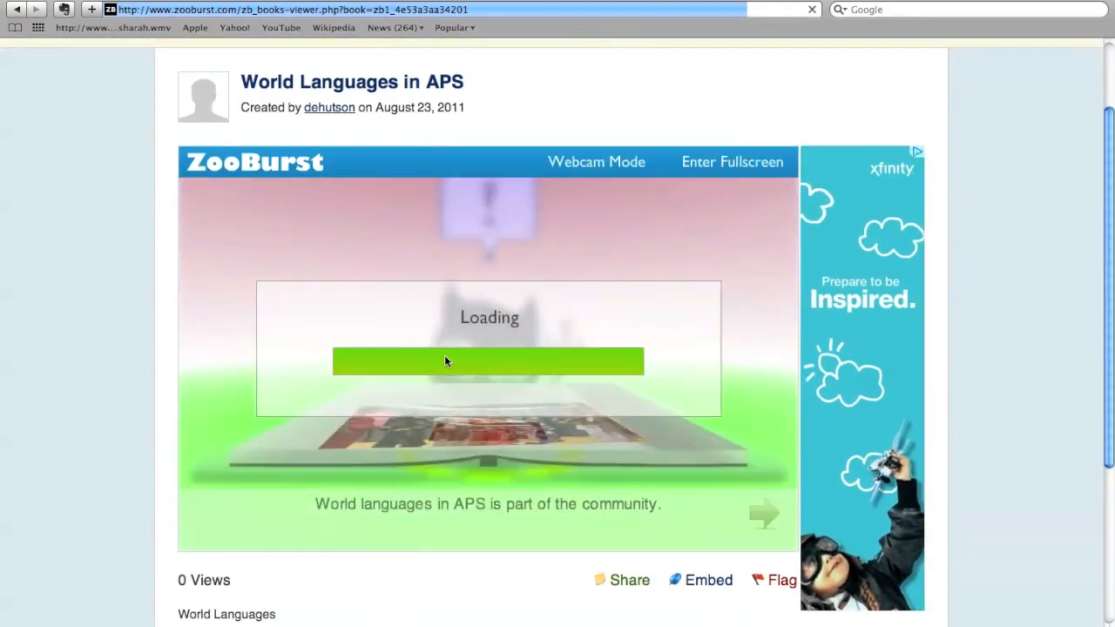
scroll(444, 361, "down", 1)
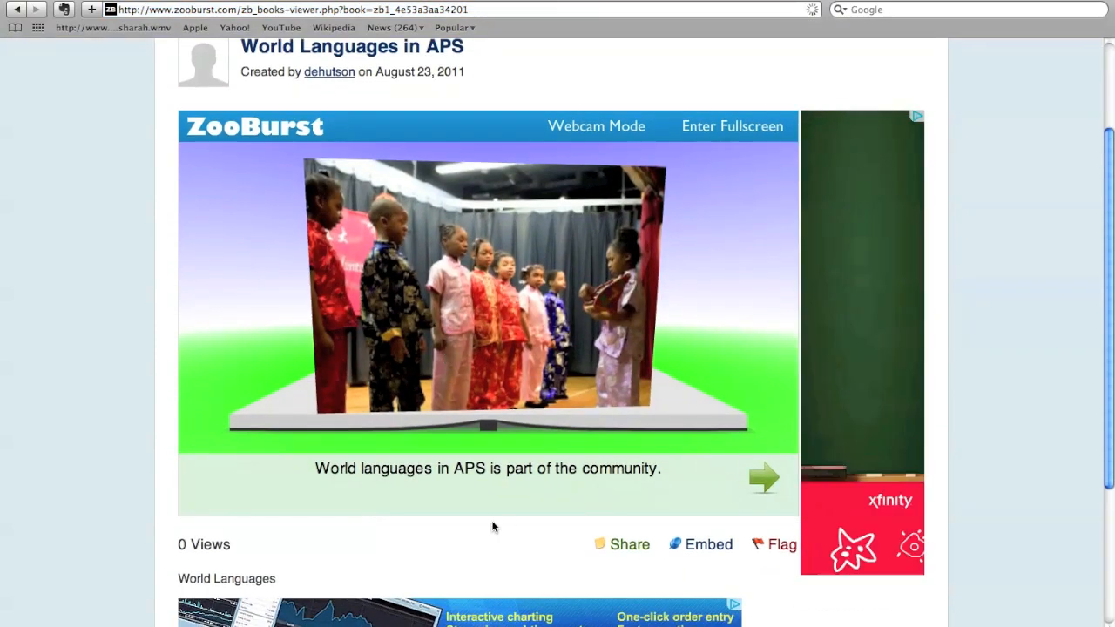
- Page through the book to its fourth page, opening the speech bubbles of the ESOL meeting picture and the cat
left_click(766, 479)
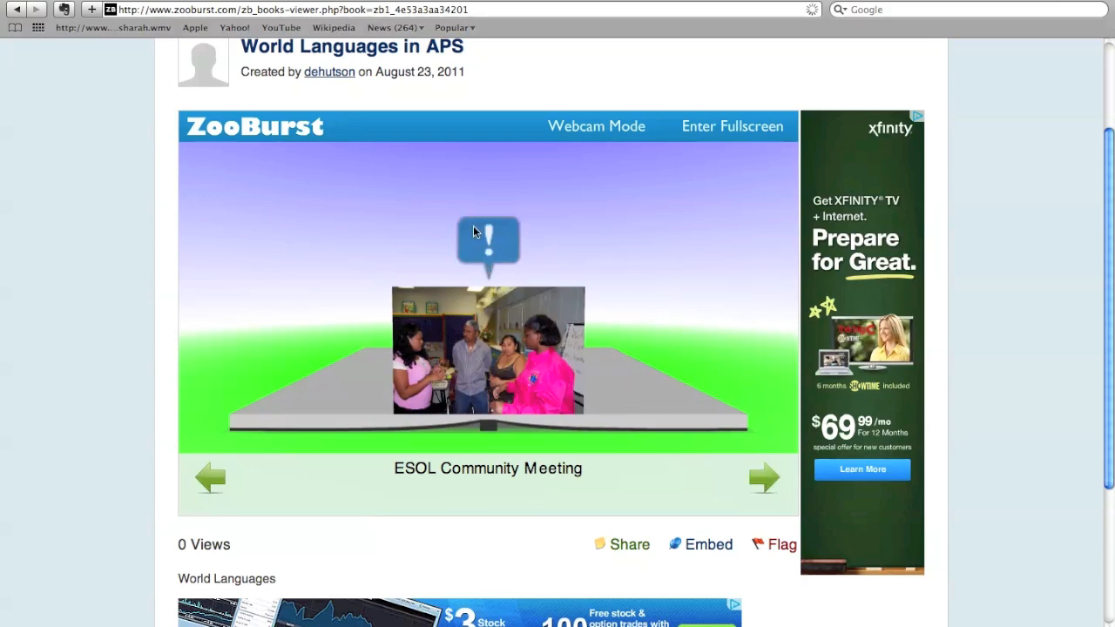
left_click(555, 332)
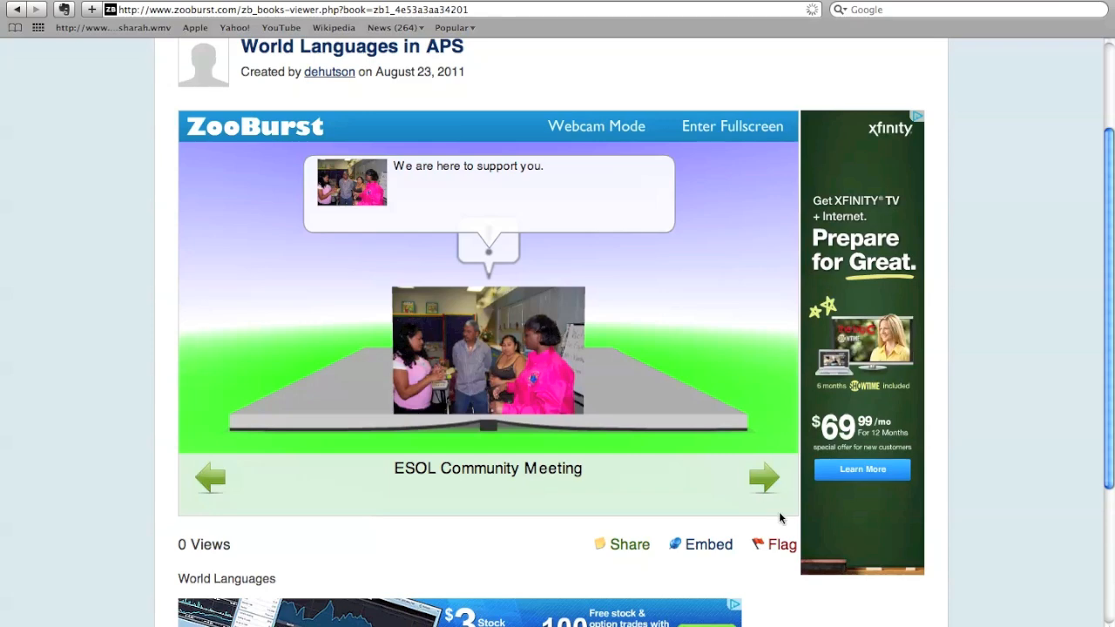
left_click(766, 486)
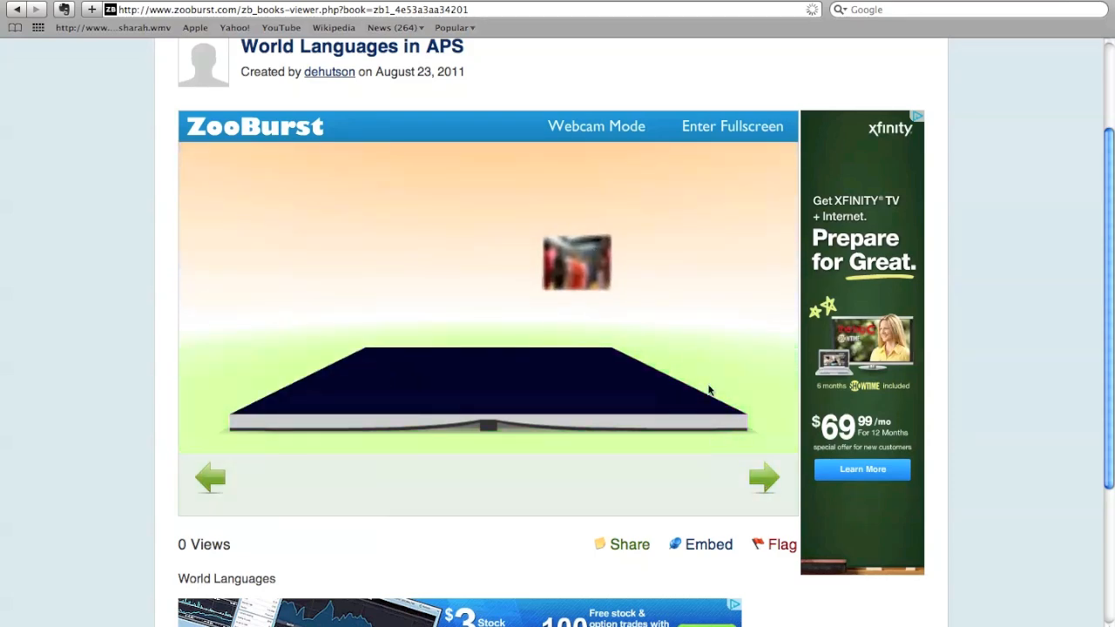
left_click(754, 475)
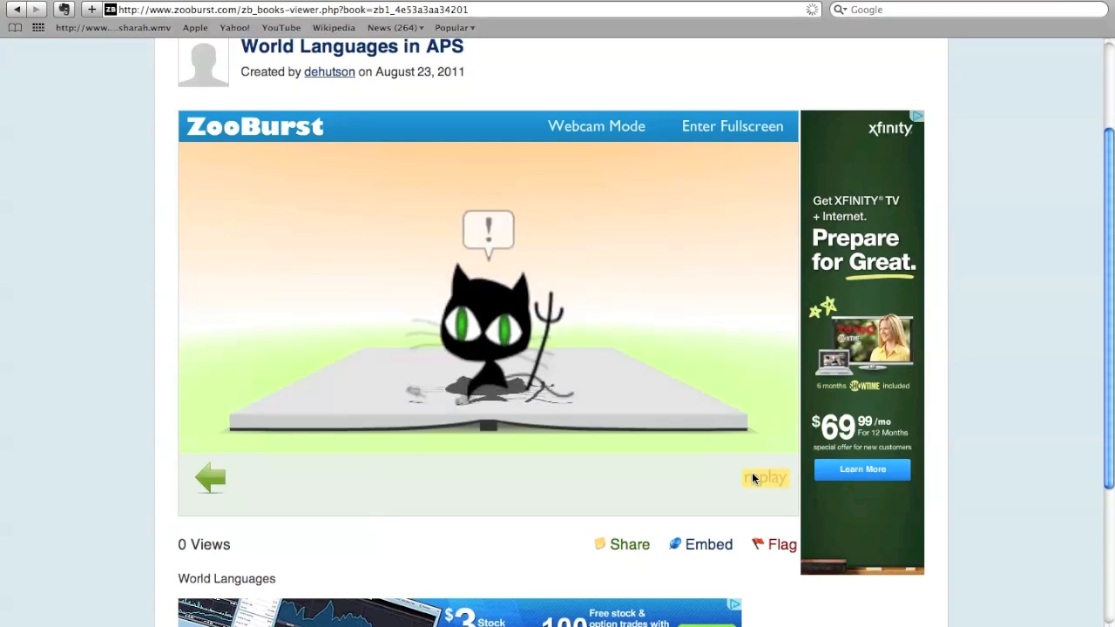
left_click(486, 327)
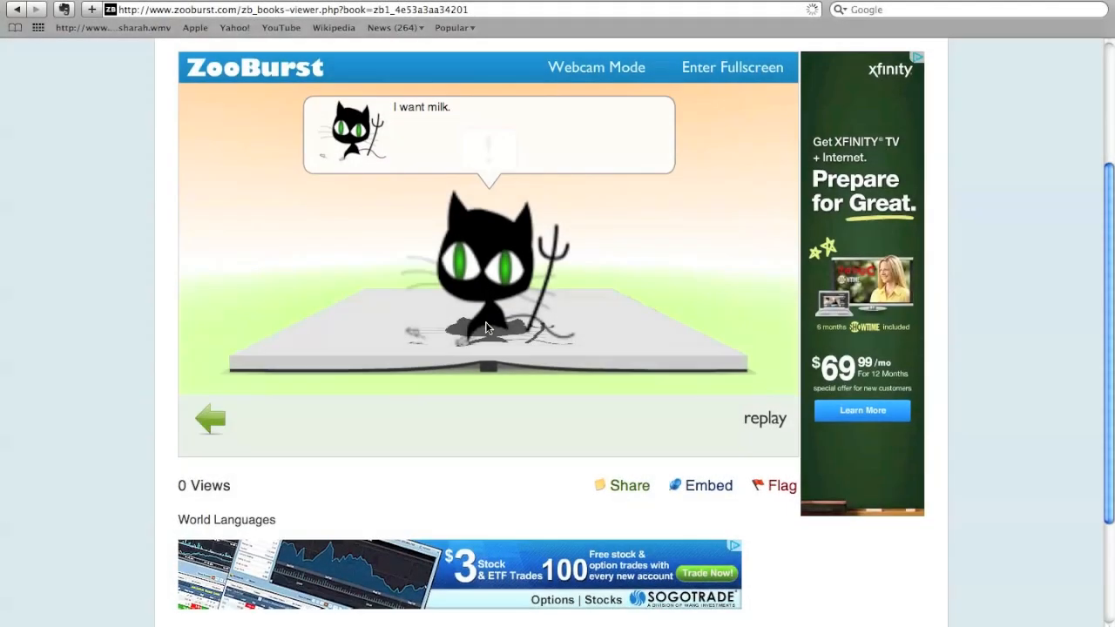
- Switch the book viewer to webcam mode, accept the Mac users note and allow camera and microphone access
scroll(486, 324, "down", 2)
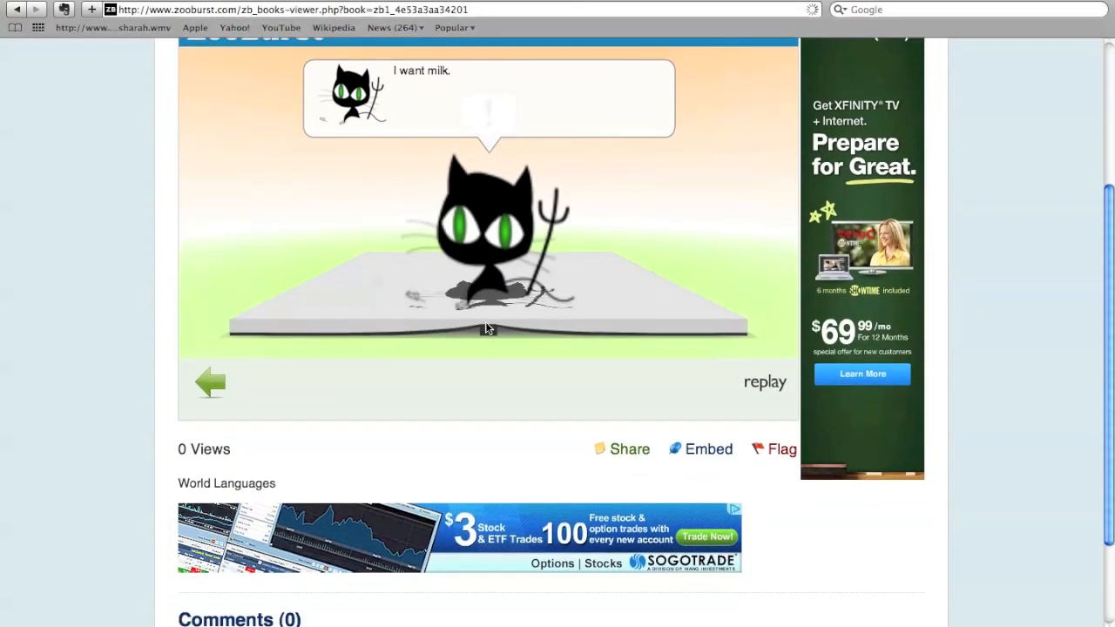
scroll(486, 323, "down", 2)
scroll(485, 321, "up", 5)
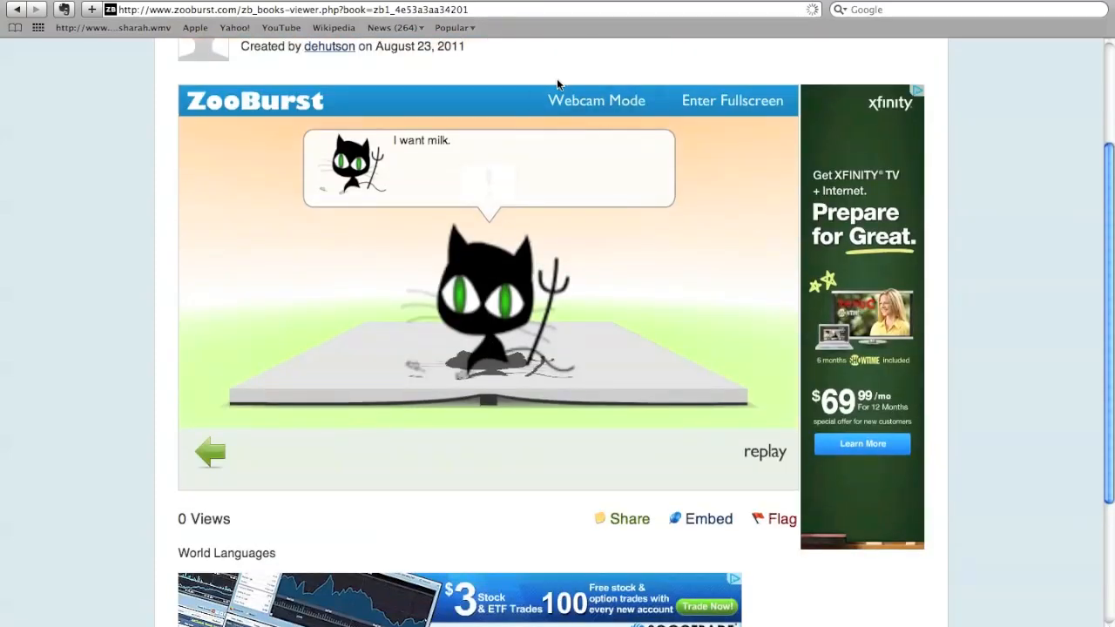
left_click(567, 99)
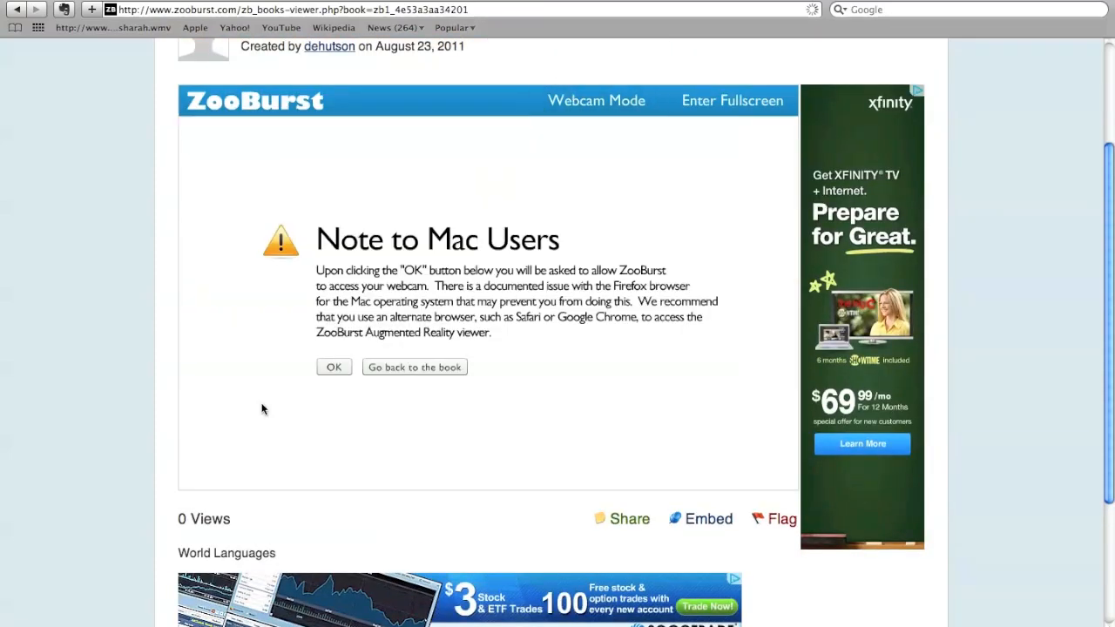
left_click(327, 368)
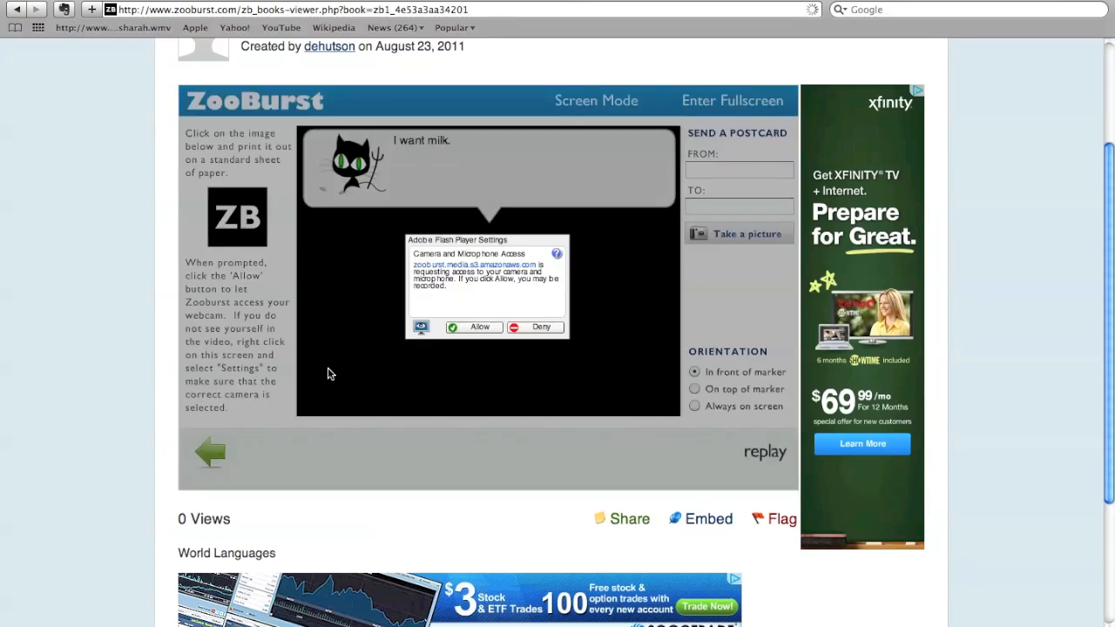
left_click(477, 328)
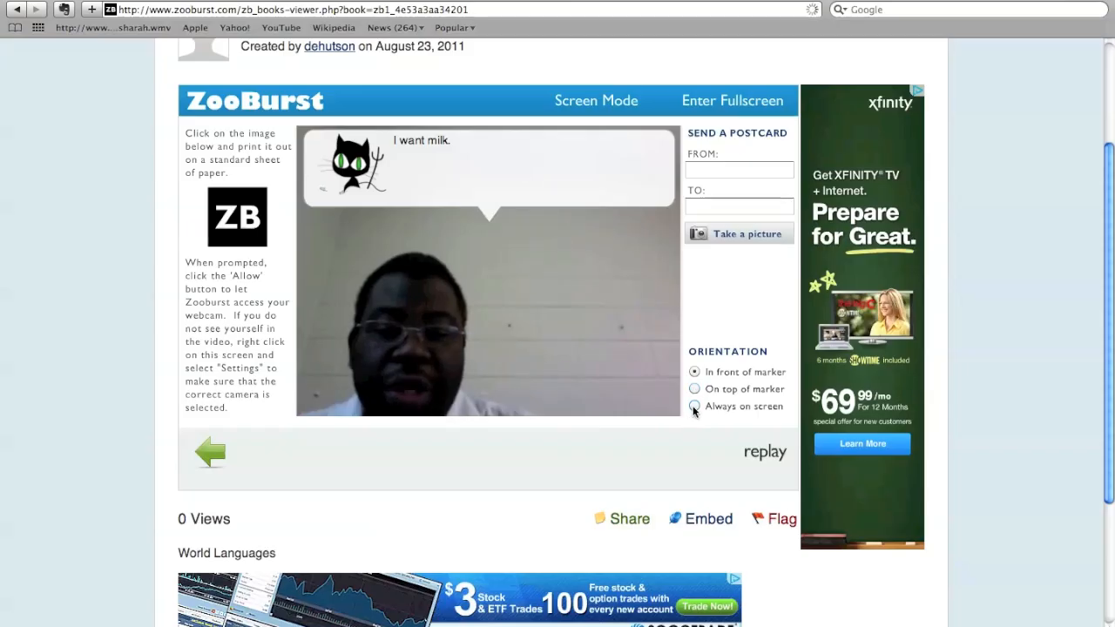
- Compare the webcam orientations Always on screen and On top of marker, finishing with In front of marker
left_click(695, 407)
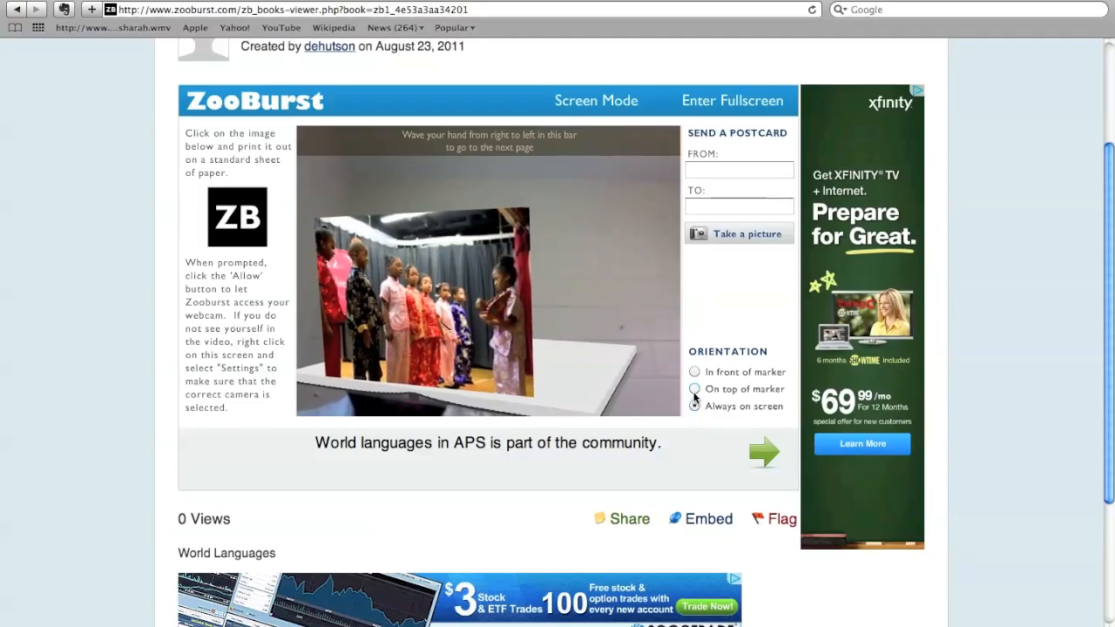
left_click(695, 392)
left_click(695, 372)
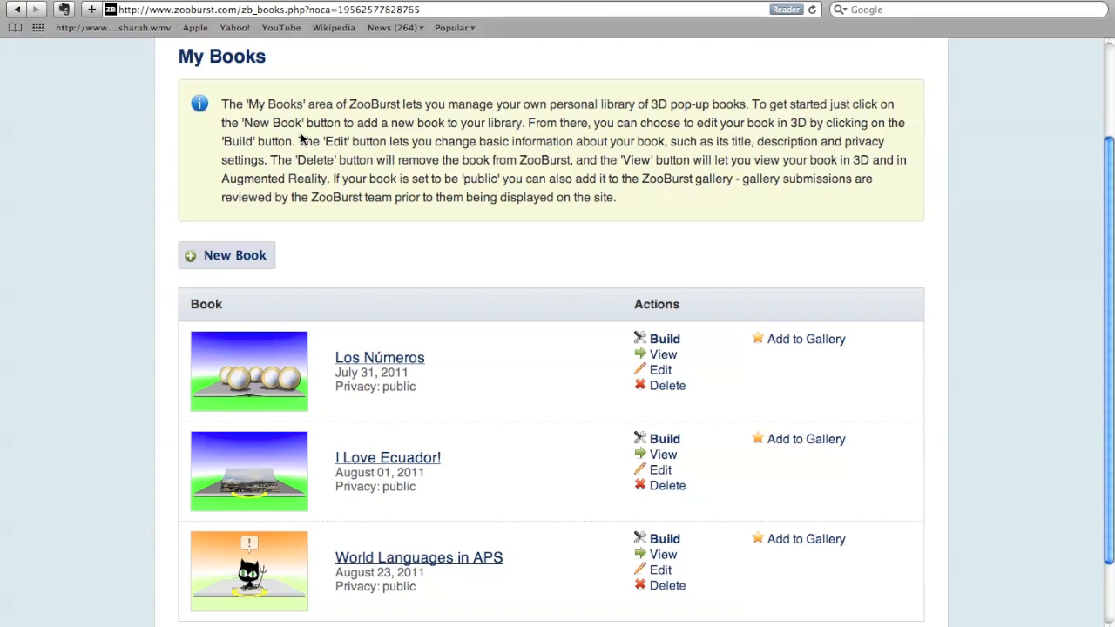
- Reopen the World Languages in APS book from the library and show its sharing options
left_click(366, 562)
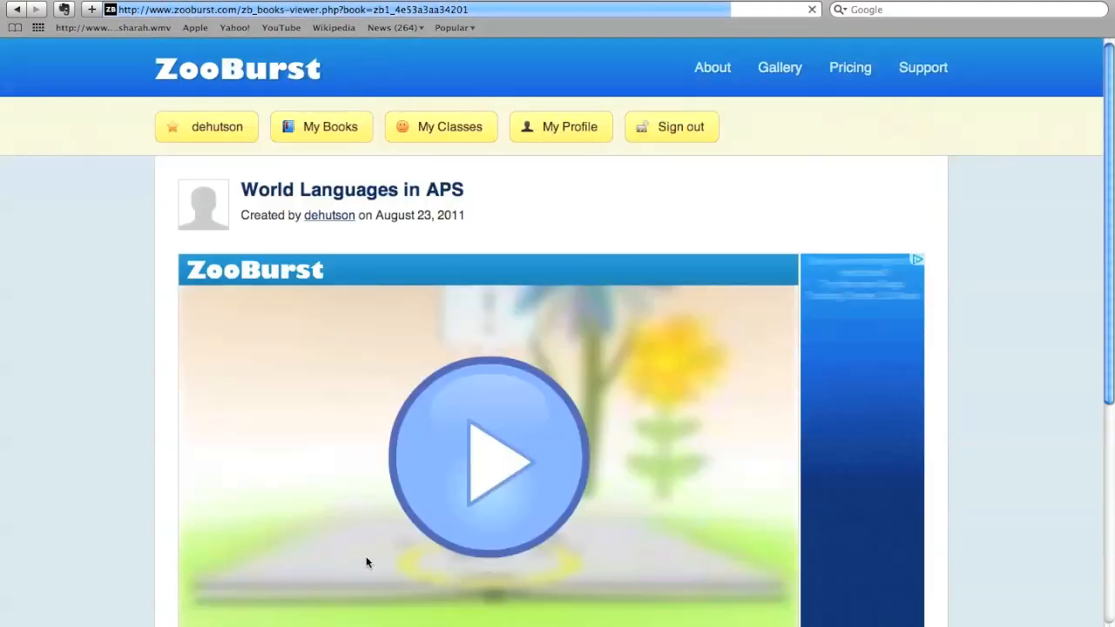
scroll(366, 562, "down", 5)
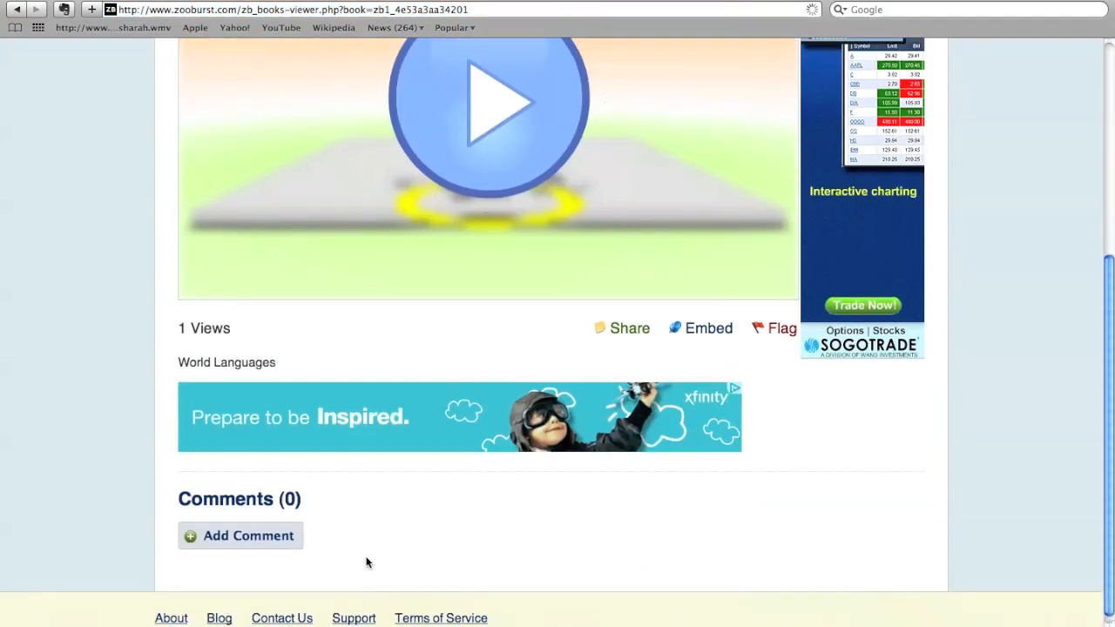
scroll(366, 562, "up", 3)
scroll(366, 562, "up", 1)
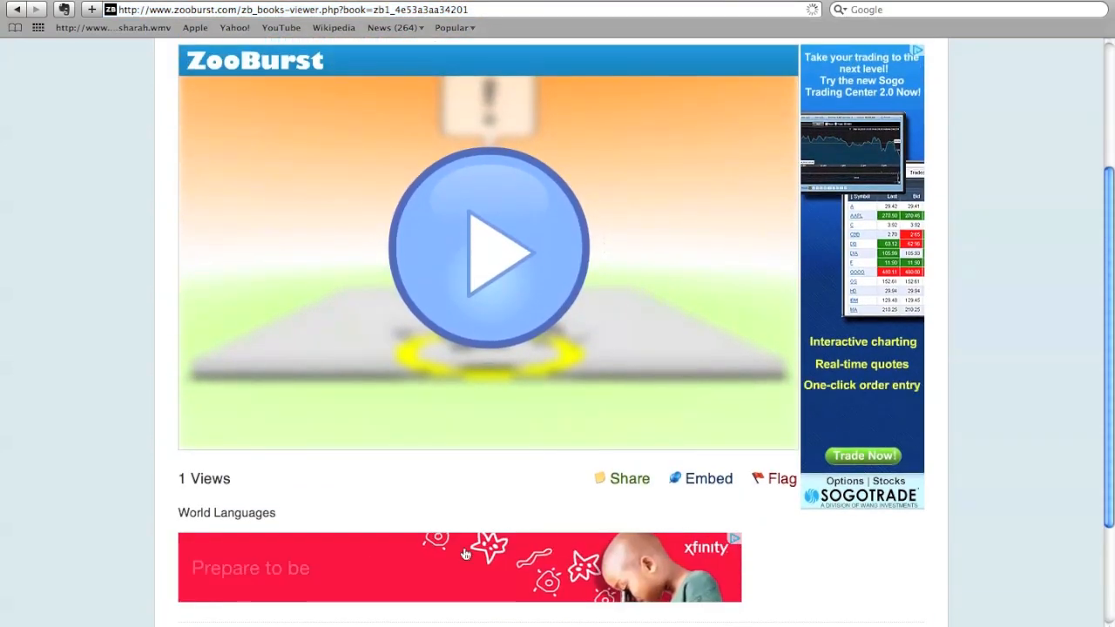
left_click(616, 477)
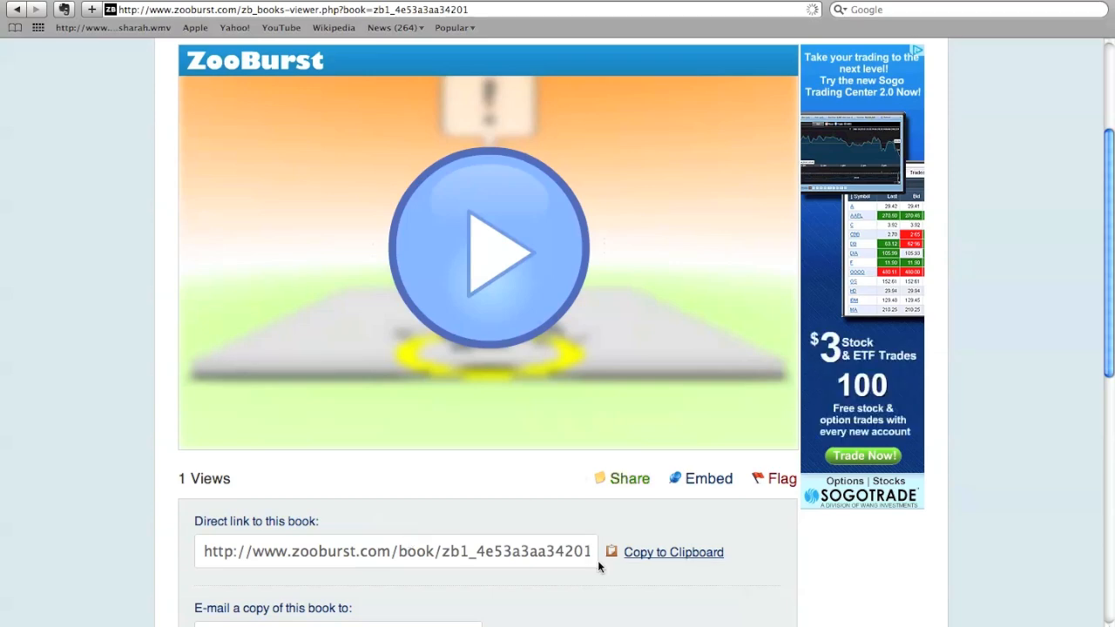
- Copy the direct link to the book to the clipboard and select the link text
left_click(651, 560)
left_click(651, 560)
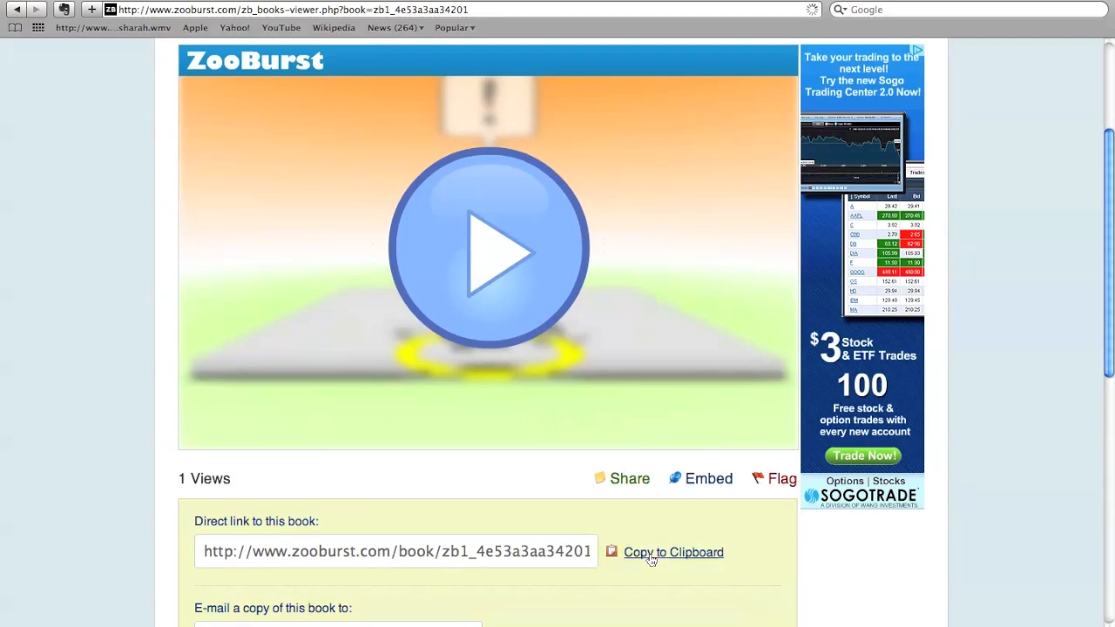
left_click(349, 562)
scroll(349, 562, "down", 5)
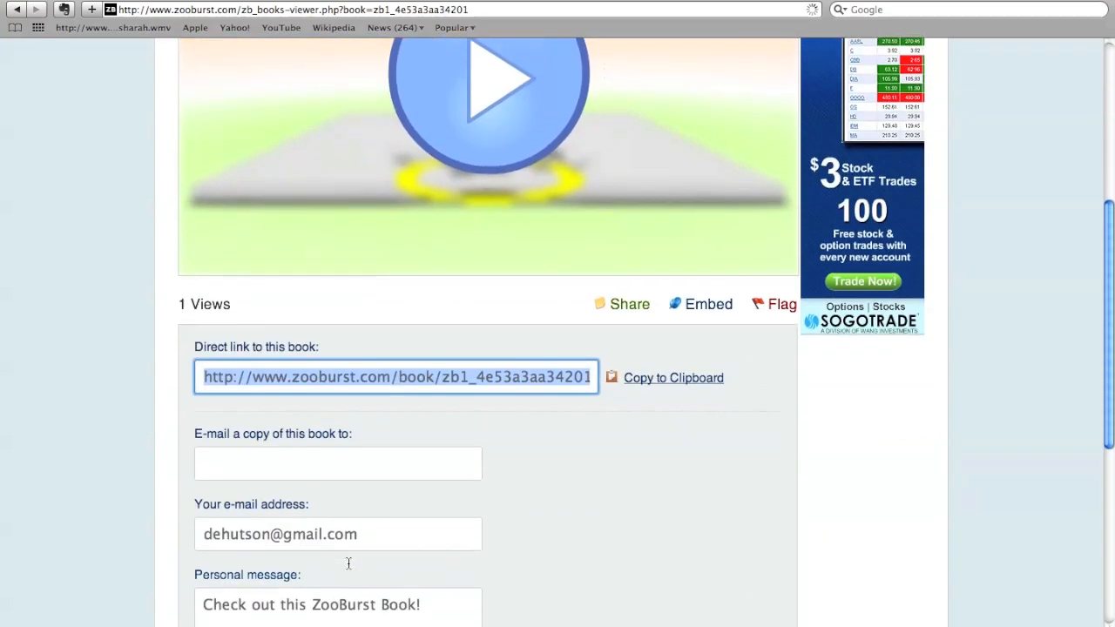